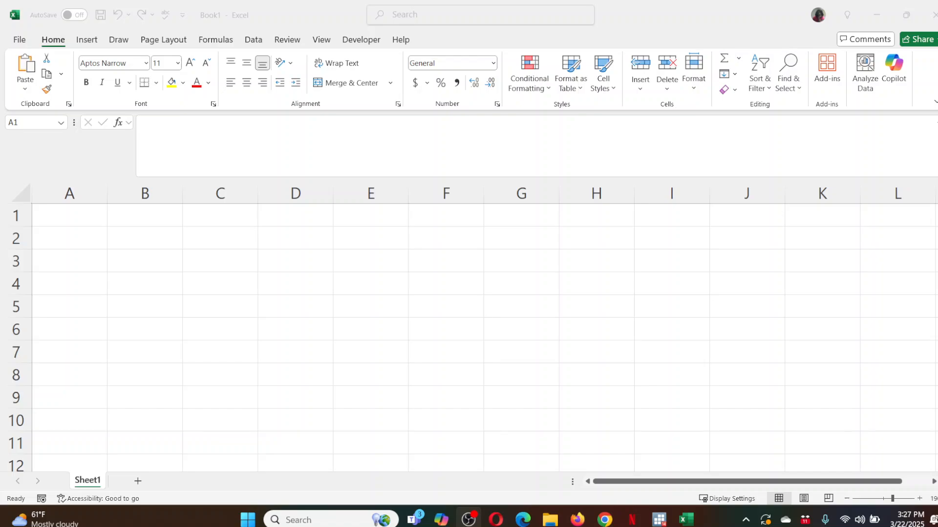
# - Browse the list of available financial functions in the function library
pyautogui.click(19, 174)
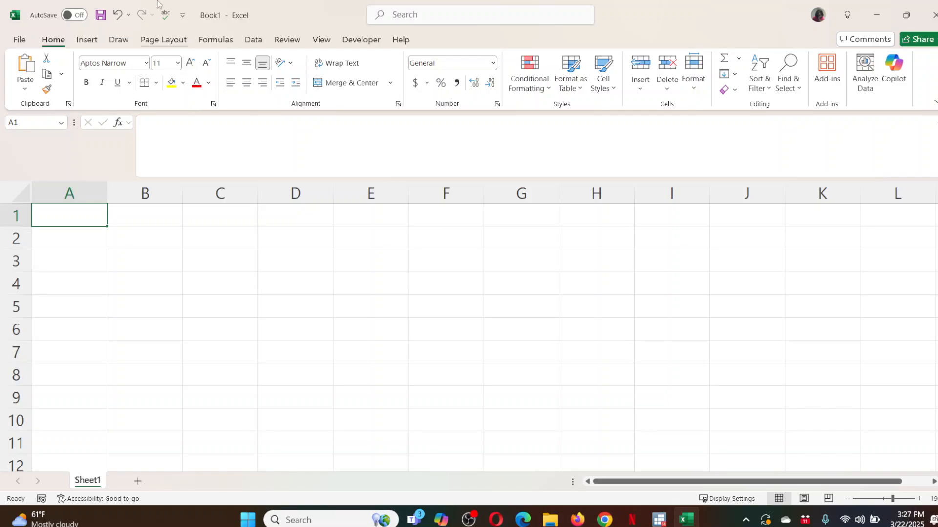
pyautogui.click(216, 40)
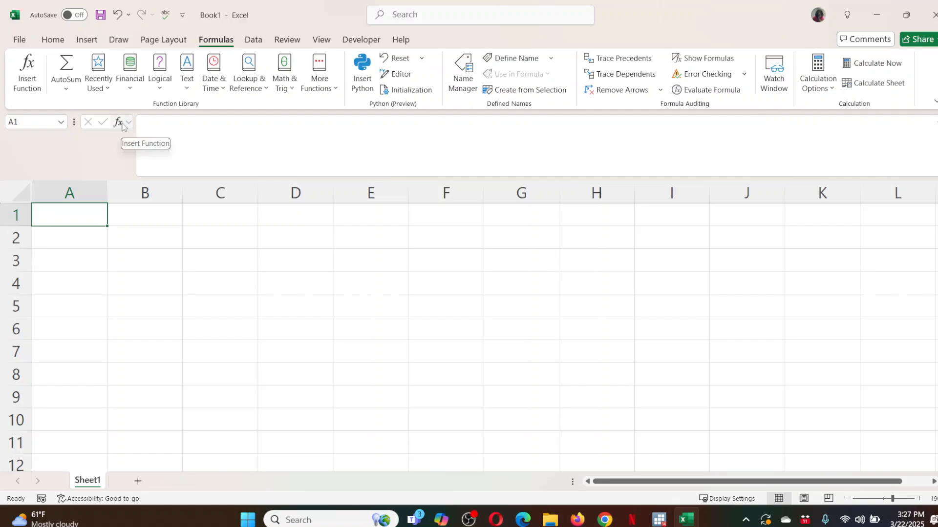
pyautogui.click(128, 83)
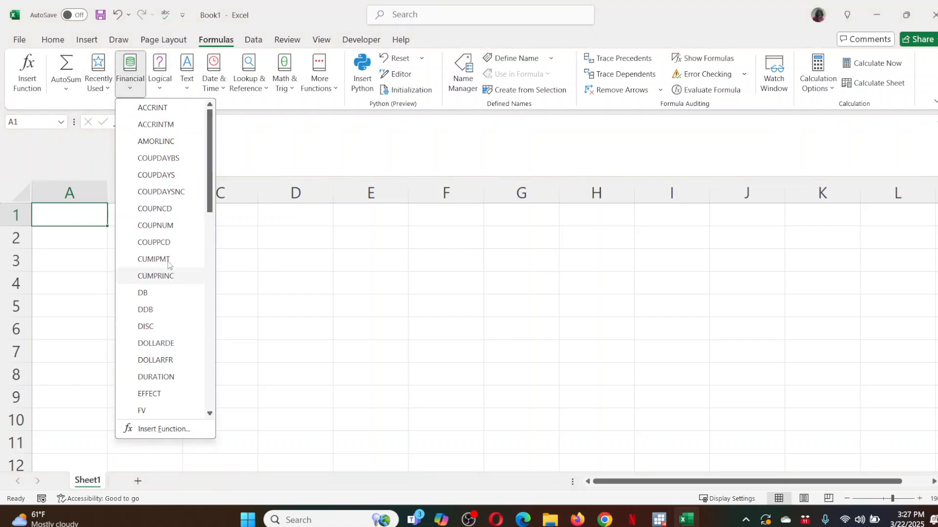
pyautogui.moveTo(209, 191); pyautogui.dragTo(211, 266)
pyautogui.click(281, 28)
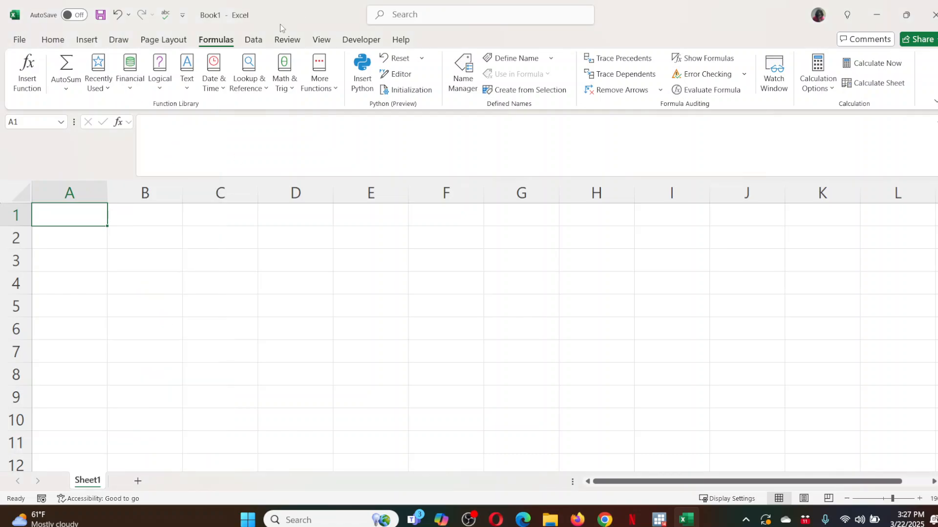
# - Search the functions for "fv" and open the argument form of the FV function for cell A1
pyautogui.click(119, 124)
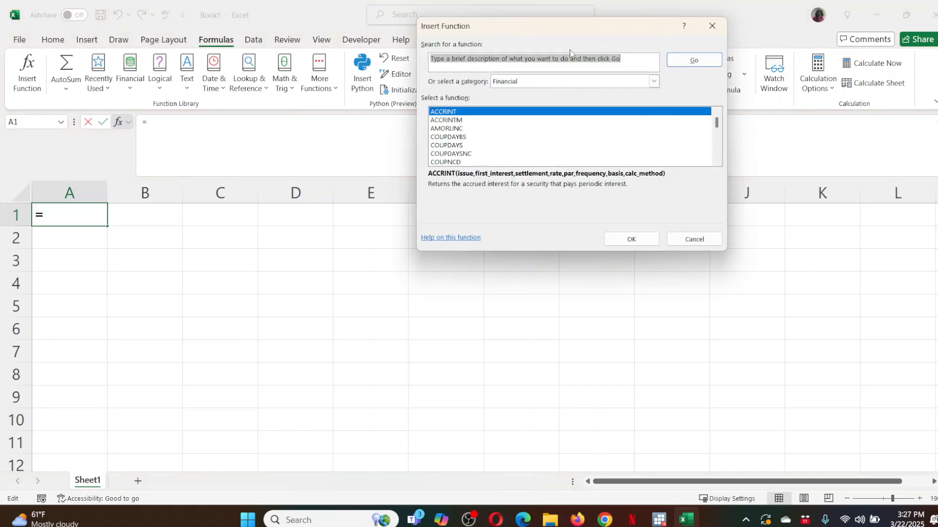
pyautogui.write('fv')
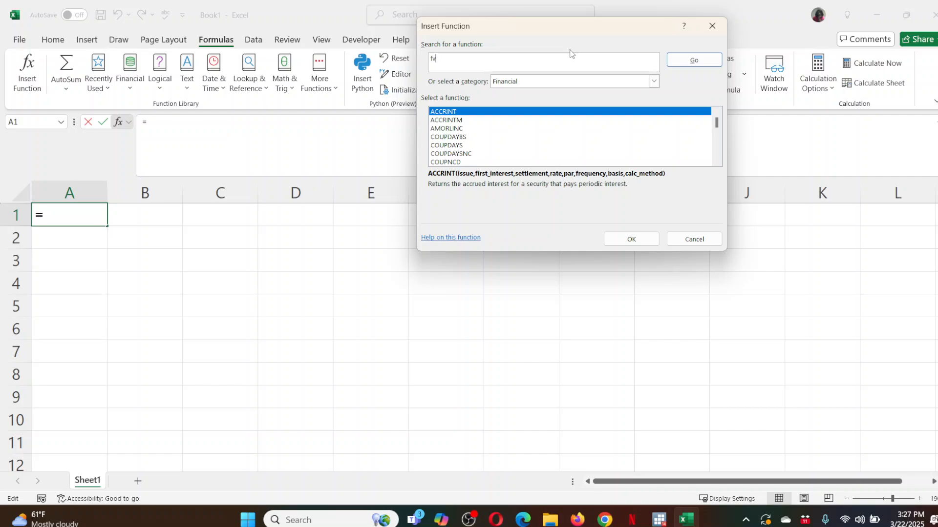
pyautogui.press('Return')
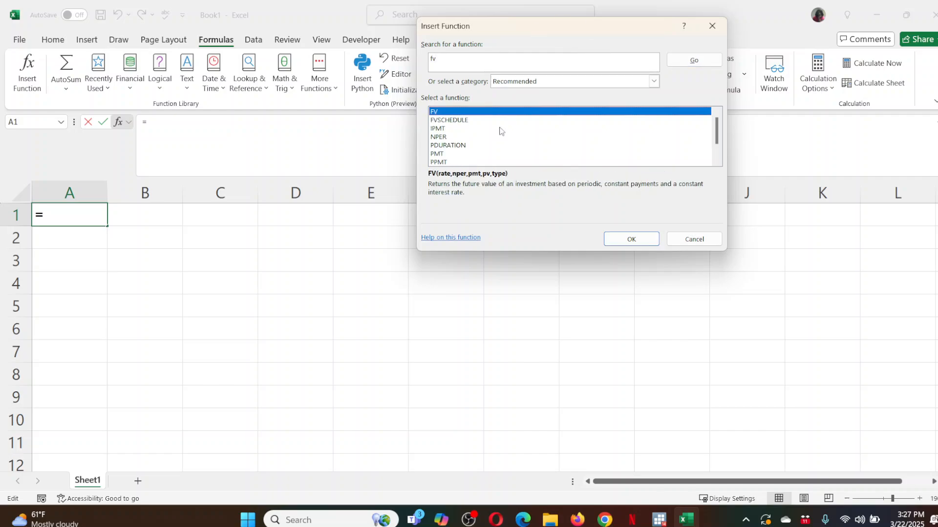
pyautogui.doubleClick(486, 114)
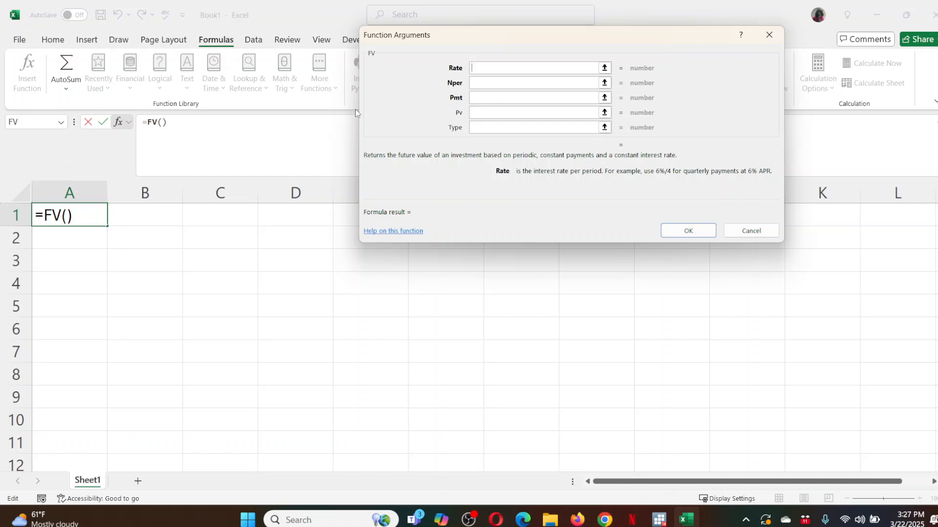
# - Examine the descriptions of FV's Nper, Pmt, Pv and Type arguments, and close the form without inserting the function
pyautogui.click(480, 83)
pyautogui.click(480, 99)
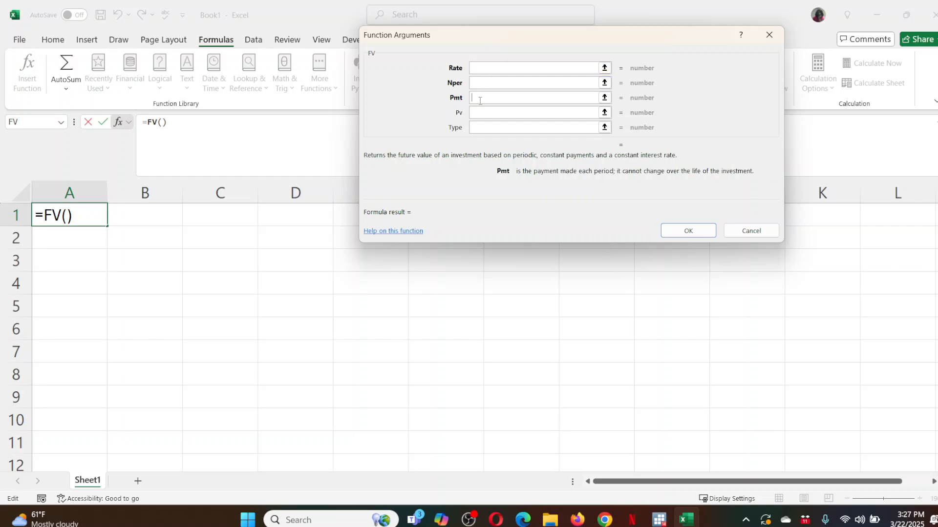
pyautogui.click(480, 114)
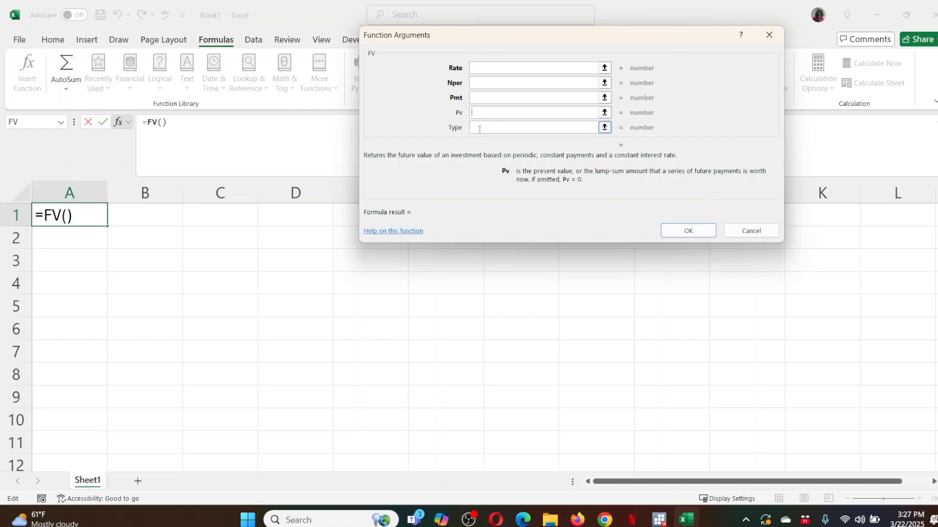
pyautogui.click(479, 128)
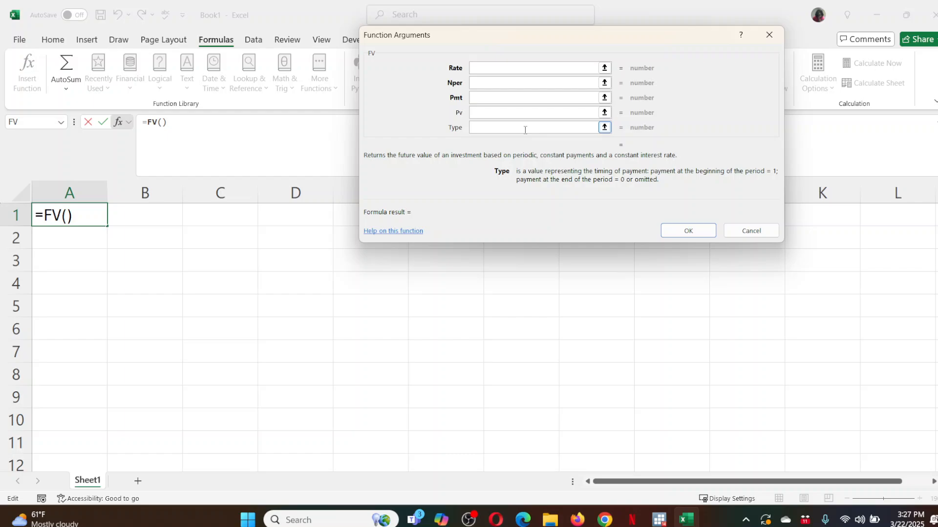
pyautogui.click(739, 236)
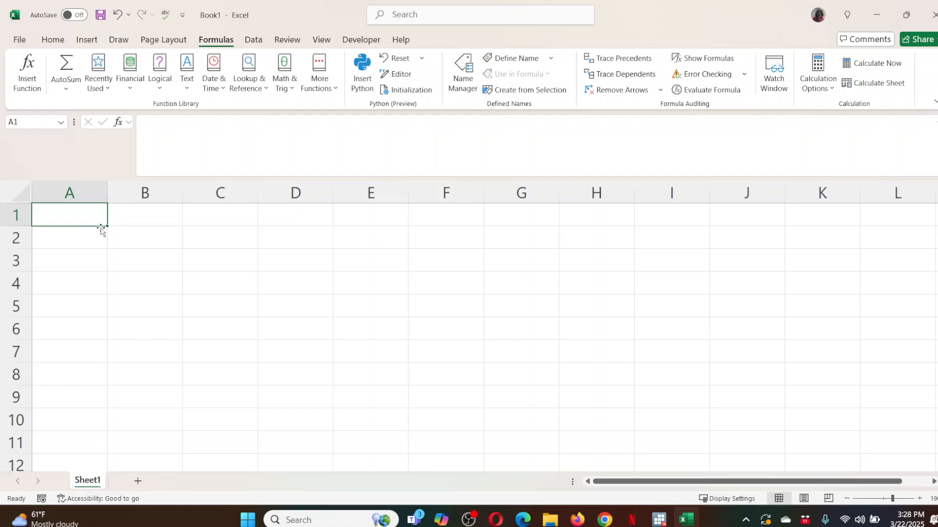
# - Sketch a large rectangular ink frame for the input area across columns B to F, rows 1 to 9
pyautogui.moveTo(99, 223); pyautogui.dragTo(194, 226)
pyautogui.moveTo(217, 223)
pyautogui.mouseDown()
pyautogui.moveTo(460, 214)
pyautogui.moveTo(457, 380)
pyautogui.mouseUp()
pyautogui.moveTo(112, 213); pyautogui.dragTo(137, 380)
pyautogui.moveTo(138, 406)
pyautogui.mouseDown()
pyautogui.moveTo(173, 390)
pyautogui.moveTo(442, 389)
pyautogui.moveTo(465, 380)
pyautogui.mouseUp()
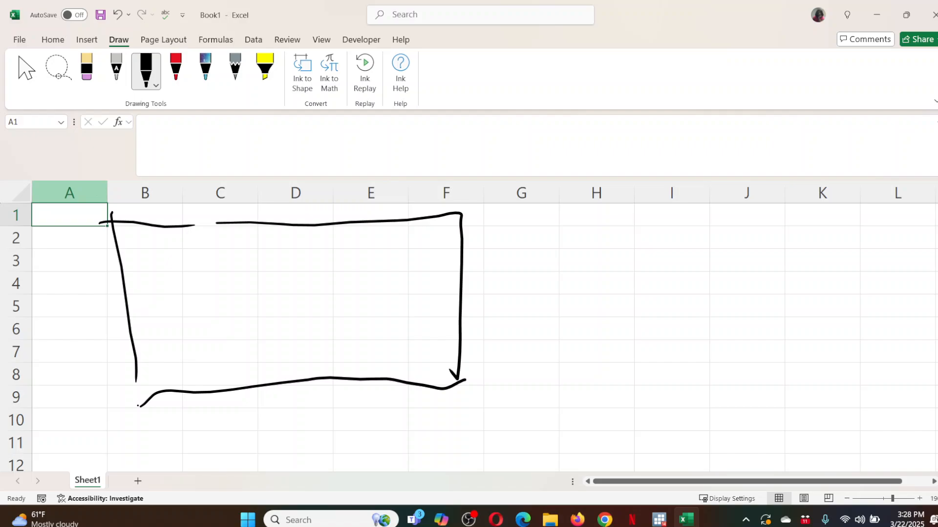
# - Handwrite the labels Rate, Periods and Pmt one below another inside the frame, with short lines standing for further inputs
pyautogui.moveTo(147, 239)
pyautogui.mouseDown()
pyautogui.moveTo(138, 272)
pyautogui.moveTo(189, 264)
pyautogui.mouseUp()
pyautogui.moveTo(192, 238)
pyautogui.mouseDown()
pyautogui.moveTo(199, 268)
pyautogui.moveTo(203, 243)
pyautogui.moveTo(209, 266)
pyautogui.moveTo(220, 263)
pyautogui.mouseUp()
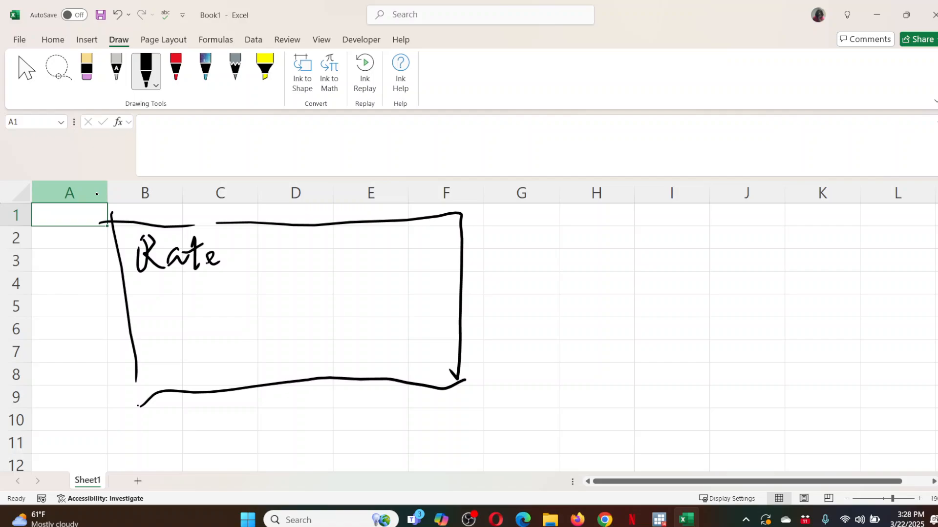
pyautogui.moveTo(149, 283)
pyautogui.mouseDown()
pyautogui.moveTo(141, 307)
pyautogui.moveTo(217, 291)
pyautogui.moveTo(224, 298)
pyautogui.mouseUp()
pyautogui.moveTo(233, 276)
pyautogui.mouseDown()
pyautogui.moveTo(236, 303)
pyautogui.moveTo(242, 299)
pyautogui.mouseUp()
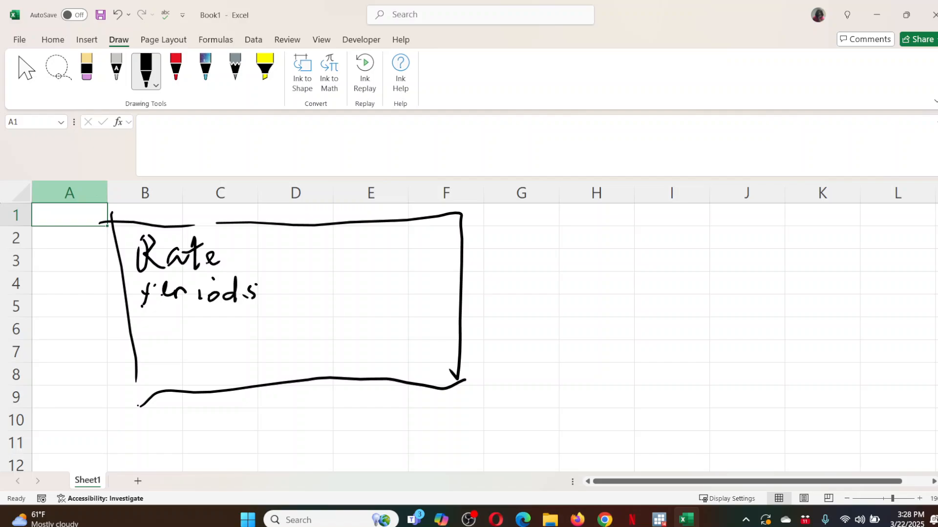
pyautogui.moveTo(156, 315)
pyautogui.mouseDown()
pyautogui.moveTo(153, 339)
pyautogui.moveTo(164, 318)
pyautogui.mouseUp()
pyautogui.moveTo(168, 323)
pyautogui.mouseDown()
pyautogui.moveTo(169, 335)
pyautogui.moveTo(206, 334)
pyautogui.moveTo(212, 319)
pyautogui.mouseUp()
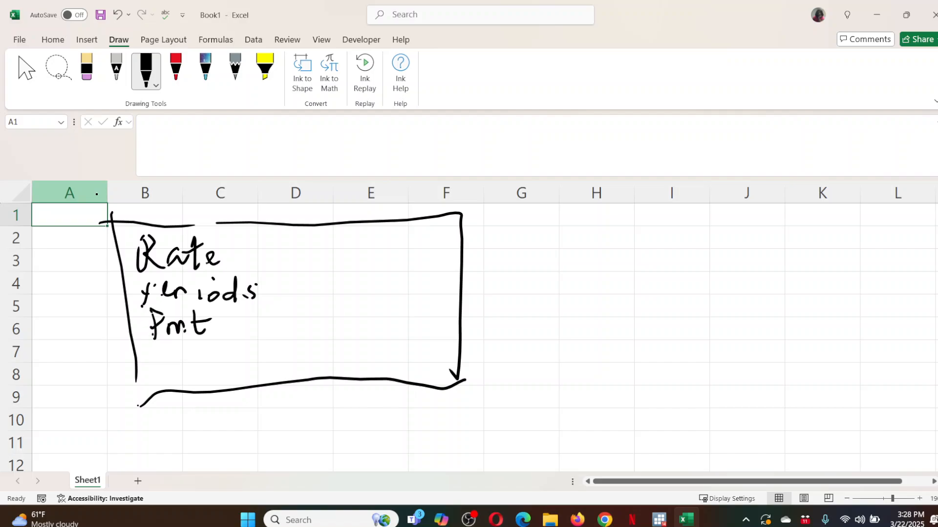
pyautogui.moveTo(165, 354)
pyautogui.mouseDown()
pyautogui.moveTo(186, 349)
pyautogui.moveTo(183, 366)
pyautogui.mouseUp()
# - Draw three empty input boxes in ink beside the Rate, Periods and Pmt labels
pyautogui.moveTo(288, 234)
pyautogui.mouseDown()
pyautogui.moveTo(283, 258)
pyautogui.moveTo(390, 236)
pyautogui.moveTo(320, 266)
pyautogui.moveTo(288, 262)
pyautogui.moveTo(291, 301)
pyautogui.moveTo(379, 274)
pyautogui.moveTo(302, 305)
pyautogui.moveTo(303, 351)
pyautogui.mouseUp()
pyautogui.moveTo(303, 322)
pyautogui.mouseDown()
pyautogui.moveTo(373, 315)
pyautogui.moveTo(394, 348)
pyautogui.mouseUp()
pyautogui.moveTo(376, 347); pyautogui.dragTo(303, 351)
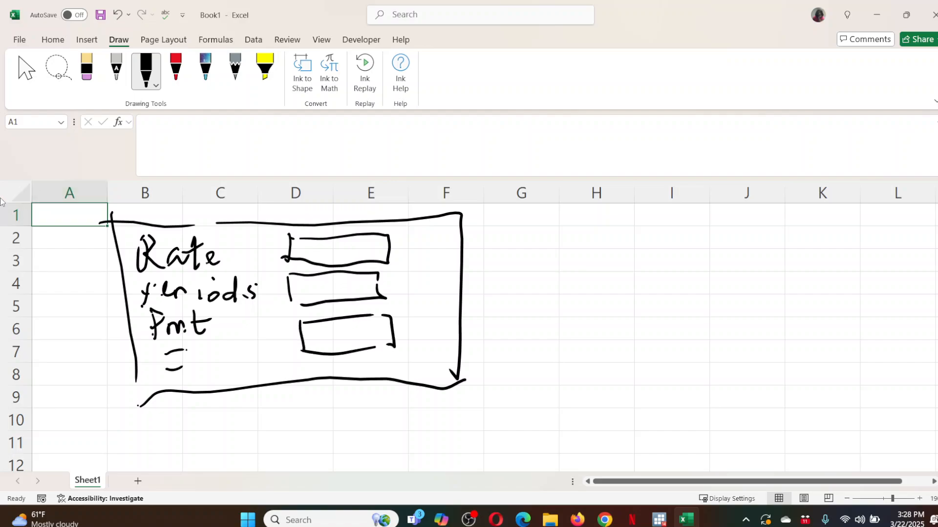
# - Sketch a second frame below the input area, containing the handwritten label Future Value and a result box
pyautogui.moveTo(152, 415)
pyautogui.mouseDown()
pyautogui.moveTo(149, 458)
pyautogui.moveTo(293, 404)
pyautogui.moveTo(462, 425)
pyautogui.moveTo(459, 453)
pyautogui.mouseUp()
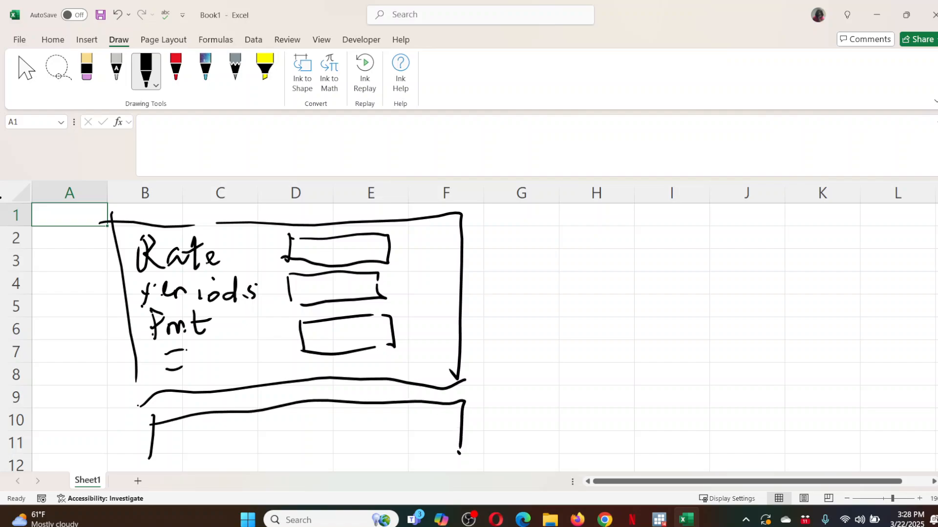
pyautogui.moveTo(143, 461); pyautogui.dragTo(383, 453)
pyautogui.moveTo(399, 451); pyautogui.dragTo(482, 444)
pyautogui.moveTo(168, 431)
pyautogui.mouseDown()
pyautogui.moveTo(165, 445)
pyautogui.moveTo(183, 423)
pyautogui.mouseUp()
pyautogui.moveTo(167, 436)
pyautogui.mouseDown()
pyautogui.moveTo(222, 434)
pyautogui.moveTo(231, 421)
pyautogui.moveTo(244, 435)
pyautogui.moveTo(278, 442)
pyautogui.moveTo(281, 413)
pyautogui.mouseUp()
pyautogui.moveTo(296, 429)
pyautogui.mouseDown()
pyautogui.moveTo(287, 438)
pyautogui.moveTo(299, 430)
pyautogui.mouseUp()
pyautogui.moveTo(301, 415)
pyautogui.mouseDown()
pyautogui.moveTo(299, 442)
pyautogui.moveTo(355, 441)
pyautogui.moveTo(416, 414)
pyautogui.mouseUp()
pyautogui.moveTo(424, 418)
pyautogui.mouseDown()
pyautogui.moveTo(437, 418)
pyautogui.moveTo(434, 447)
pyautogui.mouseUp()
# - Draw a line out from the Future Value result box and handwrite Calculate at its end
pyautogui.moveTo(356, 449)
pyautogui.mouseDown()
pyautogui.moveTo(434, 446)
pyautogui.moveTo(499, 398)
pyautogui.mouseUp()
pyautogui.moveTo(524, 355)
pyautogui.mouseDown()
pyautogui.moveTo(513, 402)
pyautogui.moveTo(551, 375)
pyautogui.moveTo(560, 386)
pyautogui.mouseUp()
pyautogui.moveTo(576, 354)
pyautogui.mouseDown()
pyautogui.moveTo(567, 380)
pyautogui.moveTo(602, 362)
pyautogui.mouseUp()
pyautogui.moveTo(609, 322); pyautogui.dragTo(598, 374)
pyautogui.moveTo(610, 352); pyautogui.dragTo(625, 350)
pyautogui.moveTo(631, 315)
pyautogui.mouseDown()
pyautogui.moveTo(632, 354)
pyautogui.moveTo(636, 335)
pyautogui.mouseUp()
pyautogui.moveTo(642, 328); pyautogui.dragTo(649, 345)
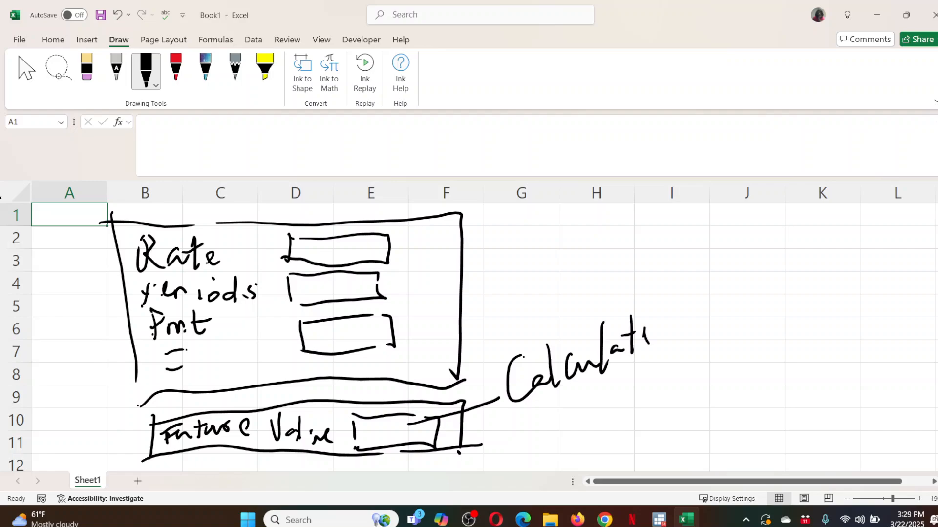
# - Handwrite the formula outline =FV( ) below the Calculate note, with four commas separating its arguments
pyautogui.moveTo(524, 447); pyautogui.dragTo(541, 439)
pyautogui.moveTo(528, 453)
pyautogui.mouseDown()
pyautogui.moveTo(541, 446)
pyautogui.moveTo(555, 456)
pyautogui.mouseUp()
pyautogui.moveTo(542, 420); pyautogui.dragTo(566, 410)
pyautogui.moveTo(541, 446); pyautogui.dragTo(563, 434)
pyautogui.moveTo(570, 421); pyautogui.dragTo(587, 403)
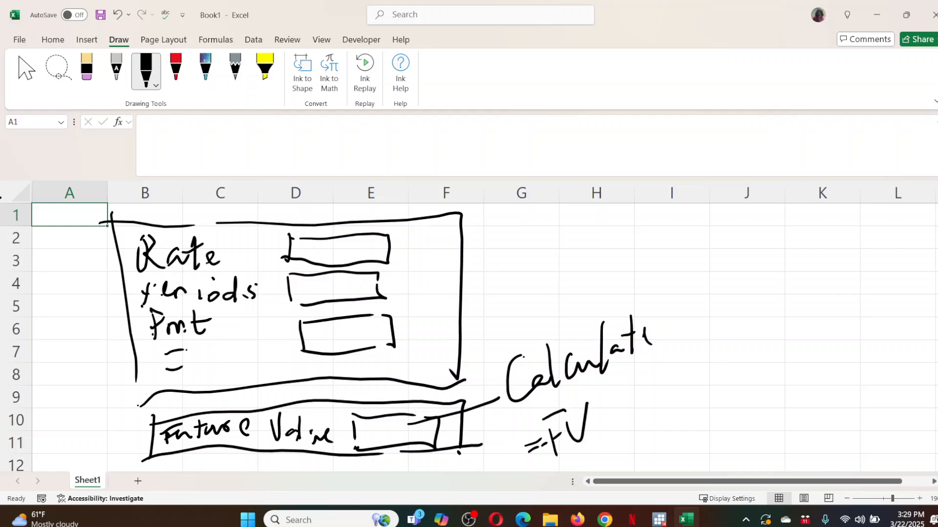
pyautogui.moveTo(609, 376); pyautogui.dragTo(632, 445)
pyautogui.moveTo(800, 297)
pyautogui.mouseDown()
pyautogui.moveTo(854, 342)
pyautogui.moveTo(811, 377)
pyautogui.mouseUp()
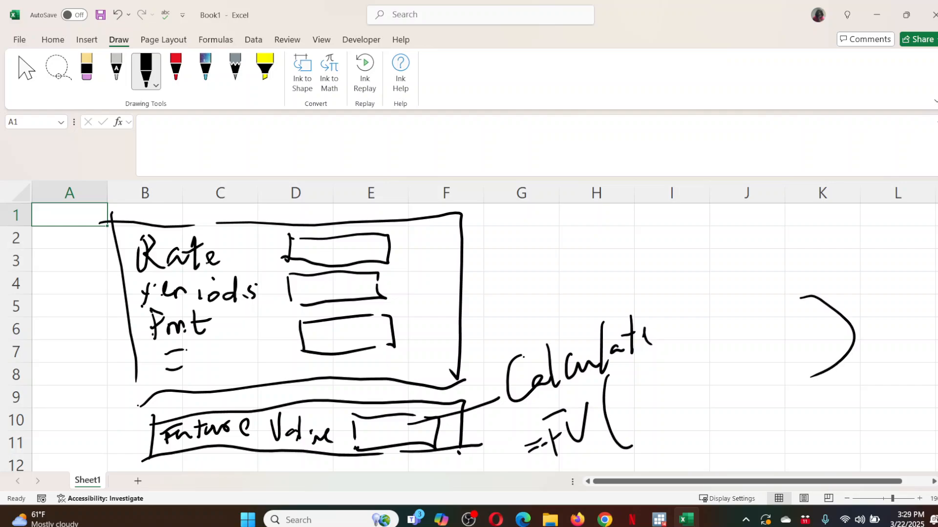
pyautogui.moveTo(647, 423); pyautogui.dragTo(655, 444)
pyautogui.moveTo(696, 403); pyautogui.dragTo(707, 429)
pyautogui.moveTo(754, 380); pyautogui.dragTo(756, 413)
pyautogui.moveTo(791, 366)
pyautogui.mouseDown()
pyautogui.moveTo(803, 377)
pyautogui.moveTo(799, 399)
pyautogui.mouseUp()
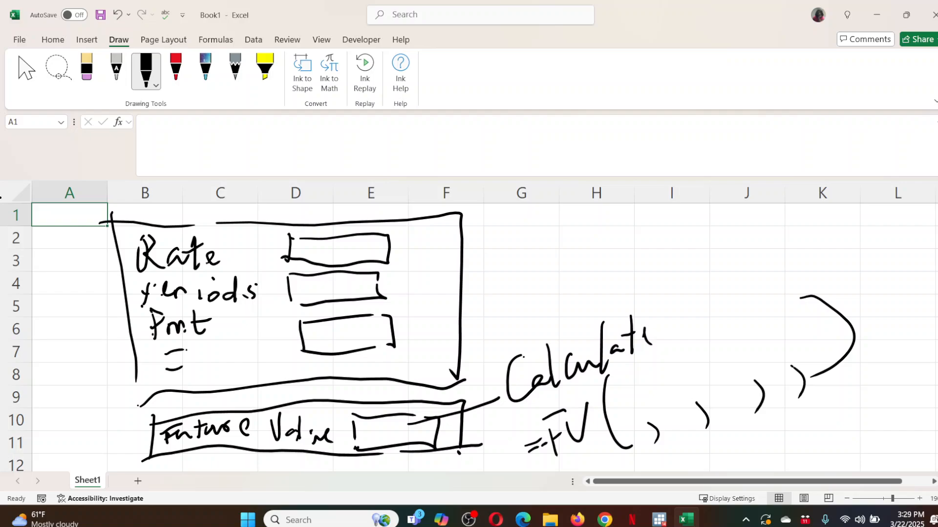
# - Draw an arrow from the formula's first argument to the Rate box and mark the Periods and Pmt boxes with crosses
pyautogui.moveTo(620, 426)
pyautogui.mouseDown()
pyautogui.moveTo(697, 304)
pyautogui.moveTo(518, 249)
pyautogui.moveTo(396, 252)
pyautogui.moveTo(408, 252)
pyautogui.moveTo(406, 294)
pyautogui.mouseUp()
pyautogui.click(423, 230)
pyautogui.moveTo(393, 292); pyautogui.dragTo(415, 283)
pyautogui.moveTo(414, 340)
pyautogui.mouseDown()
pyautogui.moveTo(428, 332)
pyautogui.moveTo(432, 343)
pyautogui.mouseUp()
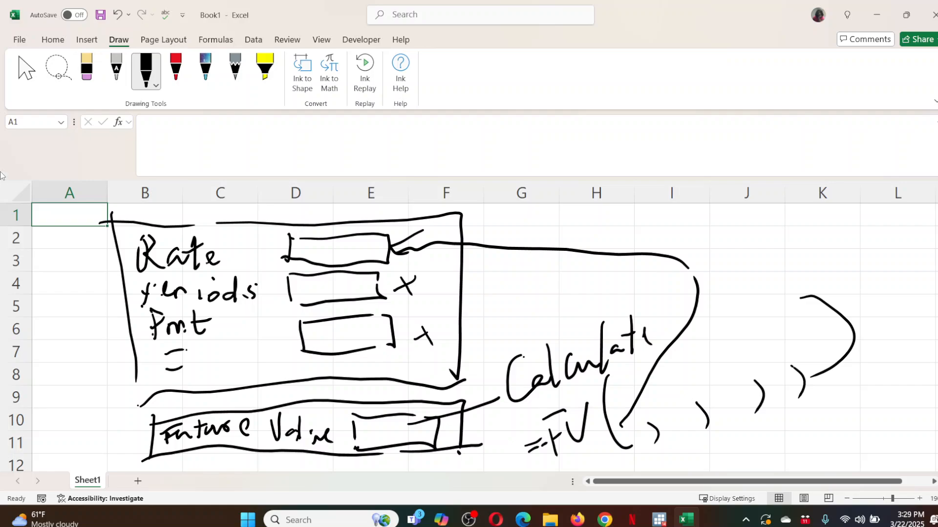
# - Erase the ink sketch from the worksheet and return to normal cell selection
pyautogui.click(86, 78)
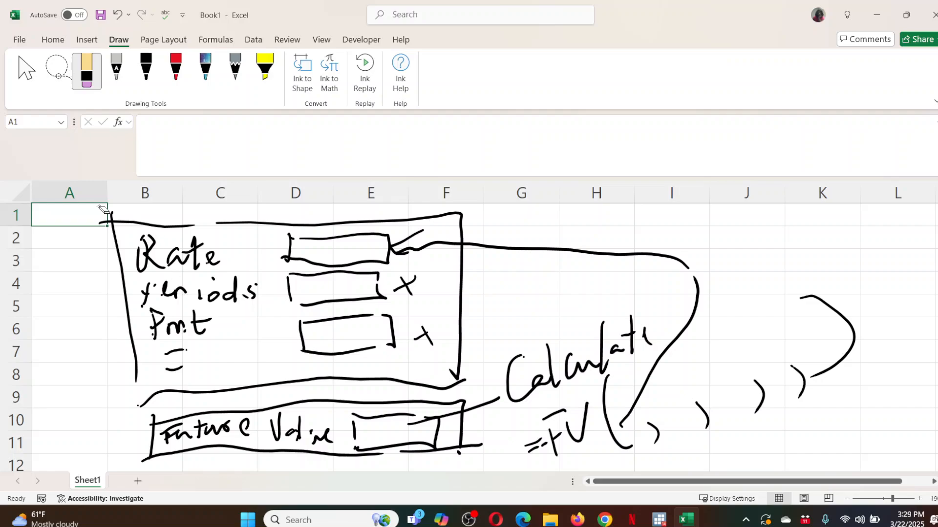
pyautogui.moveTo(103, 209)
pyautogui.mouseDown()
pyautogui.moveTo(122, 251)
pyautogui.moveTo(424, 279)
pyautogui.moveTo(721, 284)
pyautogui.moveTo(182, 264)
pyautogui.moveTo(182, 243)
pyautogui.moveTo(247, 248)
pyautogui.moveTo(63, 279)
pyautogui.moveTo(242, 294)
pyautogui.moveTo(146, 325)
pyautogui.moveTo(365, 262)
pyautogui.moveTo(450, 360)
pyautogui.moveTo(529, 397)
pyautogui.moveTo(601, 372)
pyautogui.moveTo(849, 370)
pyautogui.moveTo(671, 404)
pyautogui.moveTo(771, 355)
pyautogui.moveTo(778, 382)
pyautogui.moveTo(871, 355)
pyautogui.moveTo(768, 304)
pyautogui.moveTo(474, 372)
pyautogui.moveTo(494, 379)
pyautogui.moveTo(554, 442)
pyautogui.moveTo(458, 456)
pyautogui.moveTo(274, 367)
pyautogui.moveTo(306, 441)
pyautogui.moveTo(300, 468)
pyautogui.moveTo(313, 380)
pyautogui.moveTo(214, 407)
pyautogui.moveTo(190, 460)
pyautogui.moveTo(184, 329)
pyautogui.moveTo(156, 353)
pyautogui.moveTo(152, 395)
pyautogui.moveTo(122, 420)
pyautogui.moveTo(123, 292)
pyautogui.moveTo(134, 302)
pyautogui.moveTo(148, 286)
pyautogui.moveTo(220, 285)
pyautogui.moveTo(266, 268)
pyautogui.moveTo(230, 332)
pyautogui.moveTo(142, 411)
pyautogui.moveTo(142, 401)
pyautogui.mouseUp()
pyautogui.click(26, 70)
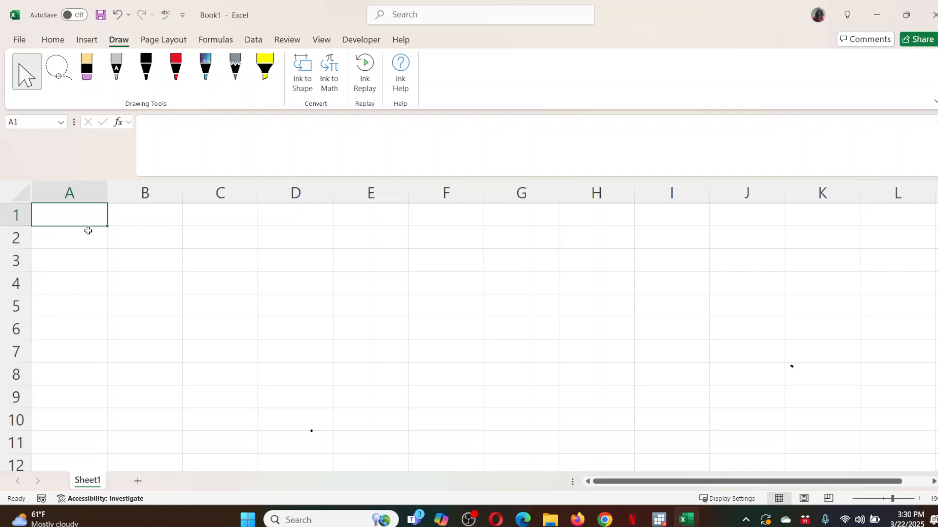
# - Enter the labels Rate in A2 and Number of Periods in A3, and widen column A to fit them
pyautogui.click(62, 236)
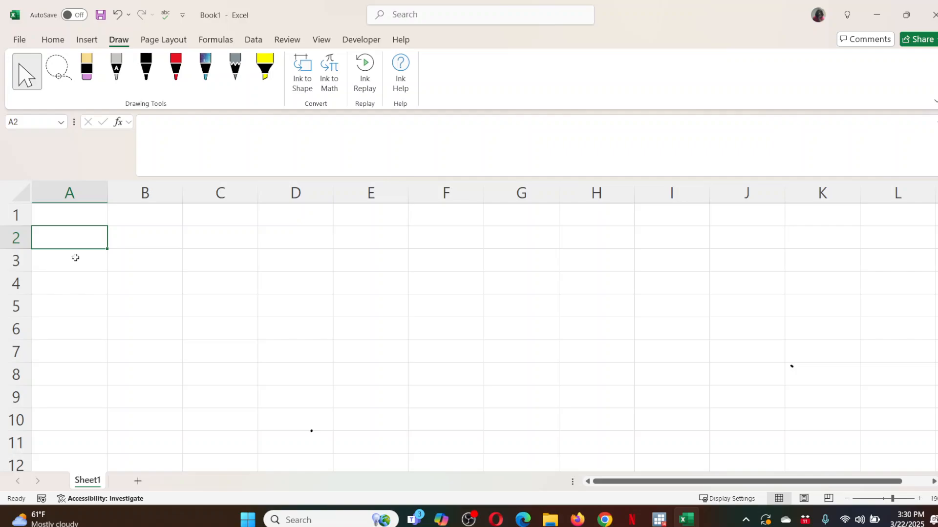
pyautogui.write('Rate')
pyautogui.press('Return')
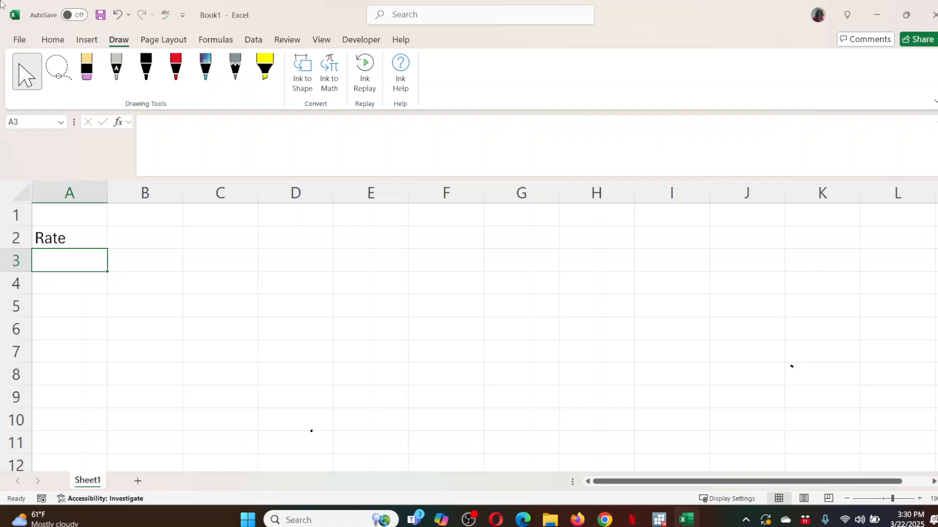
pyautogui.write('Num')
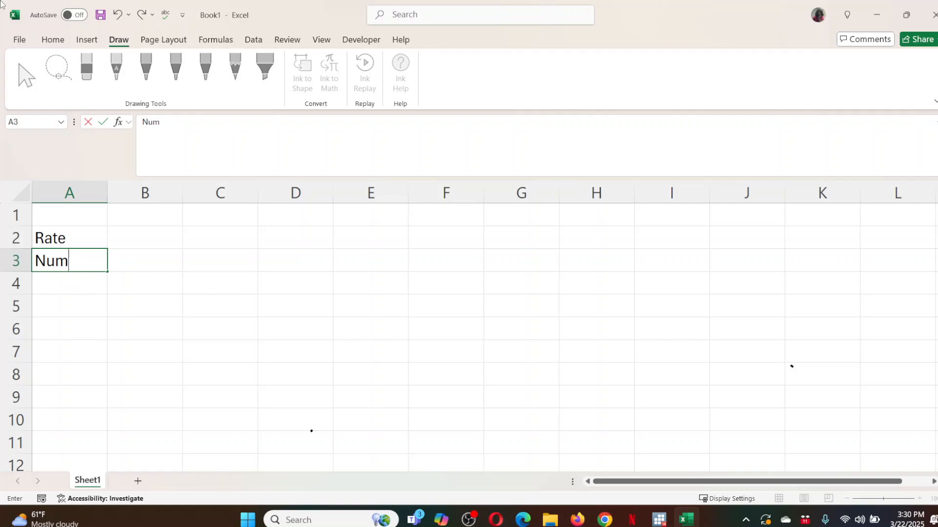
pyautogui.write('ber of Period')
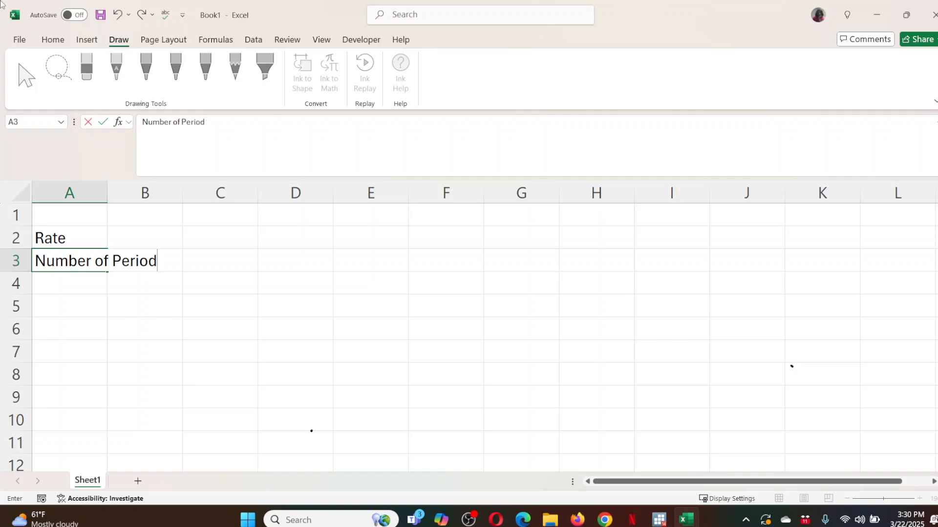
pyautogui.write('s')
pyautogui.press('Return')
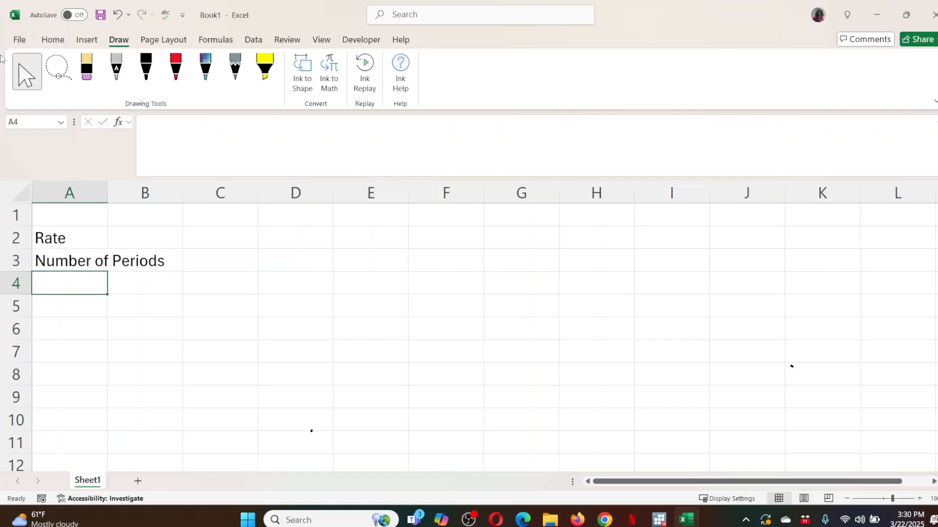
pyautogui.moveTo(107, 186); pyautogui.dragTo(266, 230)
# - Extend the labels to read Rate (%) in A2 and Number of Periods (nper) in A3
pyautogui.doubleClick(122, 234)
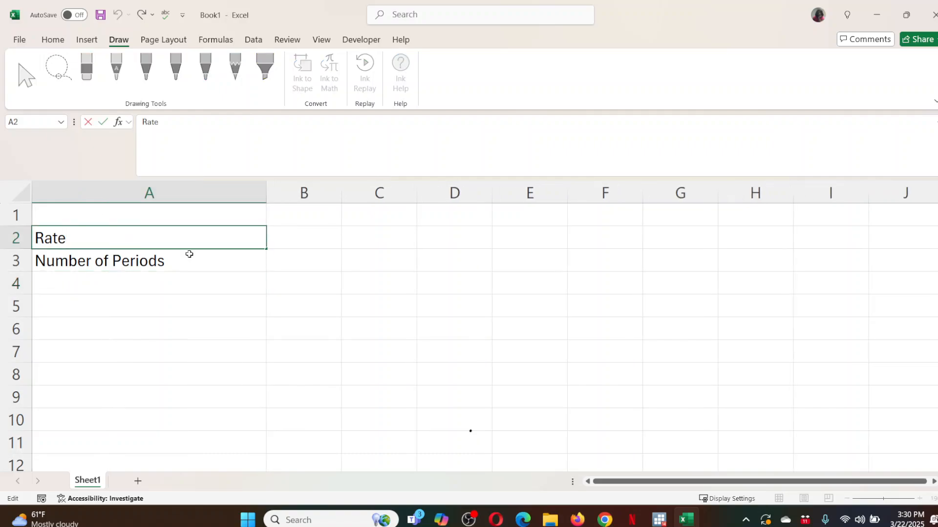
pyautogui.write('(%)')
pyautogui.click(203, 261)
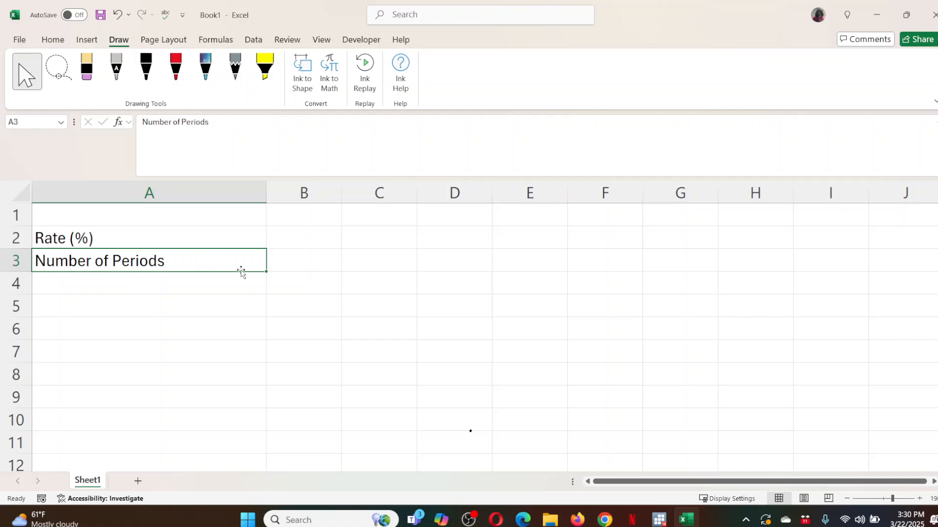
pyautogui.click(225, 126)
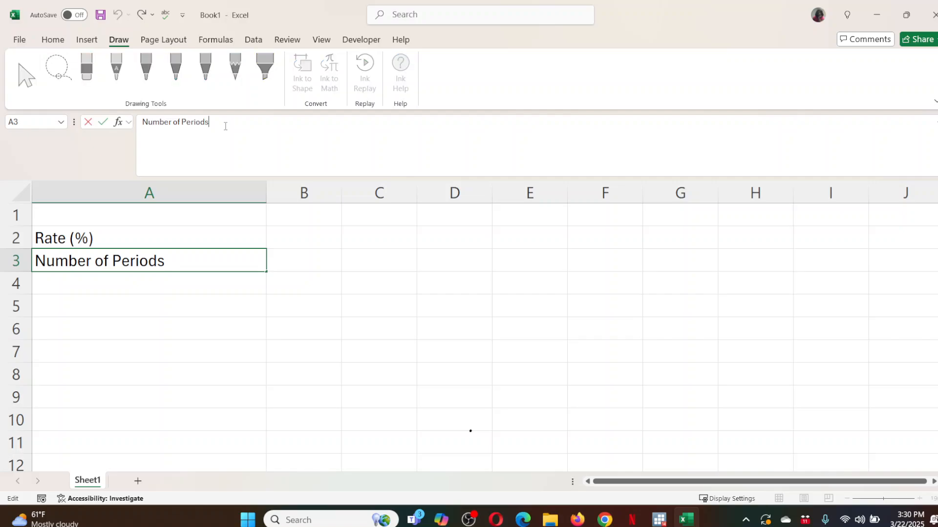
pyautogui.write('(nper)')
pyautogui.press('Return')
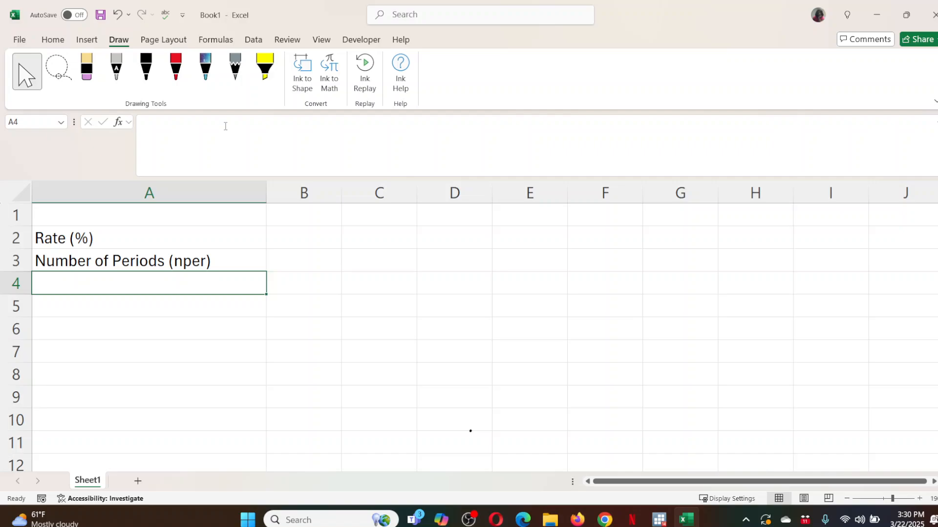
# - Enter the label Payment (pmt) in A4 below the number of periods label
pyautogui.write('Payment')
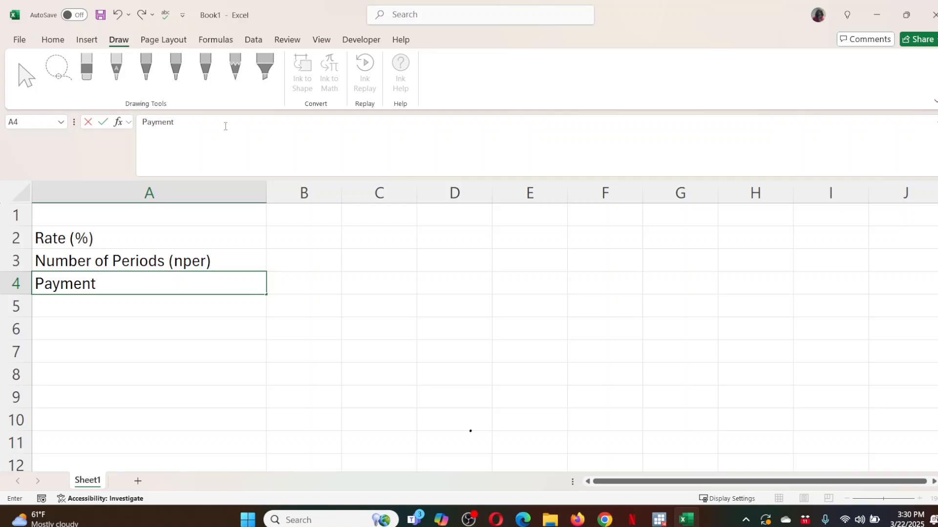
pyautogui.write(' (')
pyautogui.write('pmt)')
pyautogui.press('Return')
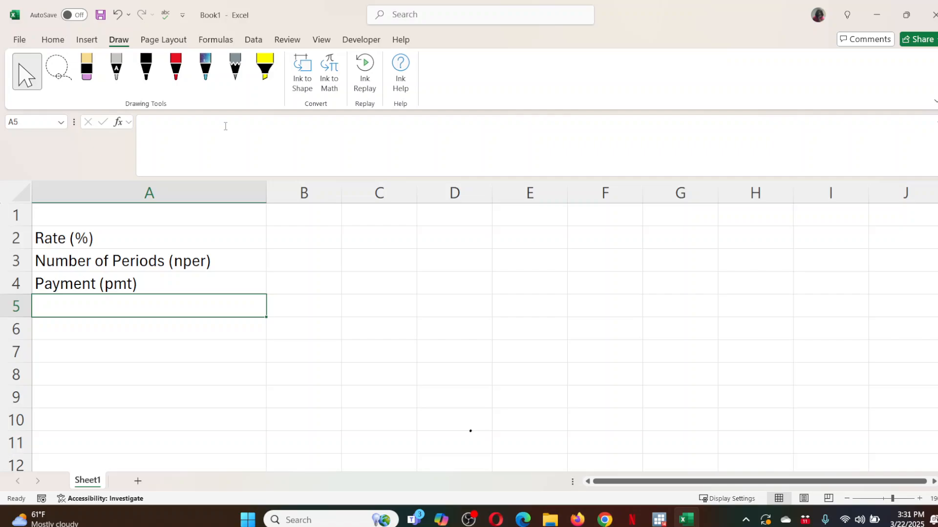
# - Enter the labels Present Value (pv) in A5 and Type (0 or 1) in A6
pyautogui.write('Pre')
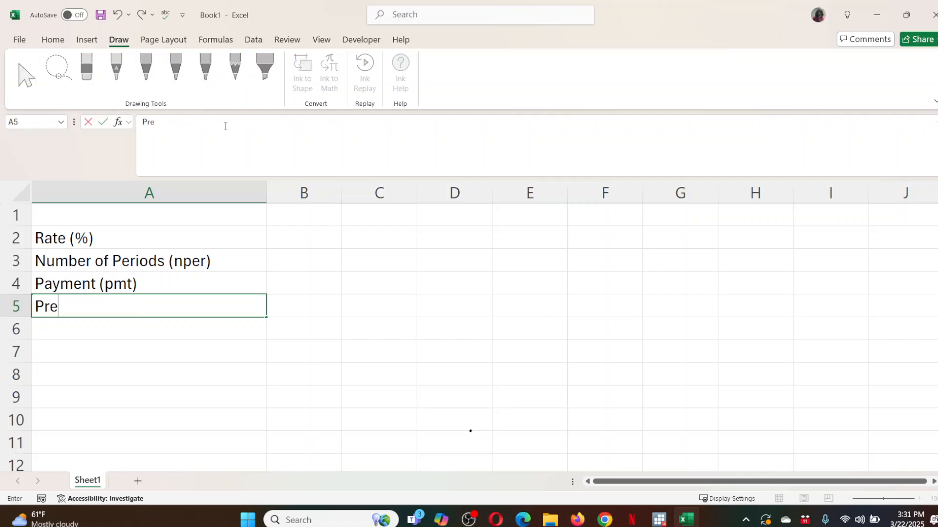
pyautogui.write('sent Valuue')
pyautogui.press('BackSpace')
pyautogui.press('BackSpace')
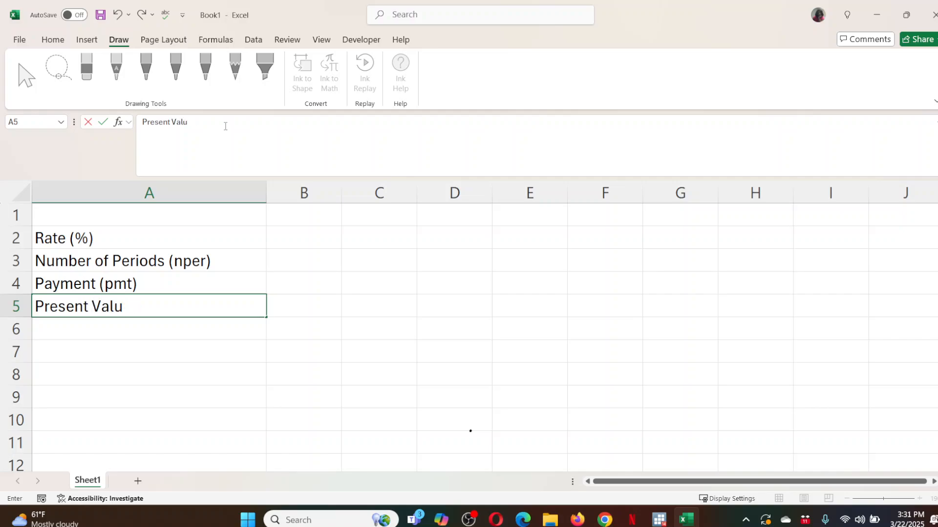
pyautogui.write('e (pv)')
pyautogui.press('Return')
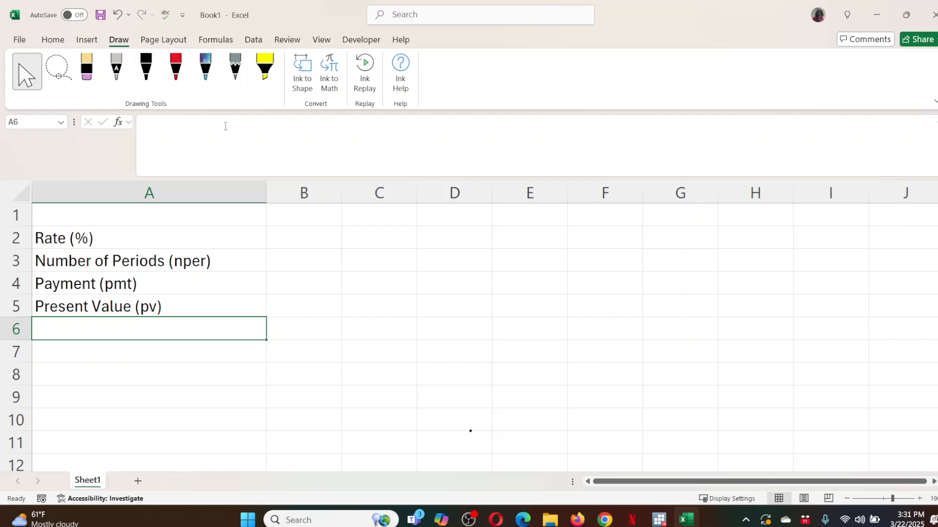
pyautogui.write('Typ')
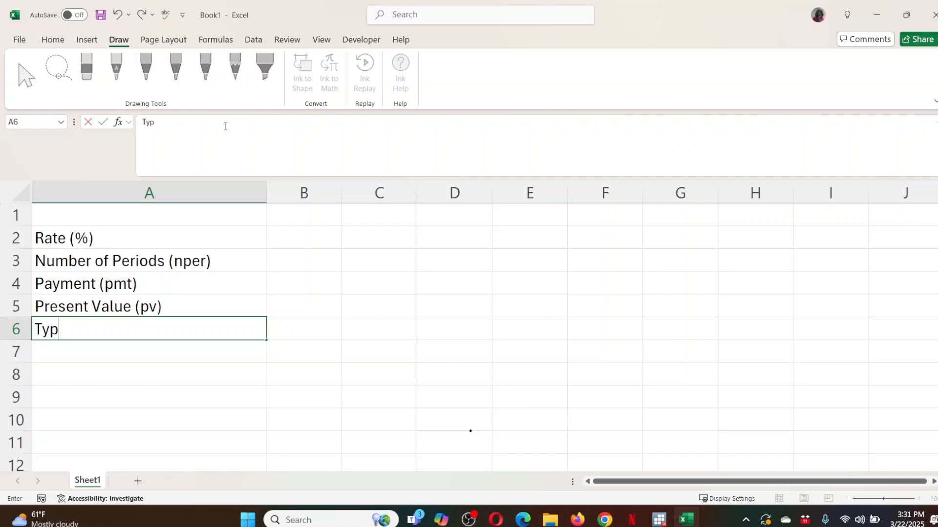
pyautogui.write('e (0 or 1)')
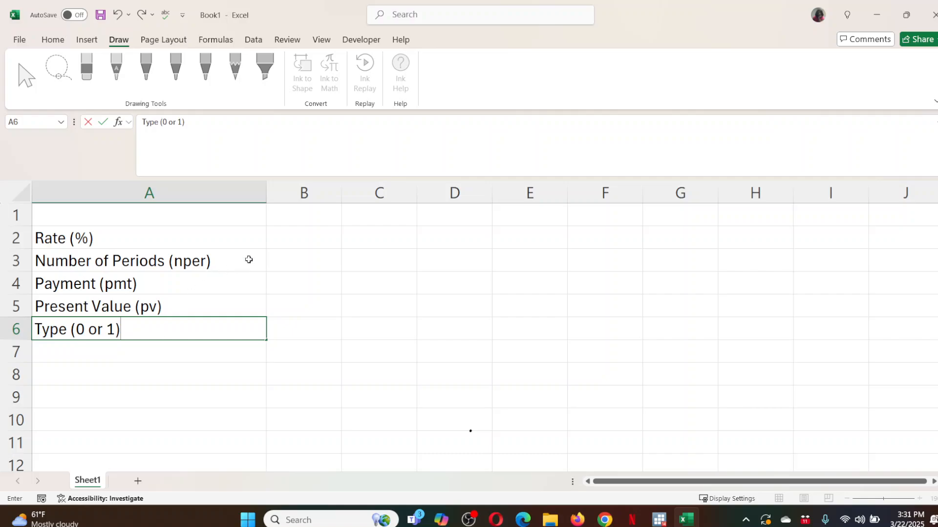
pyautogui.click(304, 241)
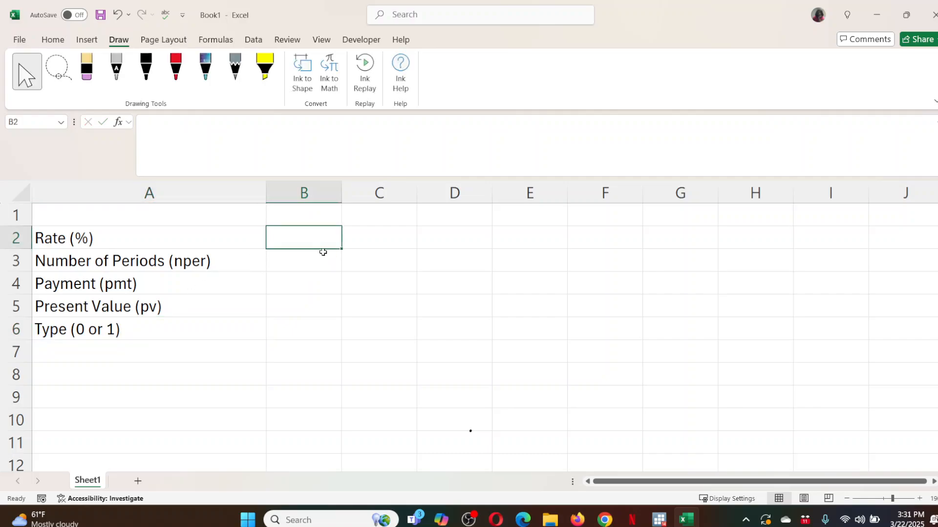
# - Fill the input cells B2:B6 with yellow and apply all borders to them
pyautogui.moveTo(292, 246); pyautogui.dragTo(286, 327)
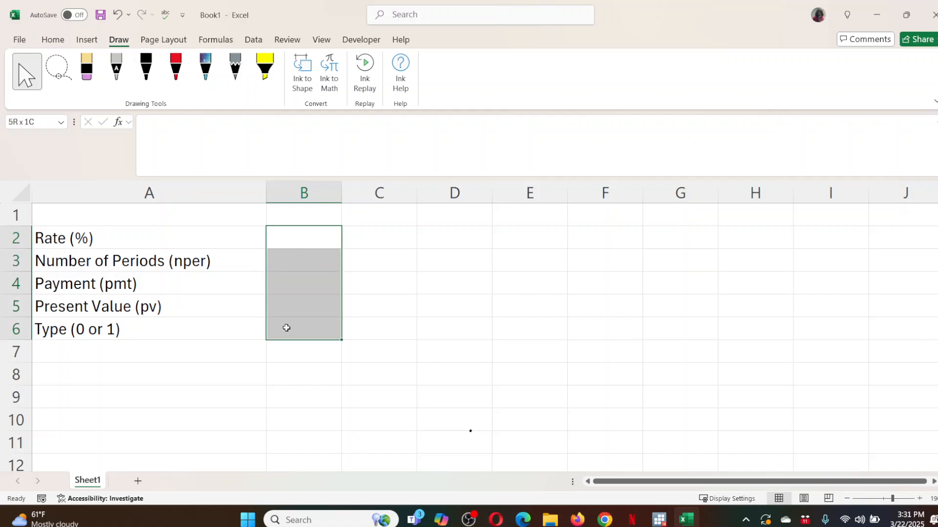
pyautogui.click(55, 40)
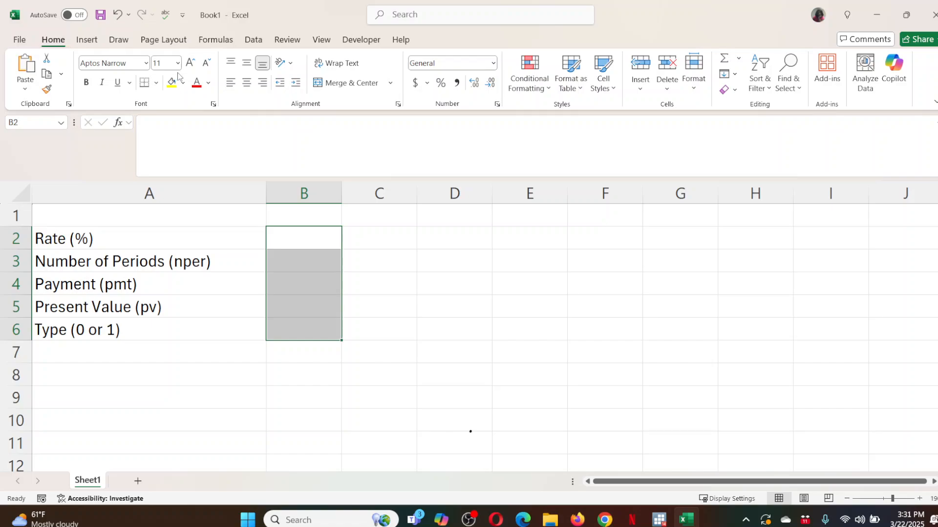
pyautogui.click(174, 86)
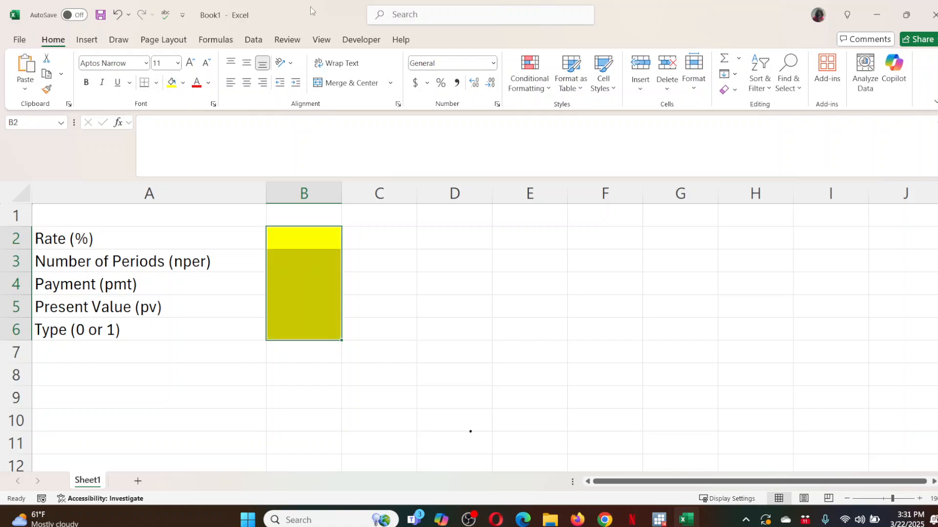
pyautogui.click(156, 83)
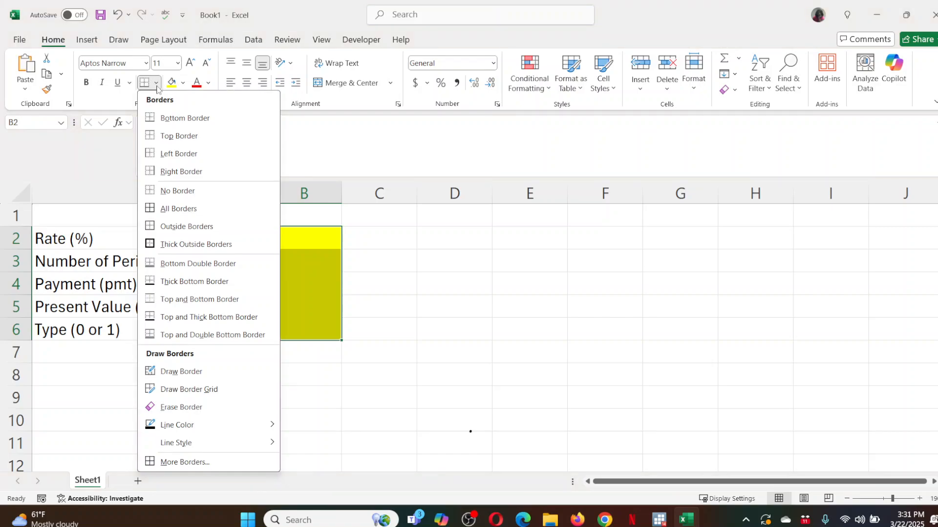
pyautogui.click(174, 210)
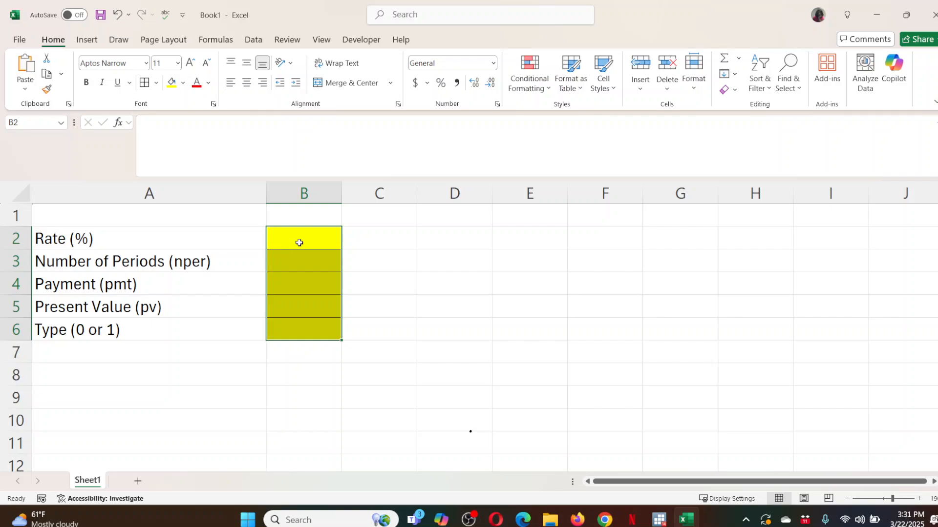
# - Enter a rate of 10% in B2, 5 periods in B3 and a payment of 0 in B4
pyautogui.write('10%')
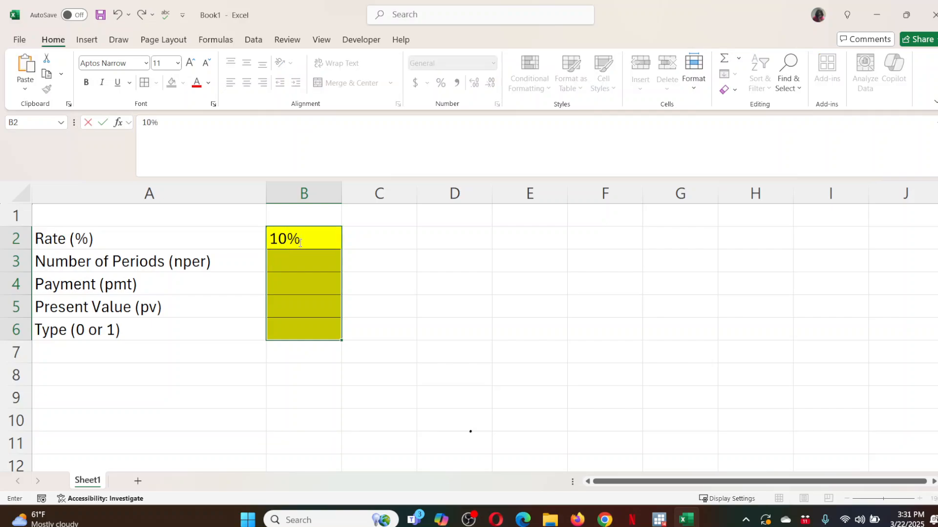
pyautogui.press('Return')
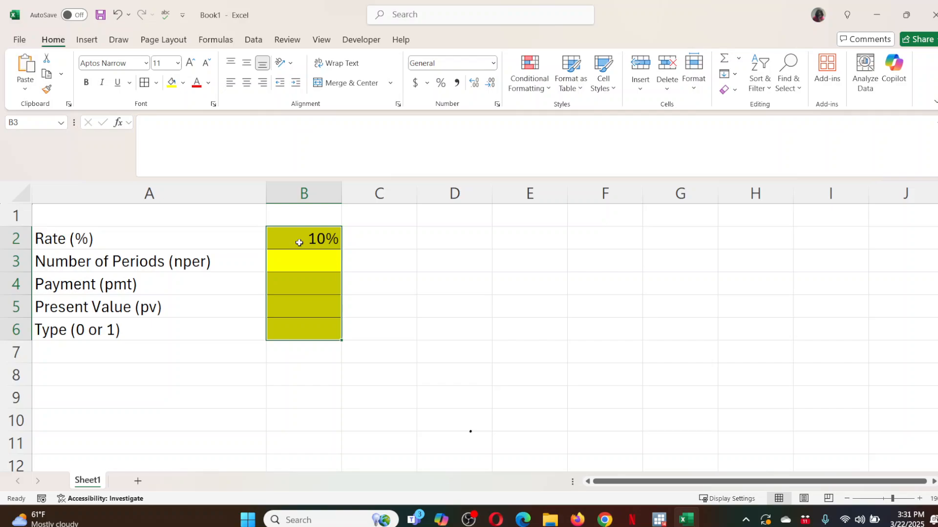
pyautogui.write('5')
pyautogui.press('Return')
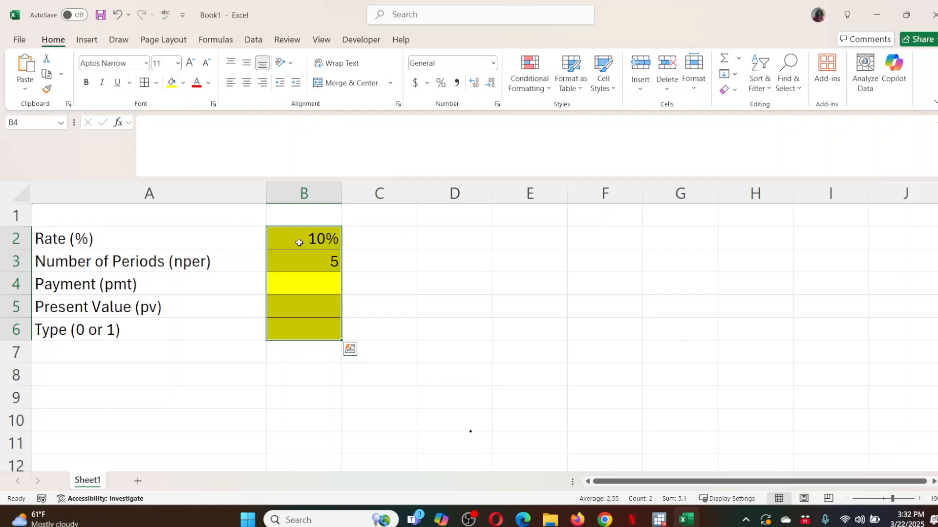
pyautogui.write('0')
pyautogui.press('Return')
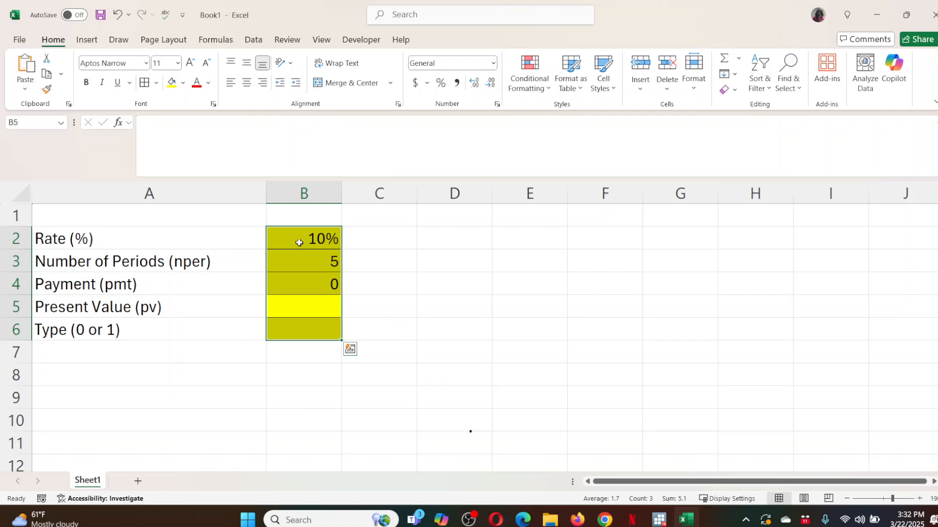
# - Enter a present value of 1000 in B5 and a type of 0 in B6
pyautogui.write('1000')
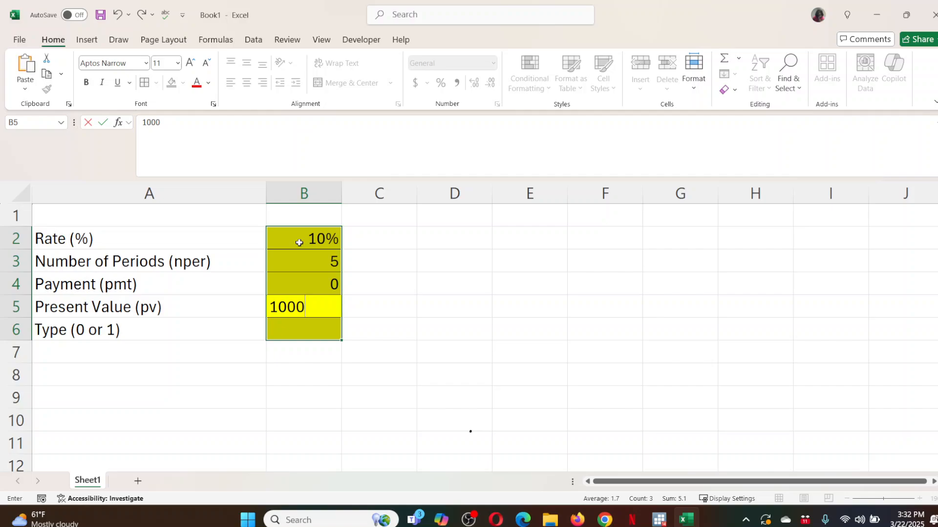
pyautogui.press('Return')
pyautogui.write('1')
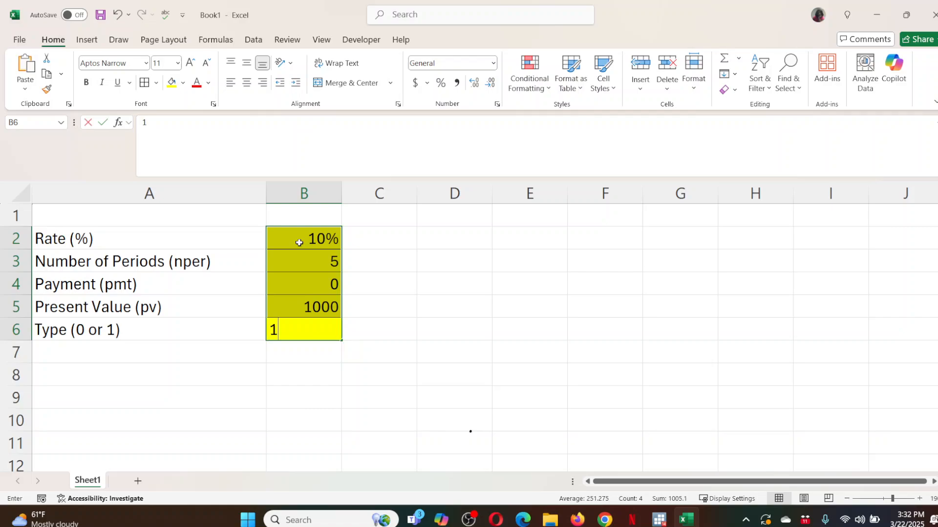
pyautogui.press('BackSpace')
pyautogui.write('0')
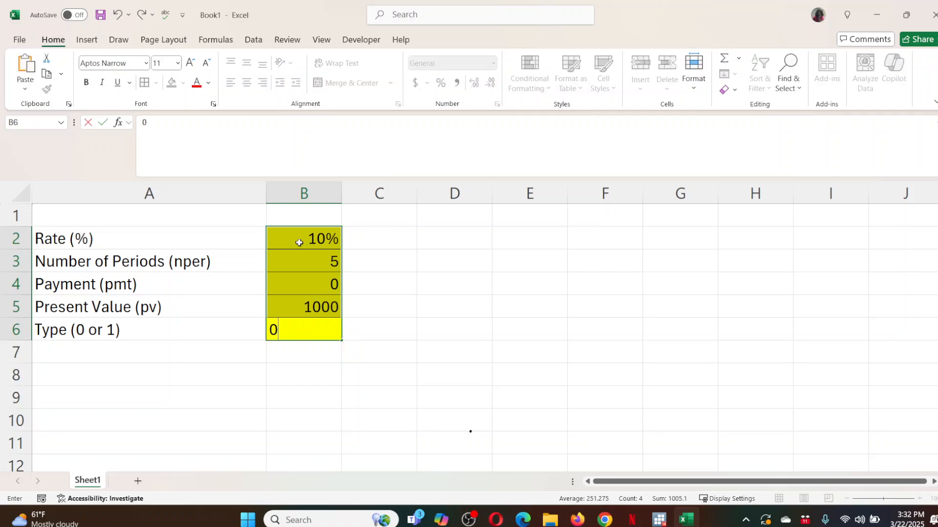
pyautogui.press('Return')
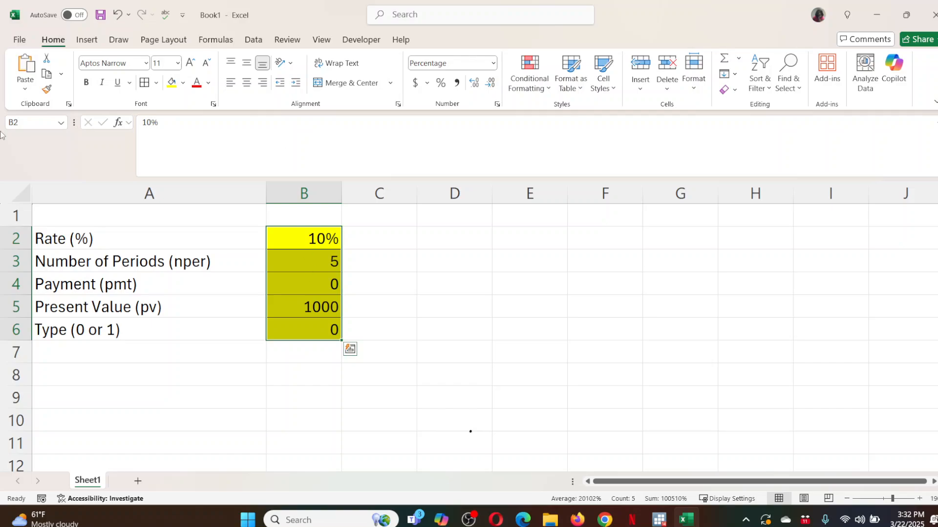
# - Enter the label Future Value in A9 for the result row
pyautogui.click(126, 403)
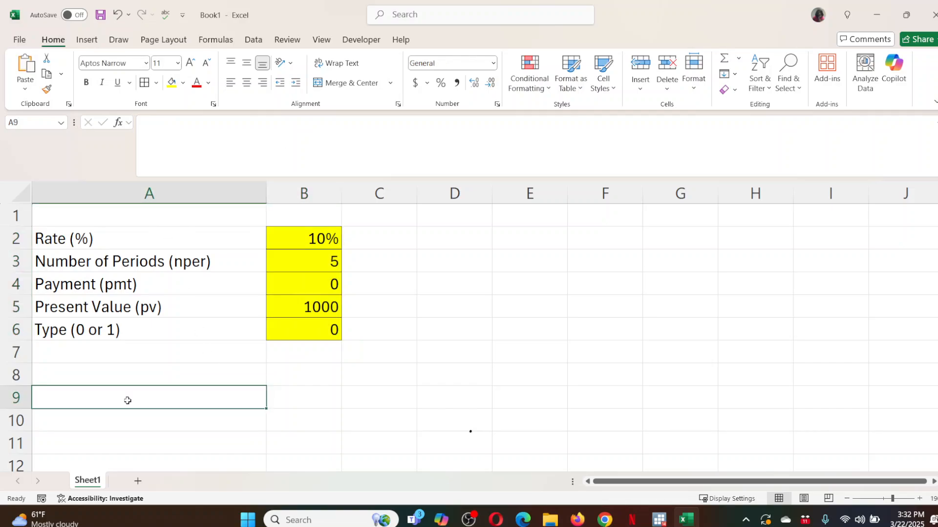
pyautogui.write('Fut')
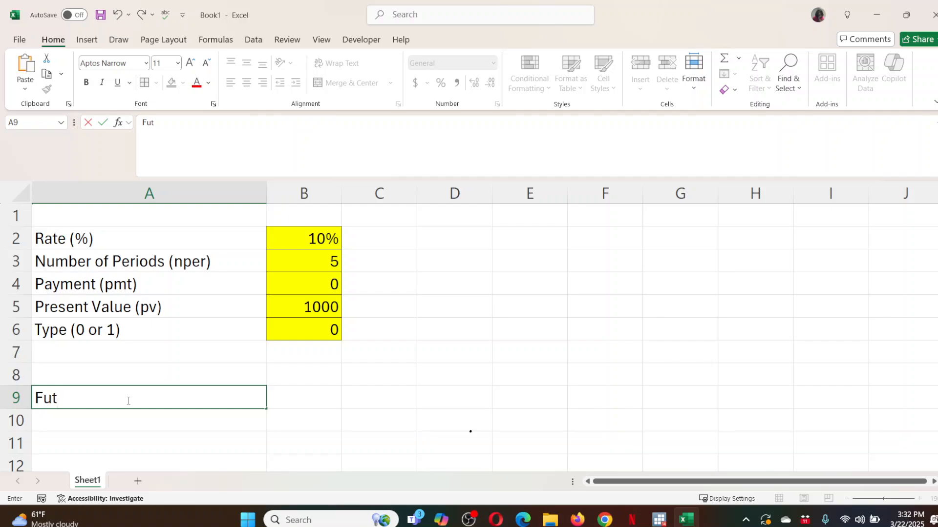
pyautogui.write('ure Value')
pyautogui.press('Tab')
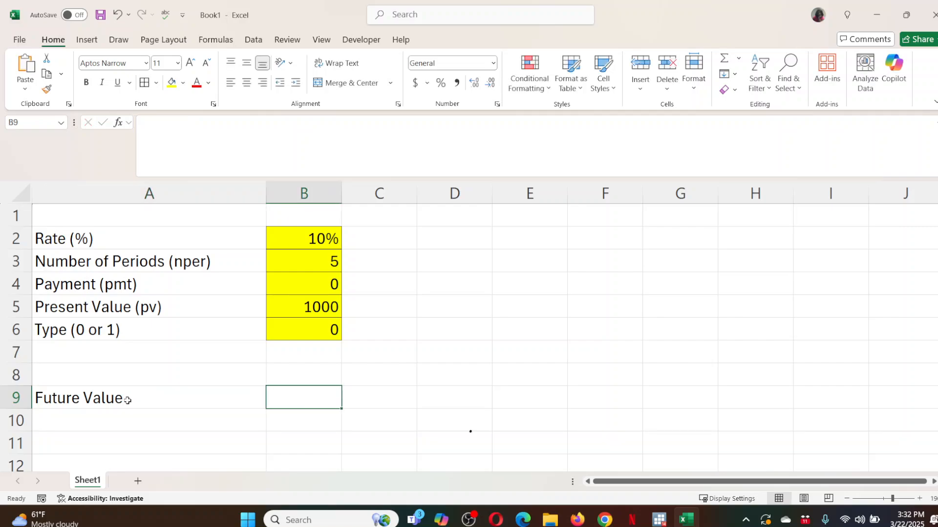
# - Insert the FV function in B9 and open its function arguments
pyautogui.write('=')
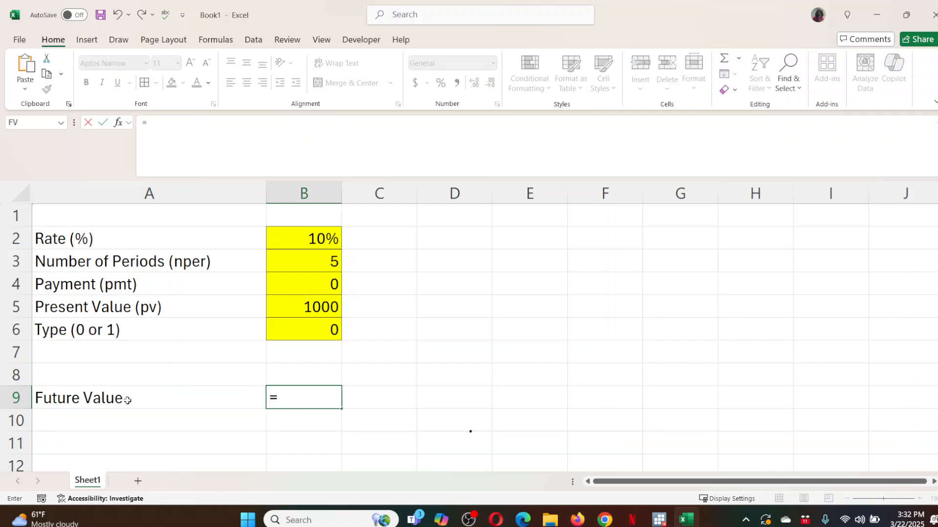
pyautogui.press('BackSpace')
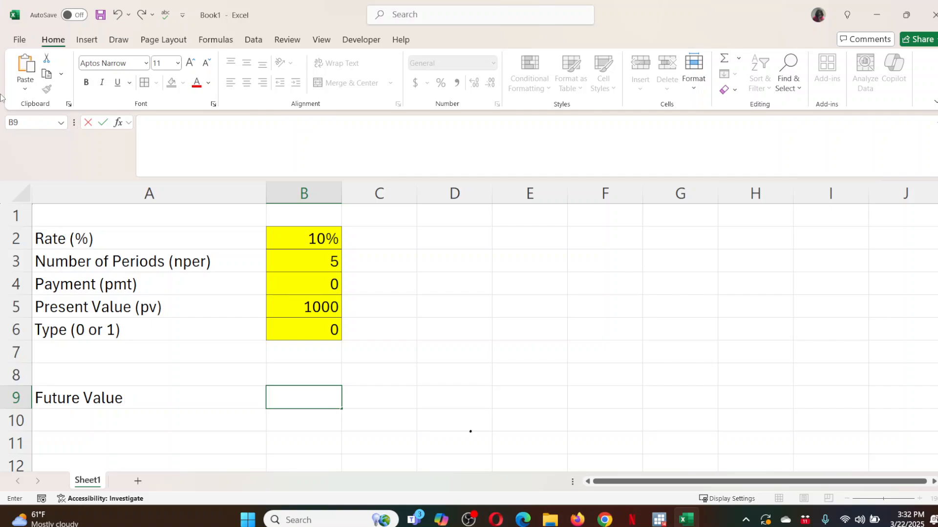
pyautogui.click(118, 123)
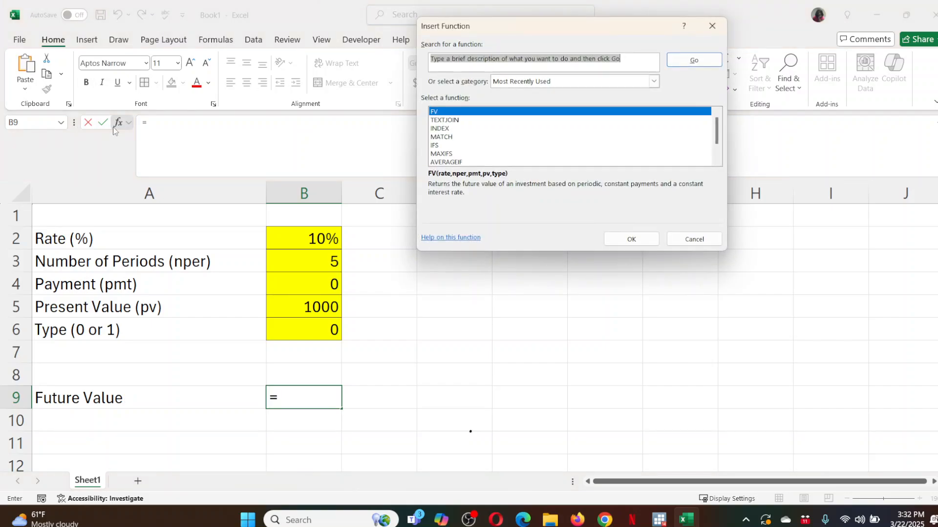
pyautogui.doubleClick(486, 113)
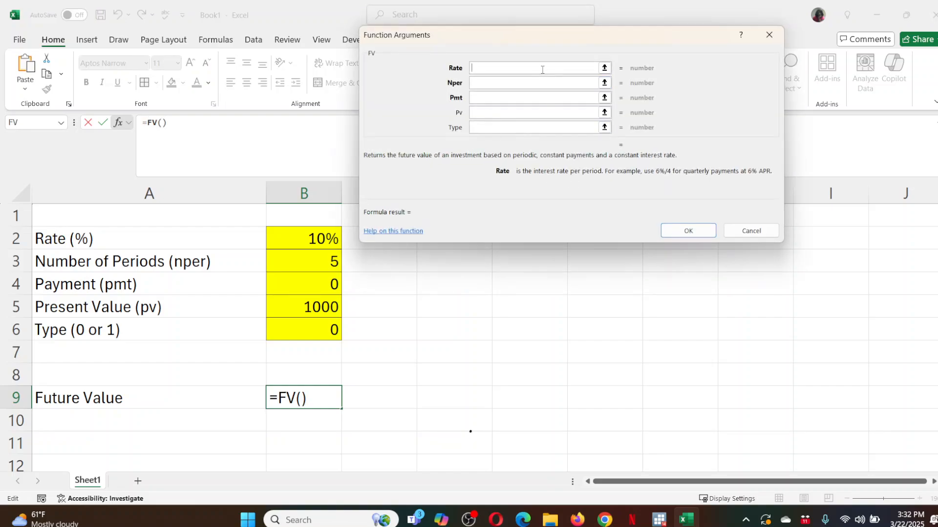
# - Set the FV arguments to B2 for Rate, B3 for Nper, B4 for Pmt, B5 for Pv and B6 for Type, and insert the formula
pyautogui.click(295, 239)
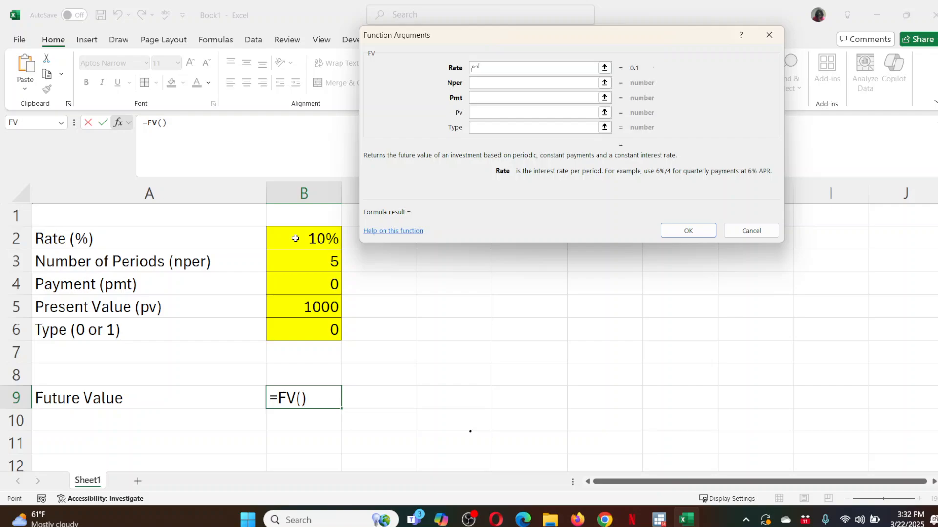
pyautogui.click(496, 84)
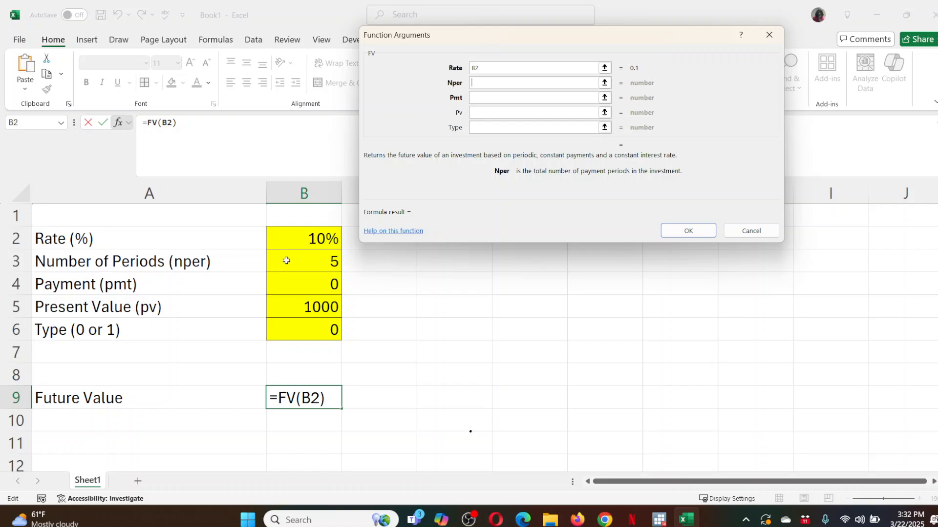
pyautogui.click(288, 259)
pyautogui.click(490, 99)
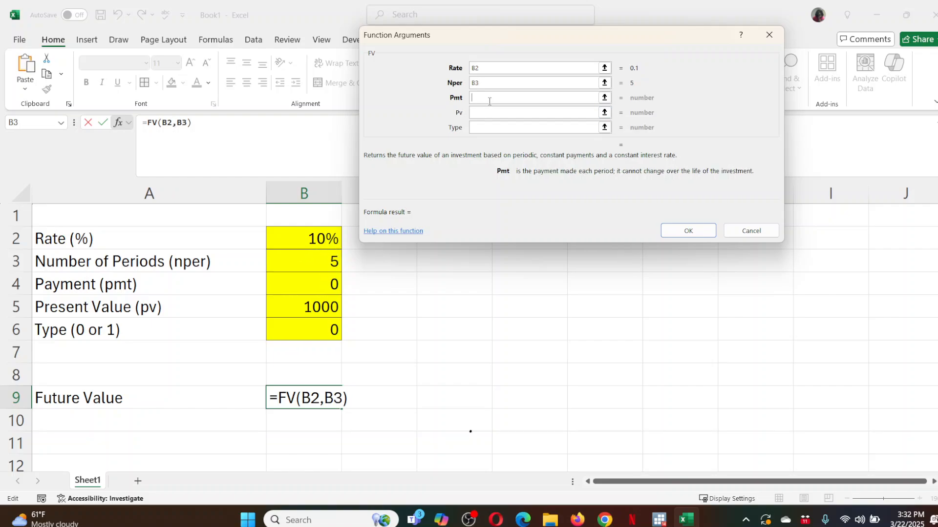
pyautogui.click(280, 284)
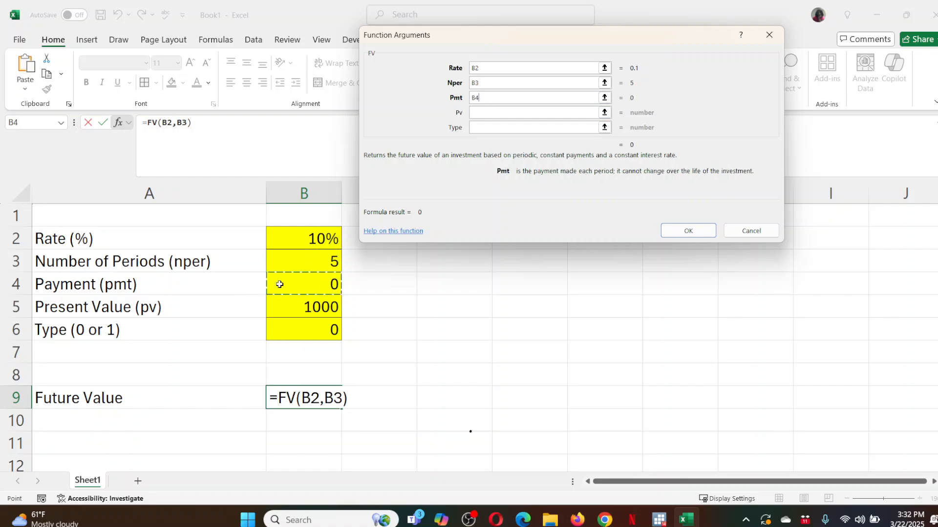
pyautogui.click(488, 111)
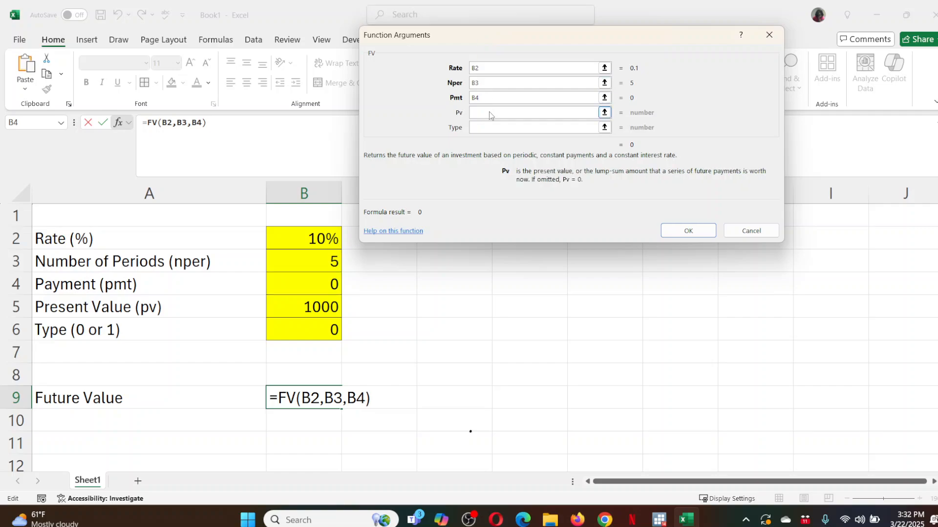
pyautogui.click(284, 309)
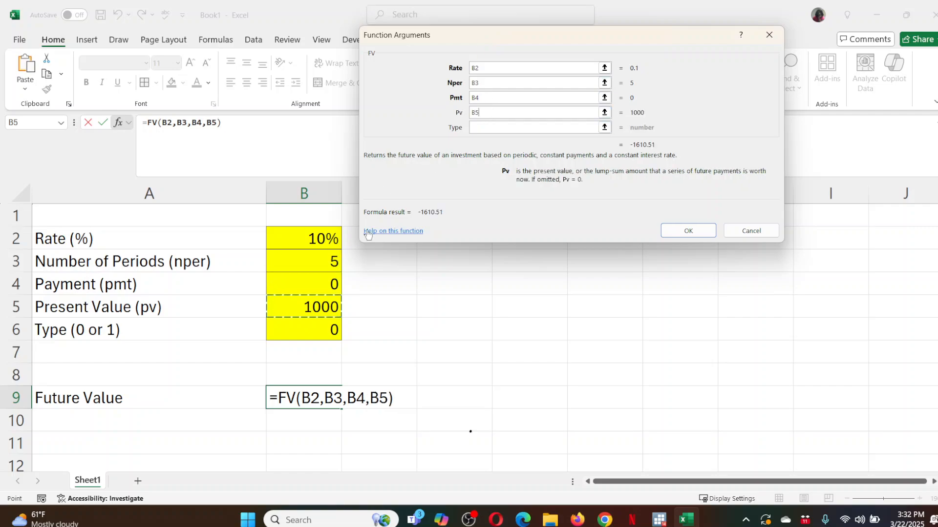
pyautogui.click(510, 126)
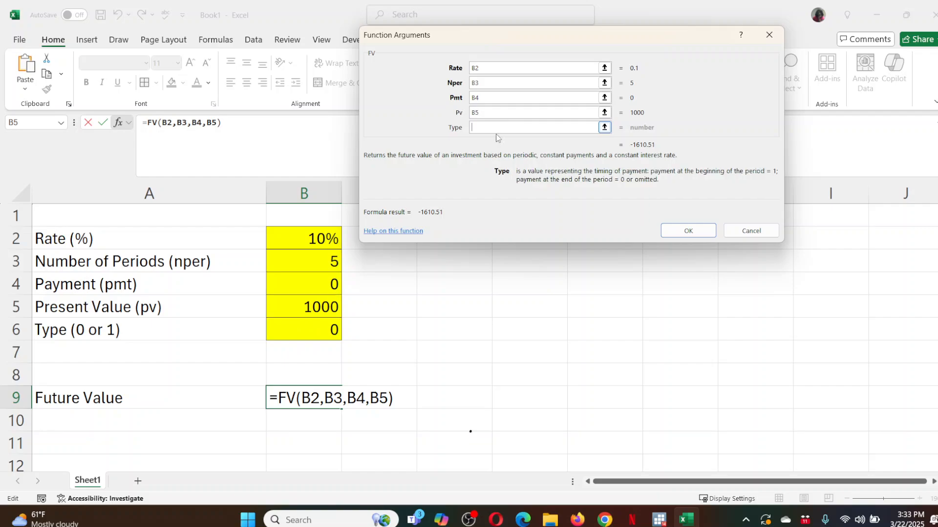
pyautogui.click(294, 329)
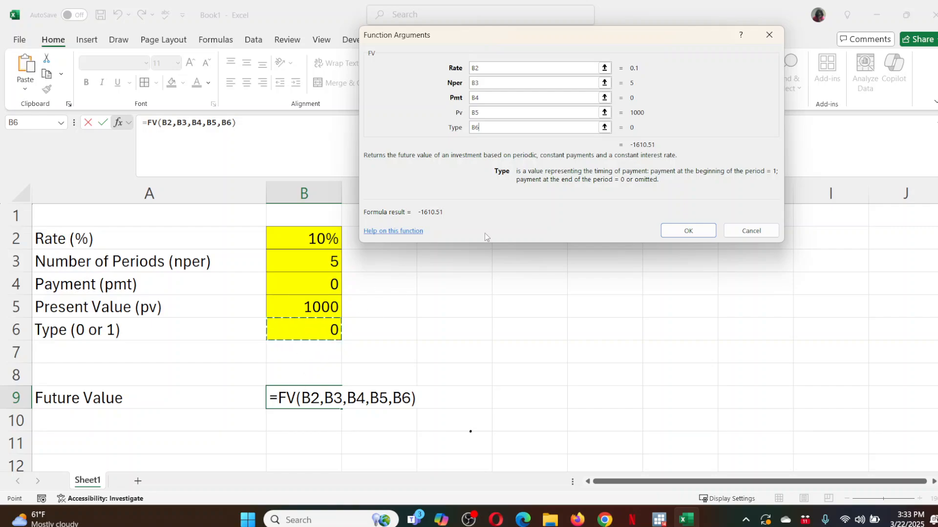
pyautogui.click(688, 231)
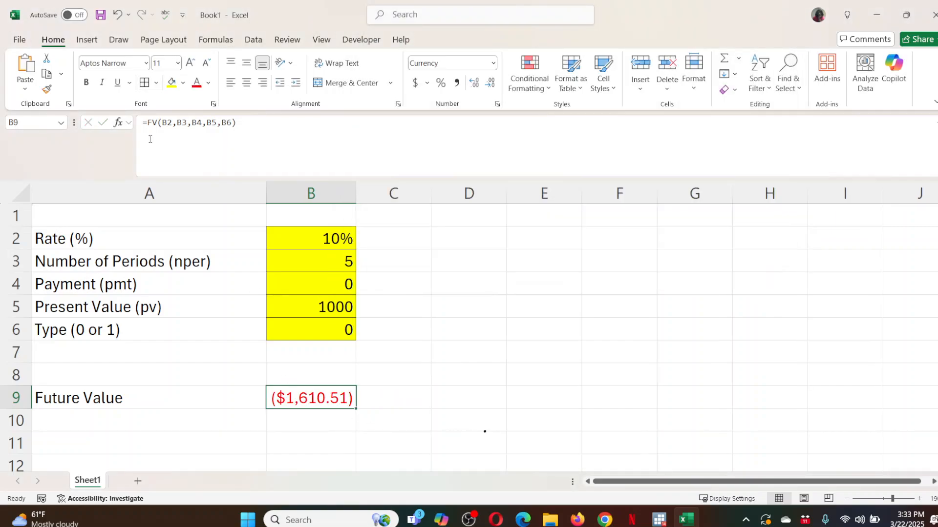
# - Negate the future value formula in B9 by putting a minus sign in front of FV
pyautogui.click(144, 119)
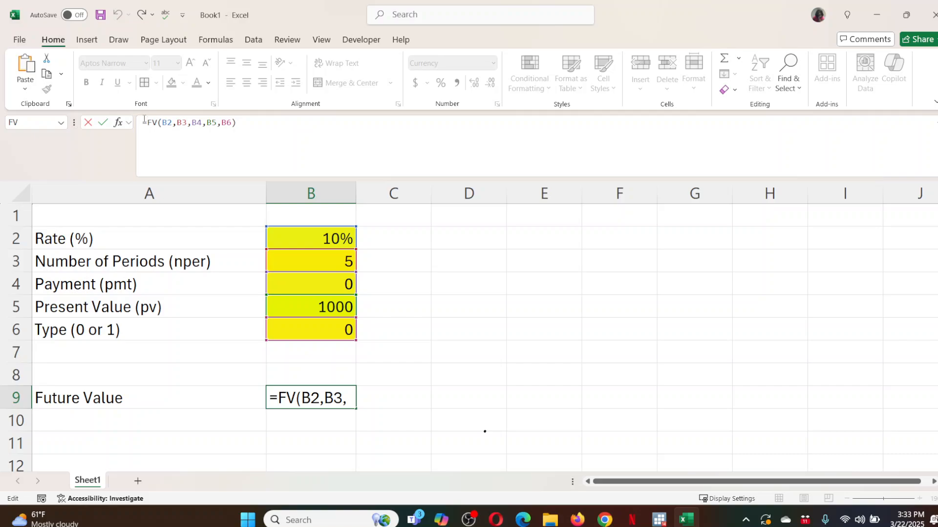
pyautogui.write('-')
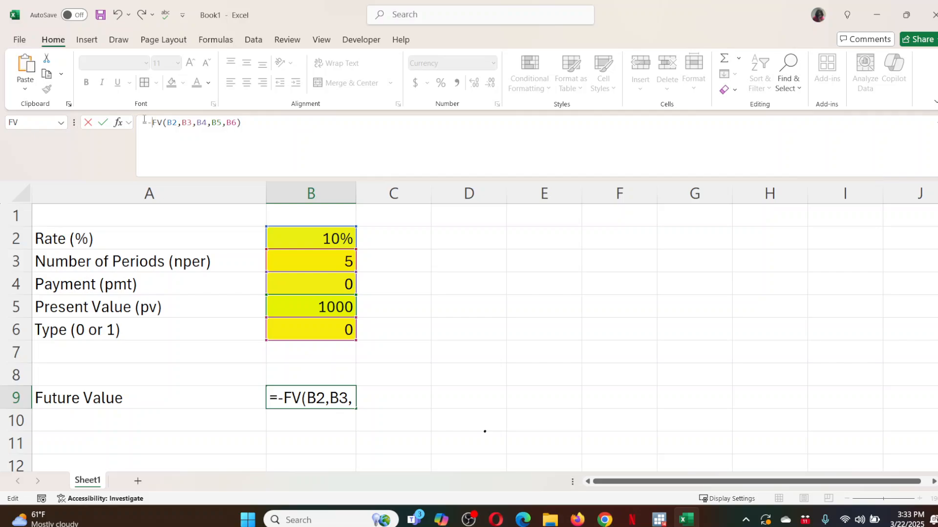
pyautogui.press('Return')
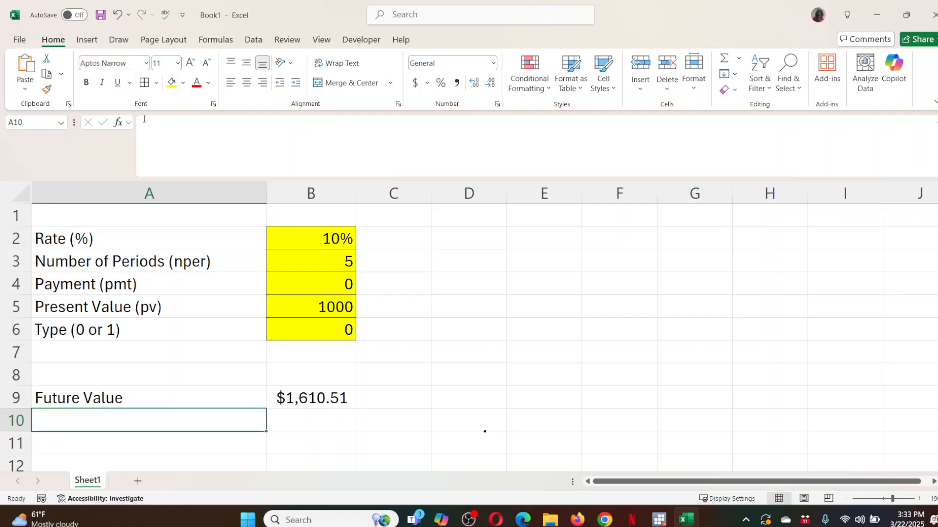
# - Enter a FORMULATEXT function in C9 that references B9
pyautogui.click(414, 402)
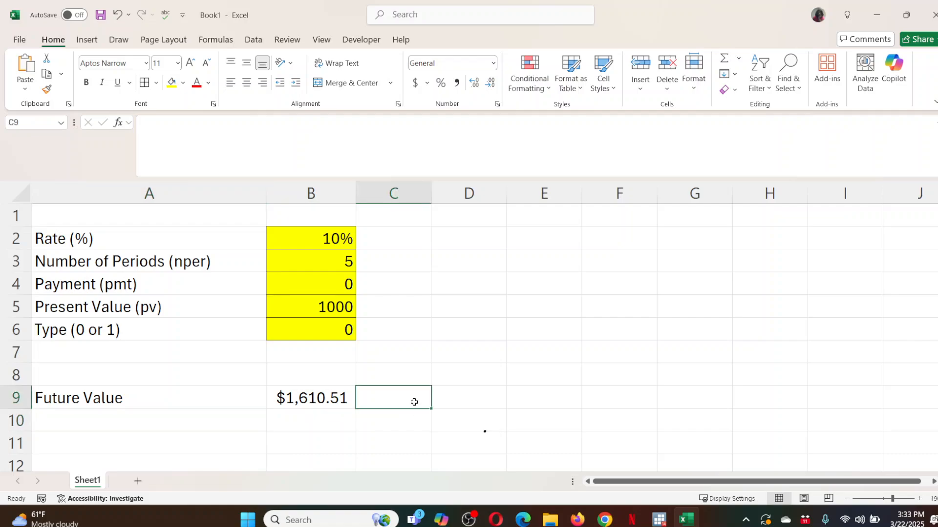
pyautogui.write('=f')
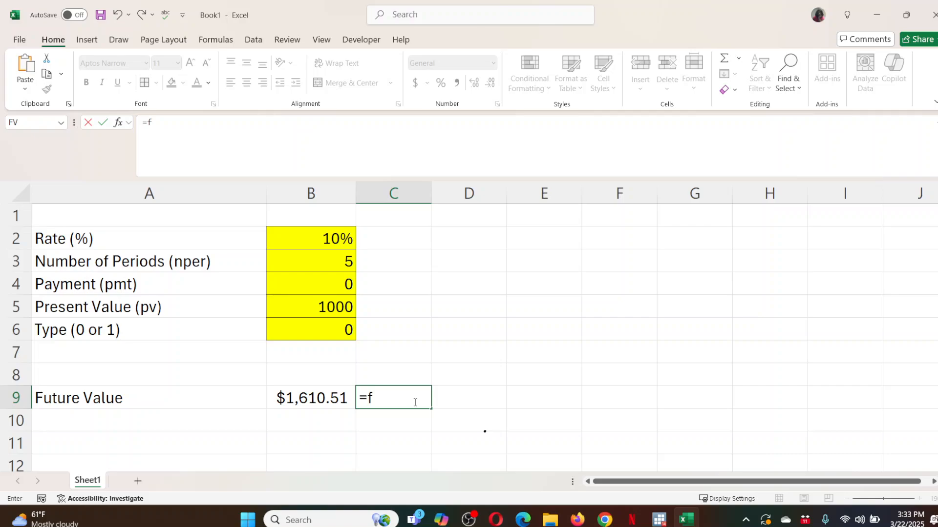
pyautogui.write('ormu')
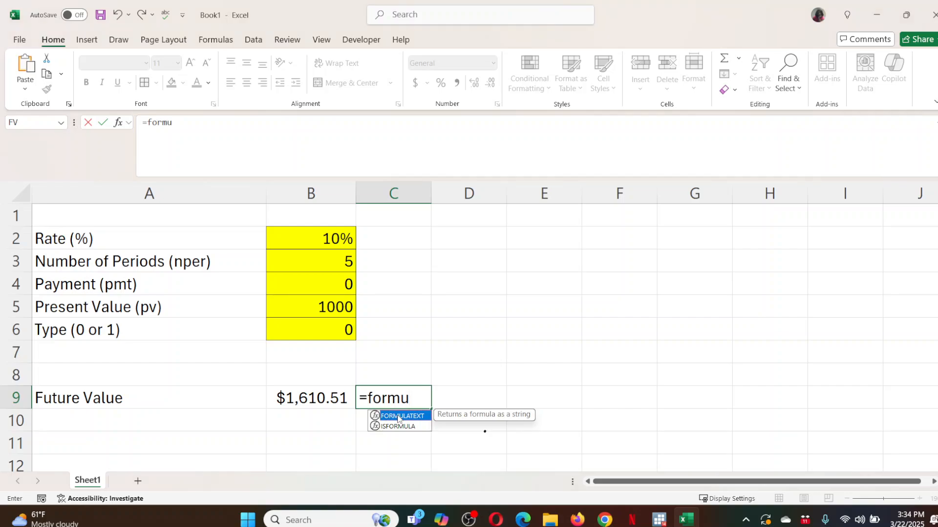
pyautogui.doubleClick(399, 417)
pyautogui.click(325, 402)
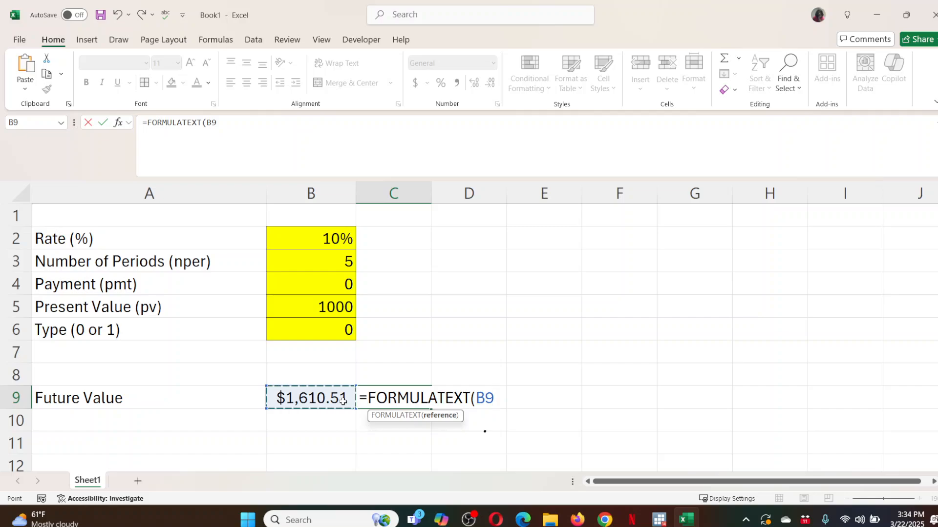
pyautogui.press('Return')
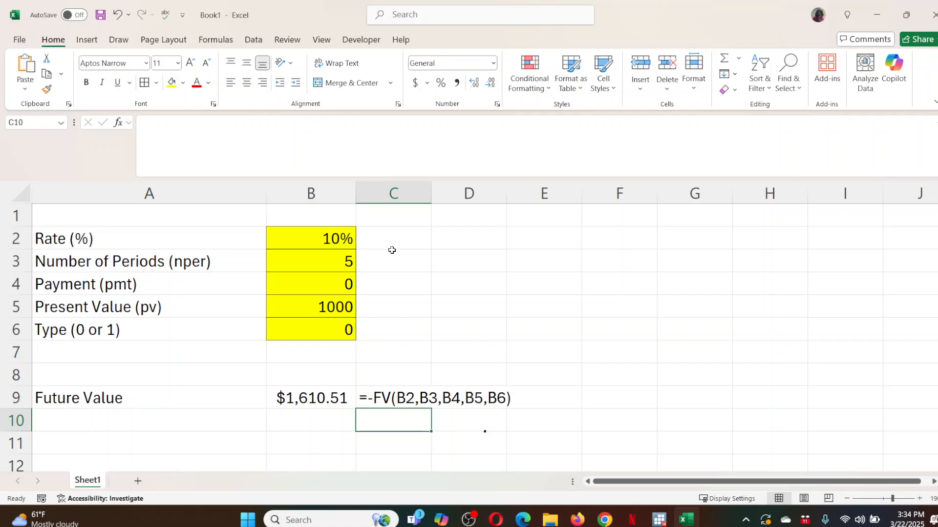
# - Format the formula text in C9 in a grey font colour, italic, with font size 10
pyautogui.click(374, 396)
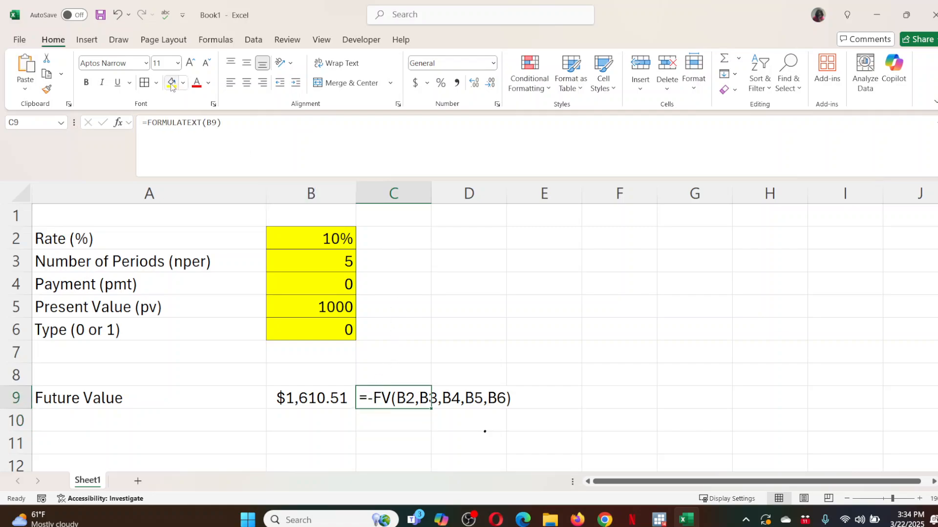
pyautogui.click(208, 83)
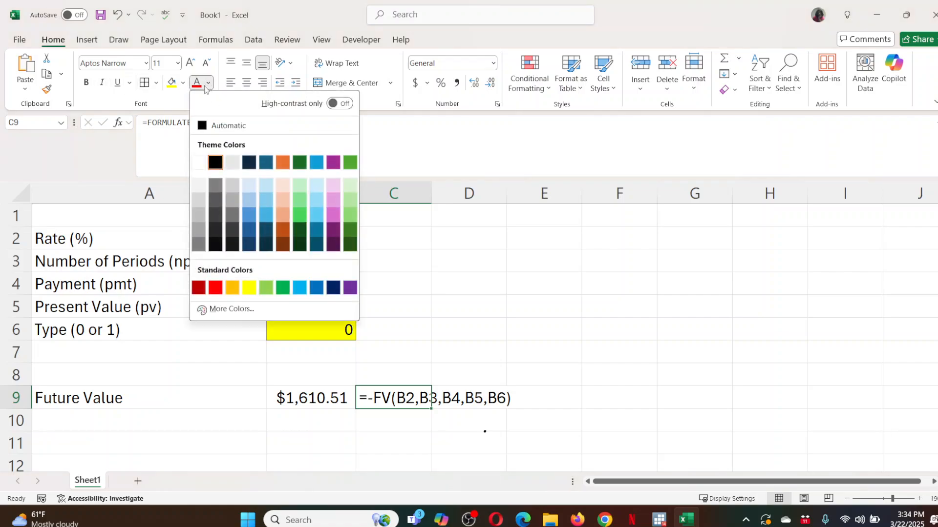
pyautogui.click(232, 215)
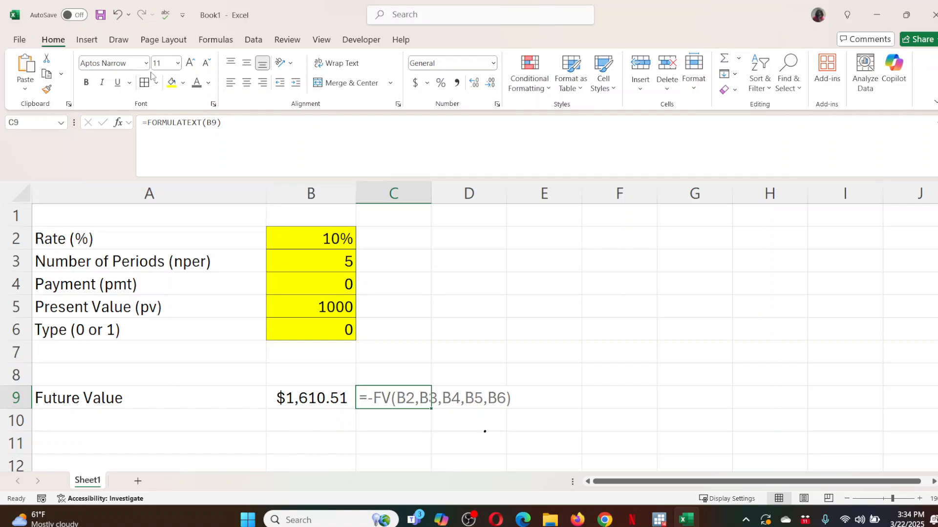
pyautogui.click(102, 86)
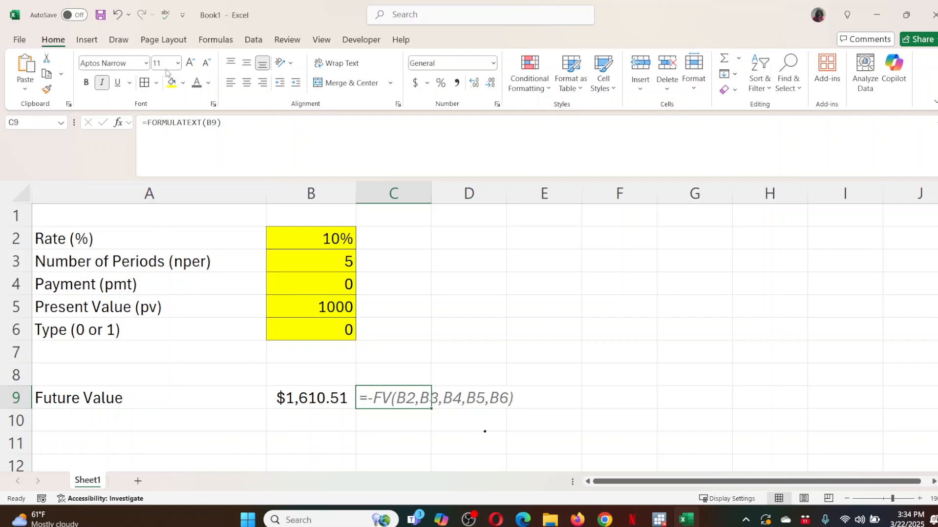
pyautogui.click(207, 64)
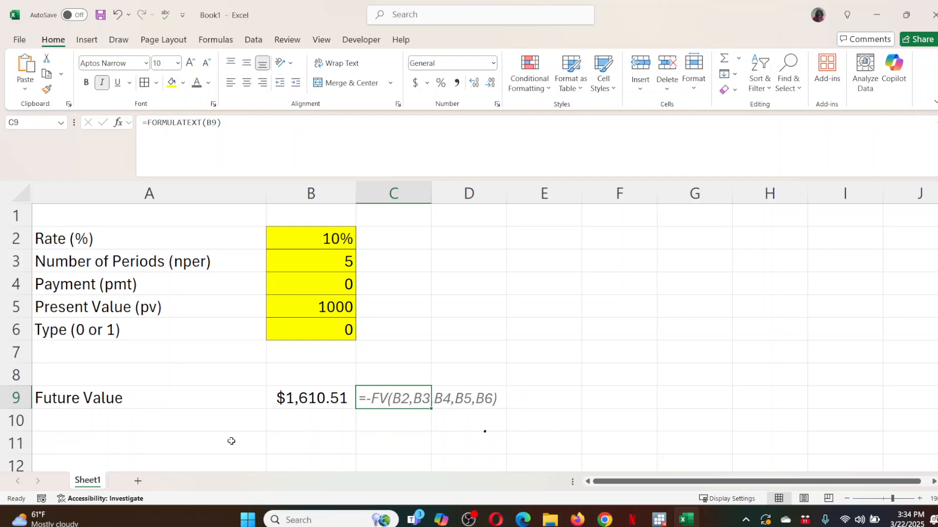
# - Fill the future value result cell B9 with the standard orange colour
pyautogui.click(285, 406)
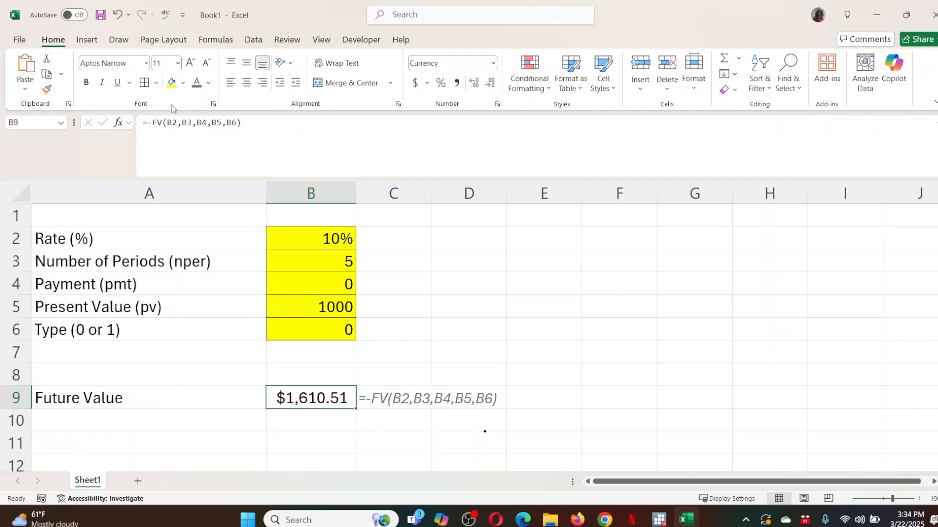
pyautogui.click(185, 84)
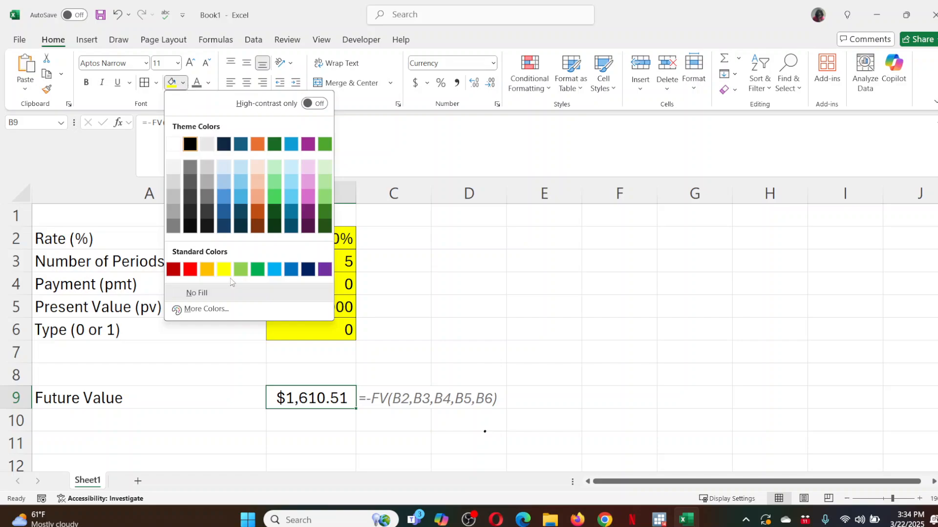
pyautogui.click(205, 269)
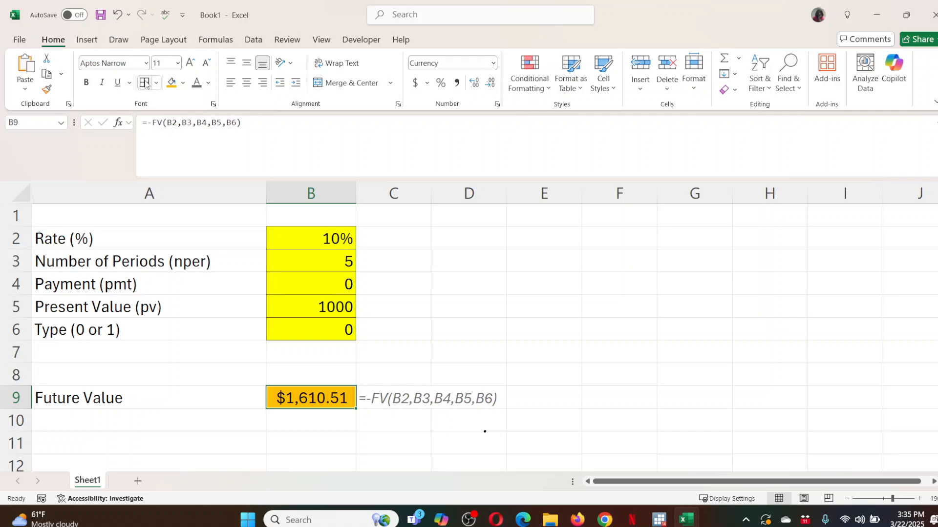
pyautogui.click(489, 360)
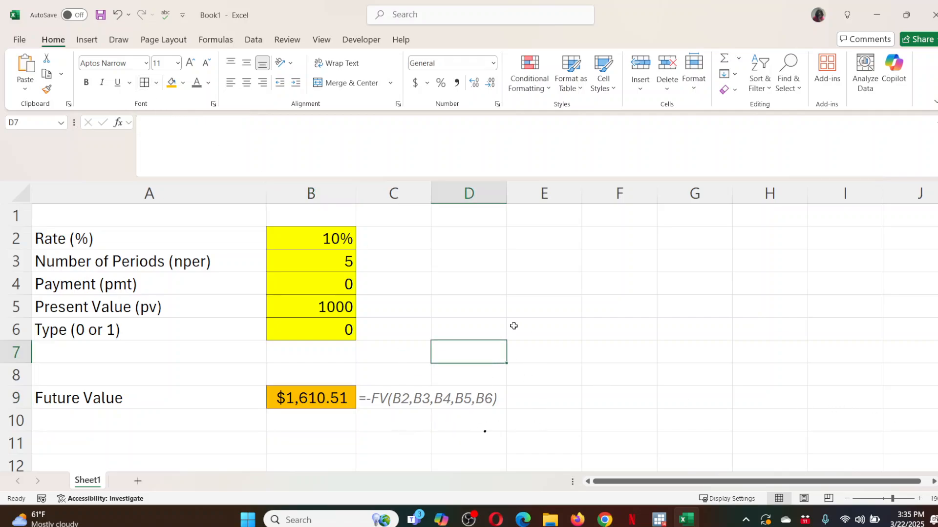
# - Insert an empty column before column A, ahead of the input labels
pyautogui.click(87, 193)
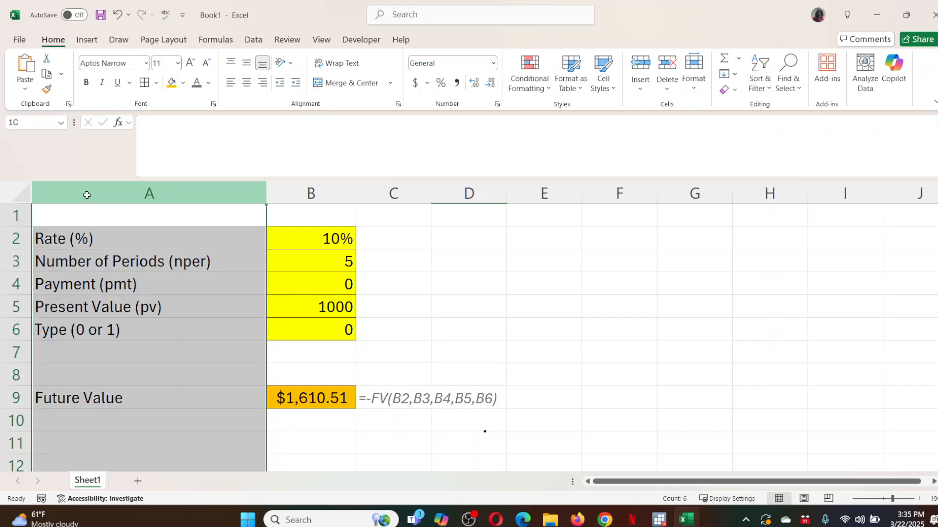
pyautogui.rightClick(86, 193)
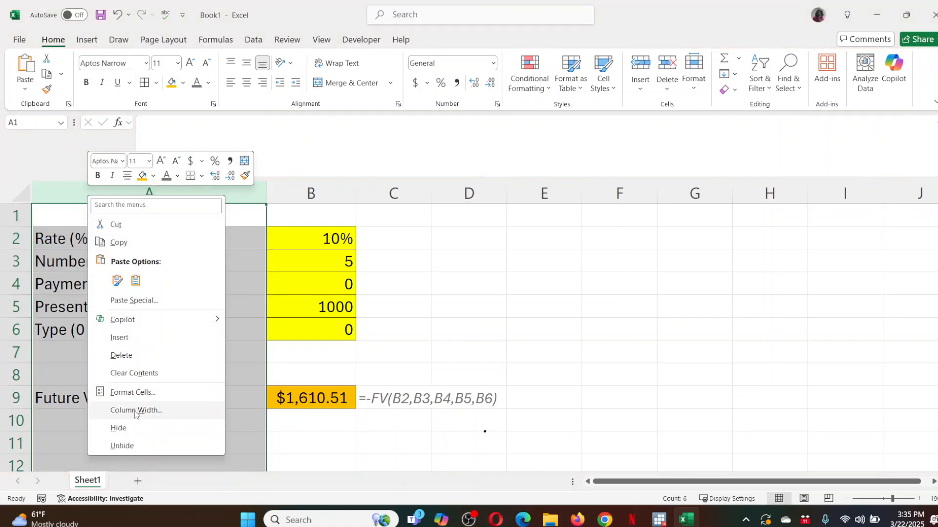
pyautogui.click(118, 342)
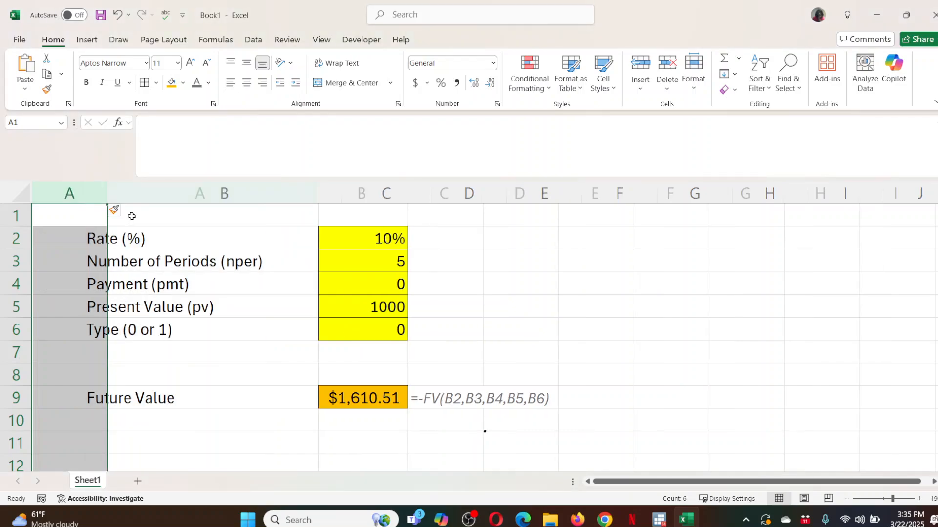
# - Merge and center B1:C1 above the inputs and enter the title Future Value Calculator
pyautogui.click(307, 219)
pyautogui.moveTo(307, 219); pyautogui.dragTo(410, 220)
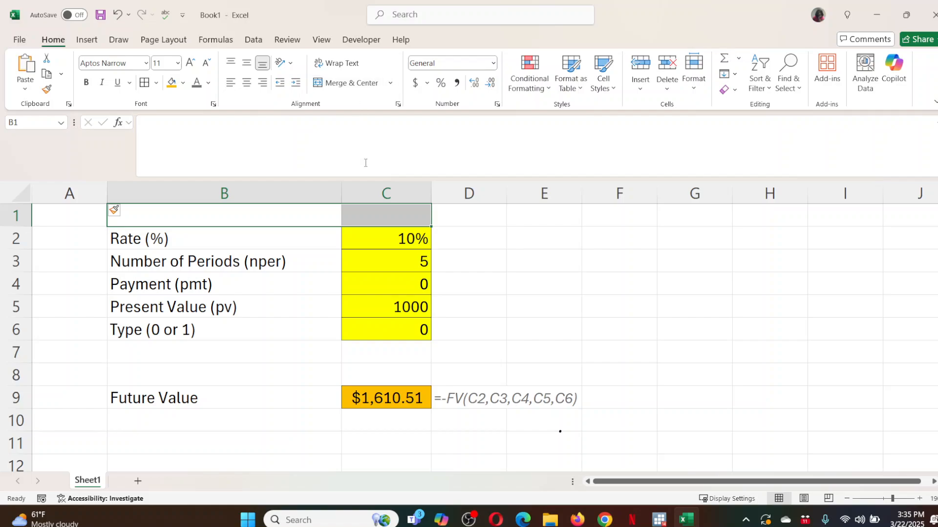
pyautogui.moveTo(203, 211); pyautogui.dragTo(369, 209)
pyautogui.click(348, 84)
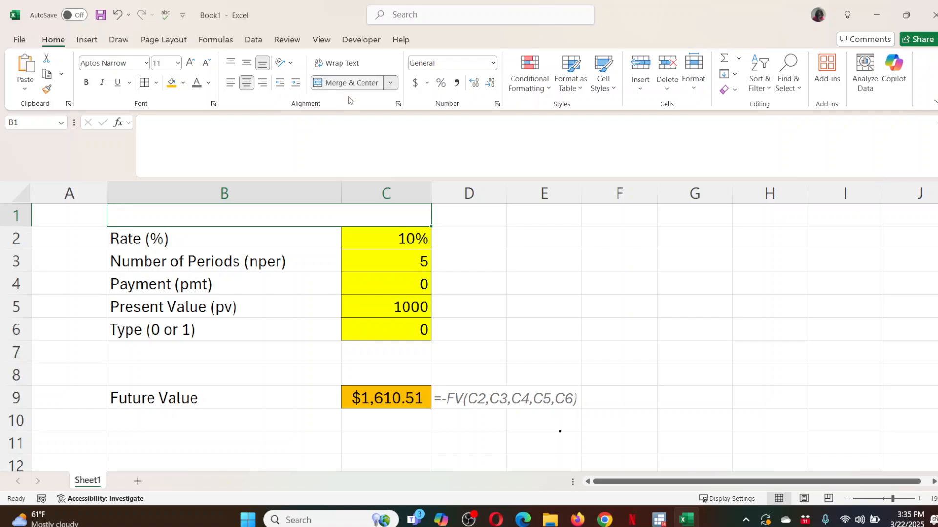
pyautogui.write('F')
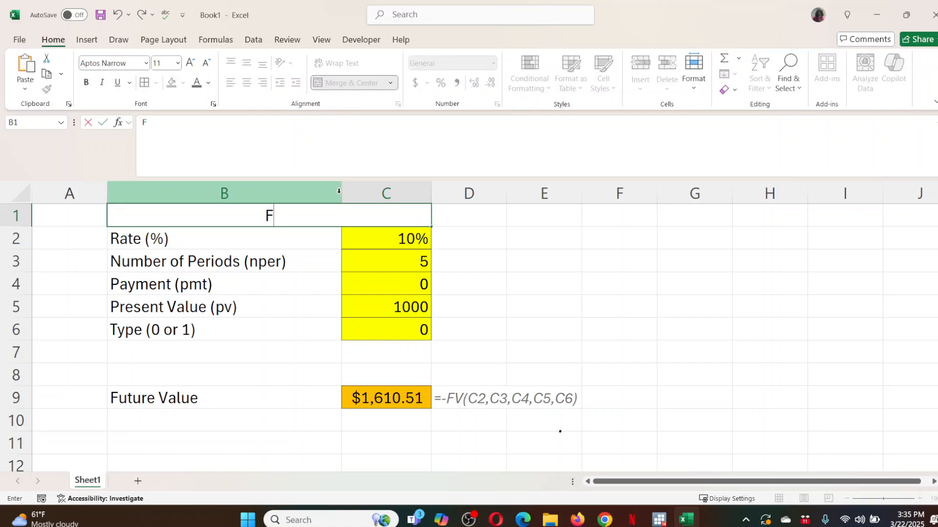
pyautogui.write('uture V')
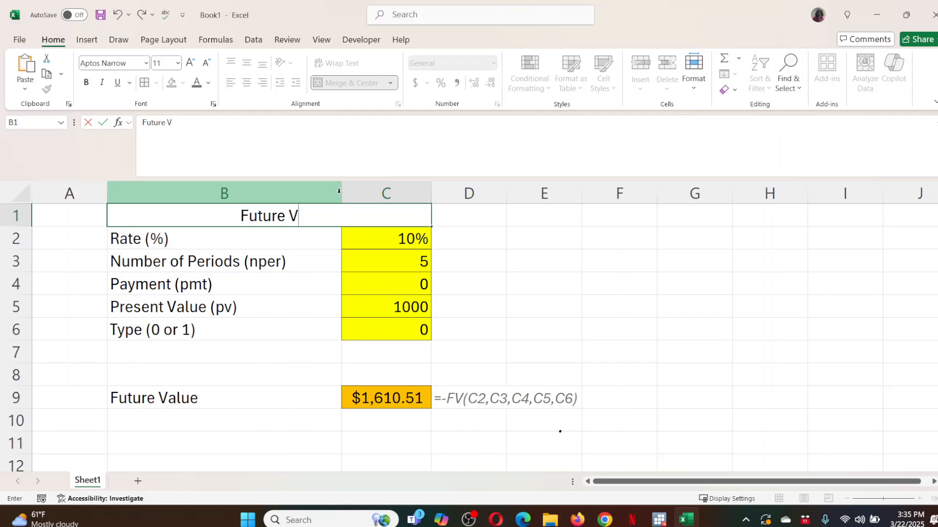
pyautogui.write('alue Ca')
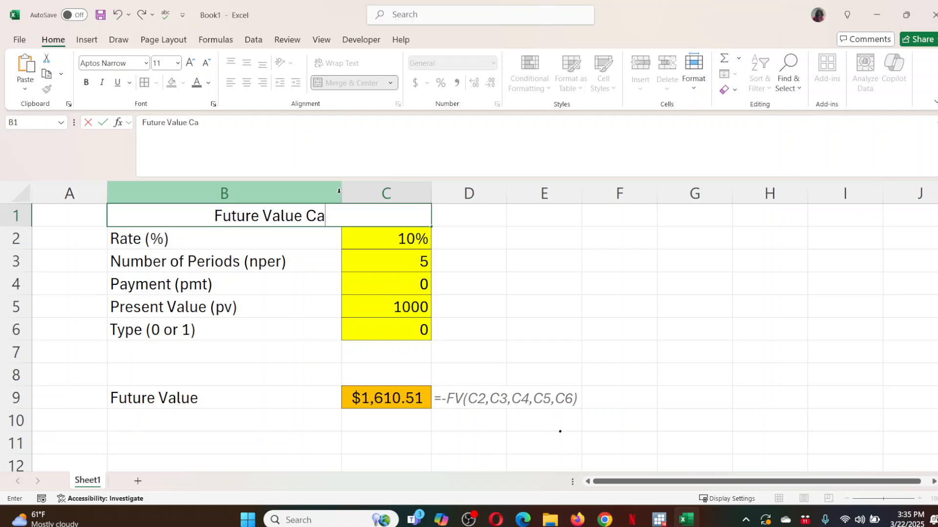
pyautogui.write('lculator')
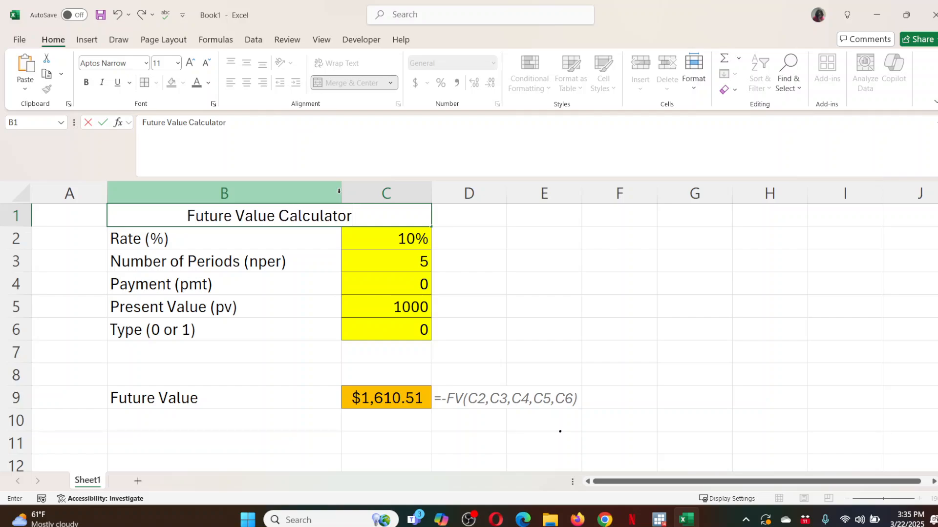
# - Fill the merged title cell Future Value Calculator with the standard light green colour
pyautogui.click(562, 326)
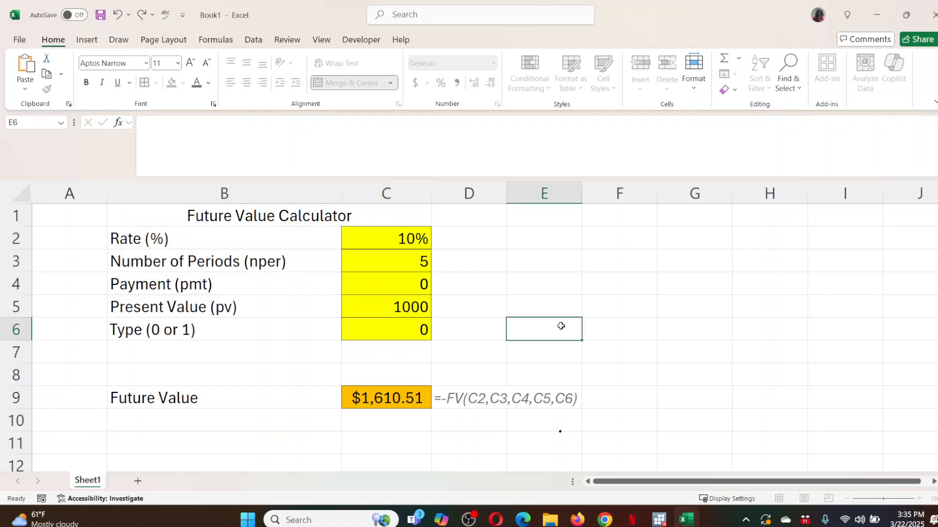
pyautogui.click(257, 217)
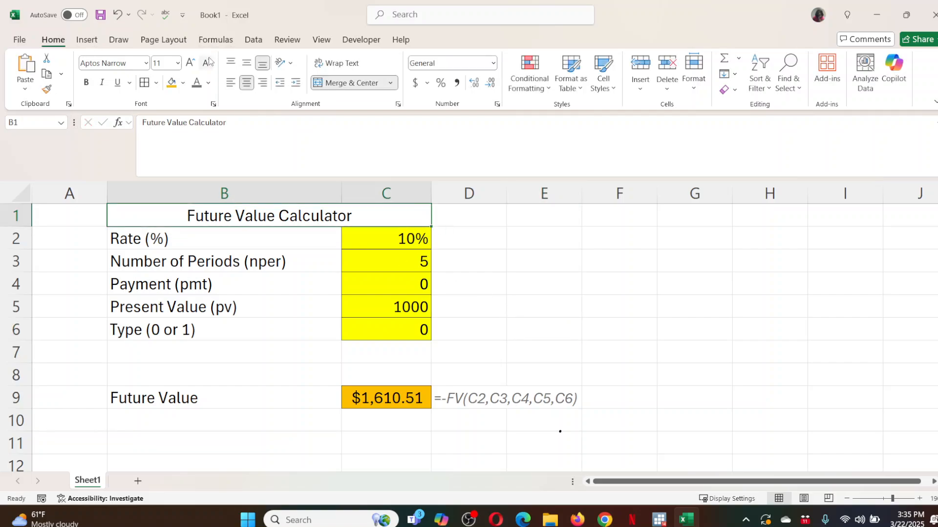
pyautogui.click(208, 85)
pyautogui.click(185, 85)
pyautogui.click(184, 86)
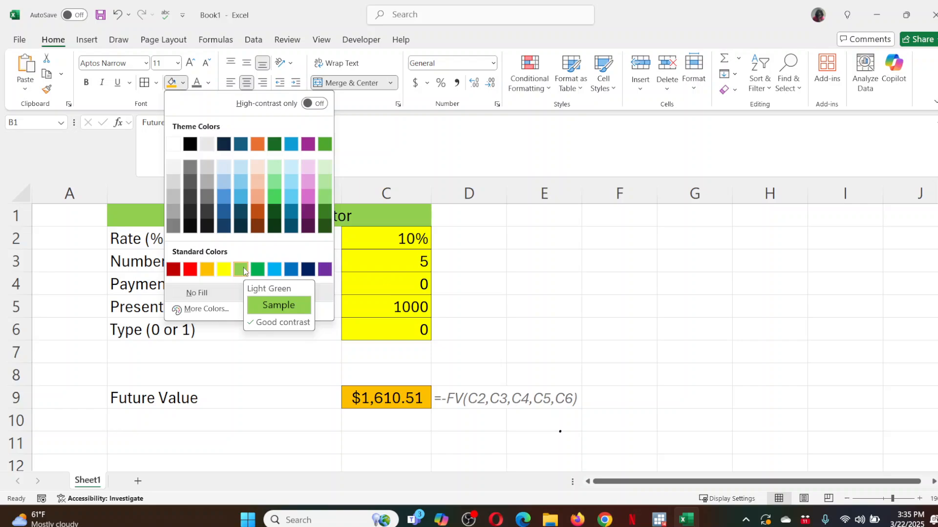
pyautogui.click(242, 270)
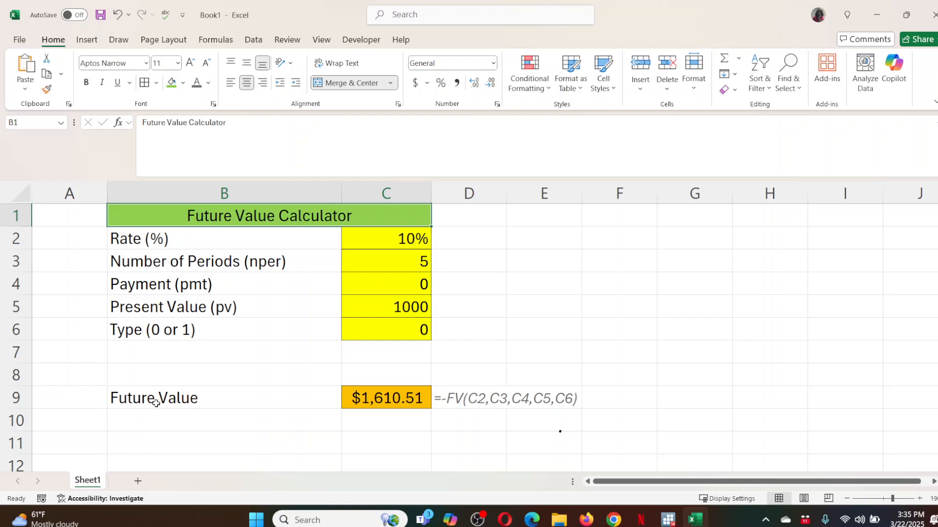
# - Enter a closing curly brace in D2:D6 as one merged and centered cell, and narrow column D around it
pyautogui.moveTo(151, 381); pyautogui.dragTo(391, 370)
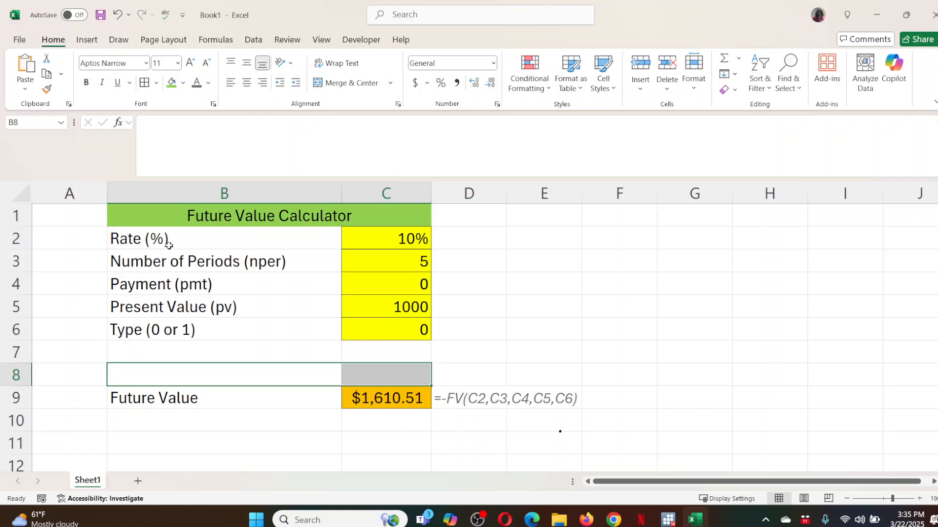
pyautogui.click(168, 245)
pyautogui.click(470, 242)
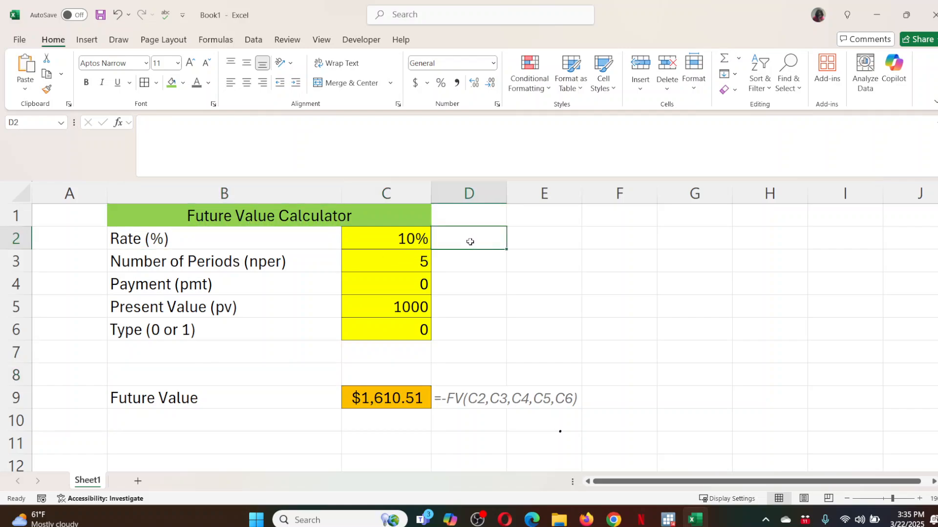
pyautogui.moveTo(470, 242); pyautogui.dragTo(466, 332)
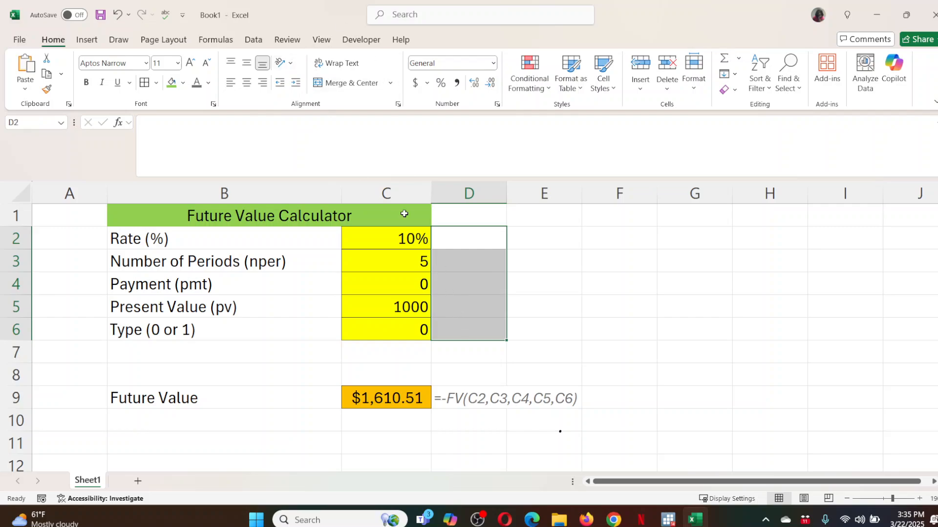
pyautogui.click(345, 83)
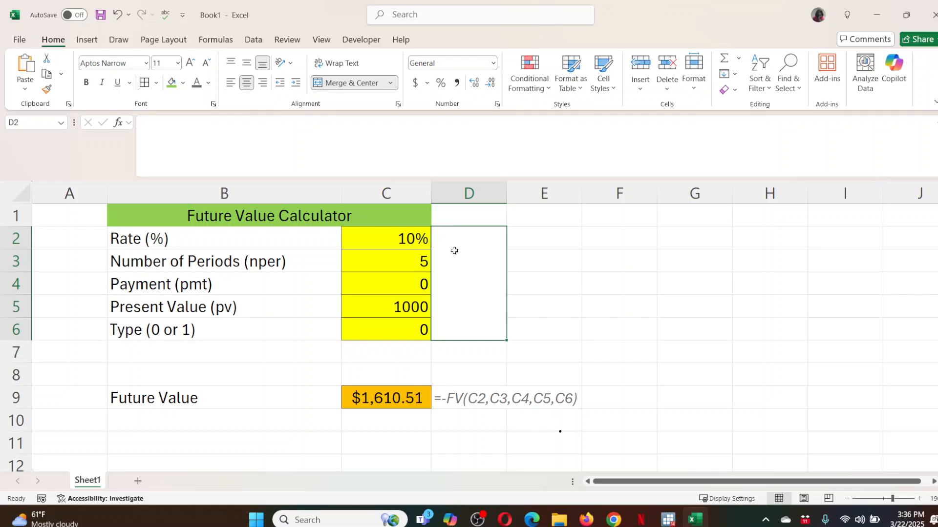
pyautogui.write('}')
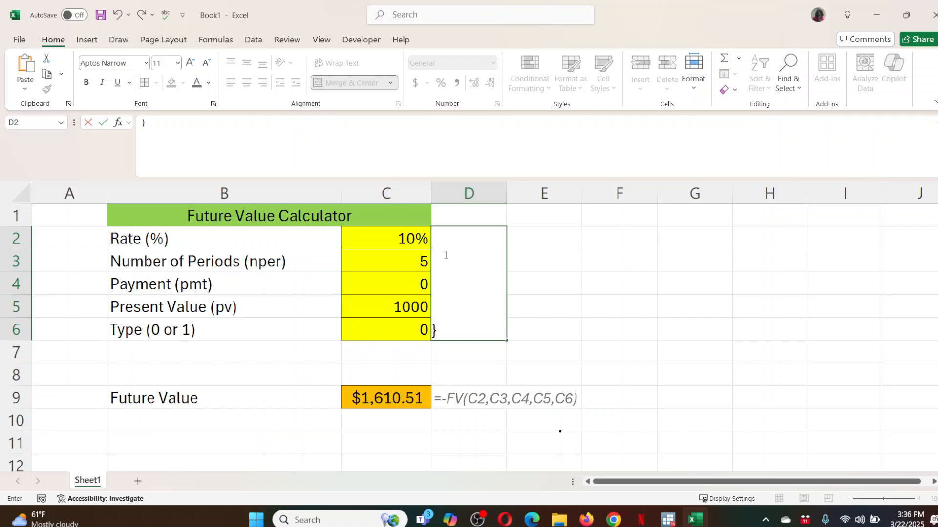
pyautogui.click(704, 294)
pyautogui.click(454, 330)
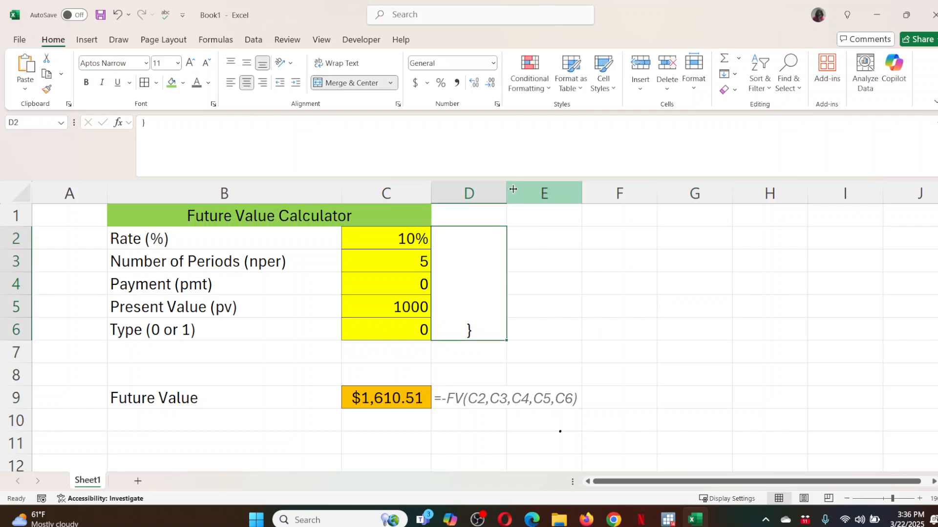
pyautogui.moveTo(507, 192); pyautogui.dragTo(448, 198)
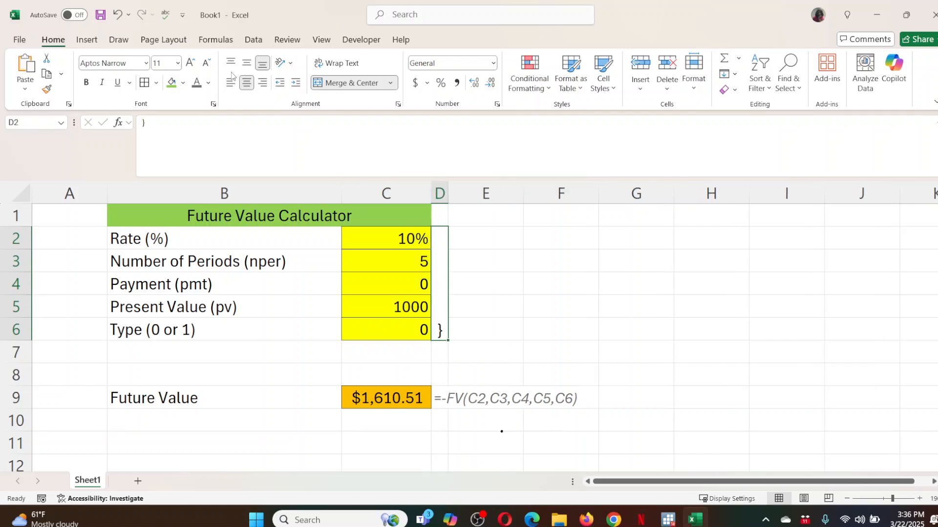
# - Middle-align the brace beside the input values and enlarge its font size to 72
pyautogui.click(247, 63)
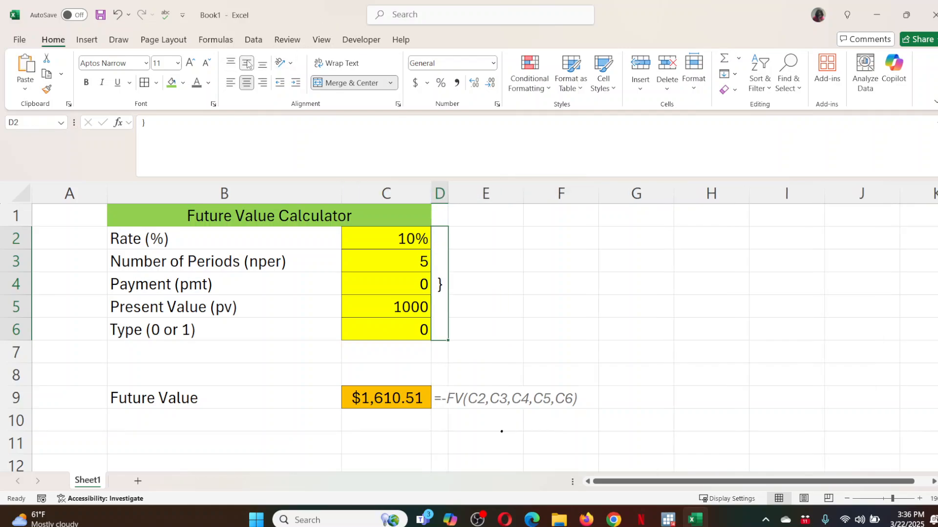
pyautogui.click(191, 63)
pyautogui.click(191, 63)
pyautogui.click(191, 63)
pyautogui.click(191, 63)
pyautogui.click(191, 63)
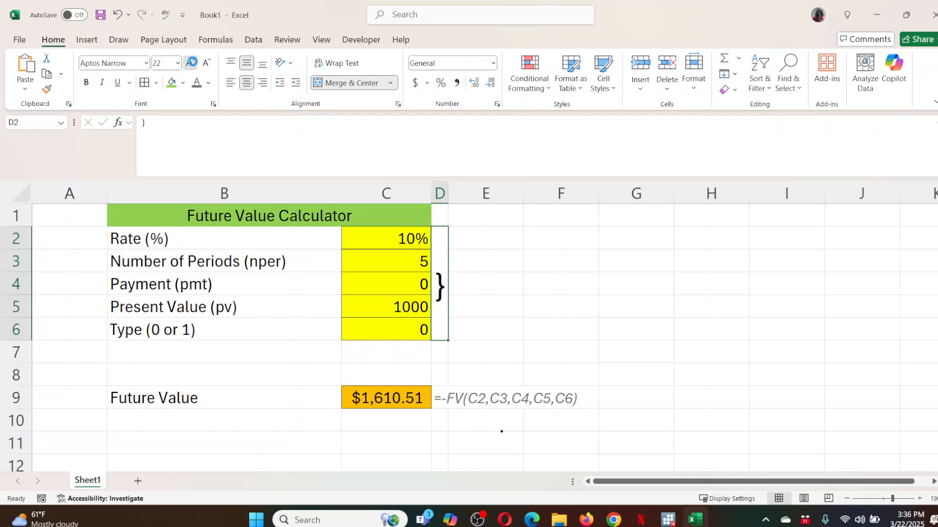
pyautogui.click(191, 63)
pyautogui.click(191, 63)
pyautogui.click(191, 63)
pyautogui.click(192, 63)
pyautogui.click(192, 63)
pyautogui.click(192, 63)
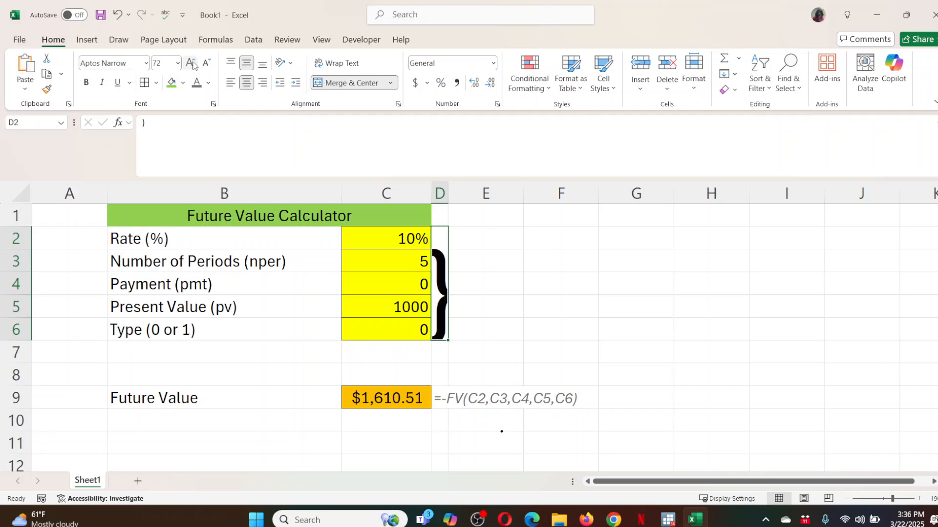
# - Widen column D so the large brace fits, and bottom-align the brace in its merged cell
pyautogui.moveTo(447, 195); pyautogui.dragTo(476, 197)
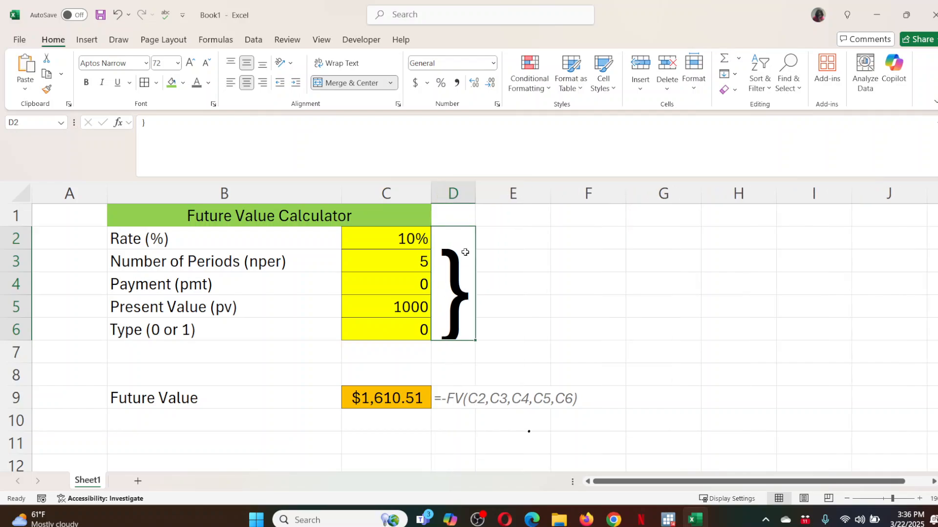
pyautogui.click(233, 65)
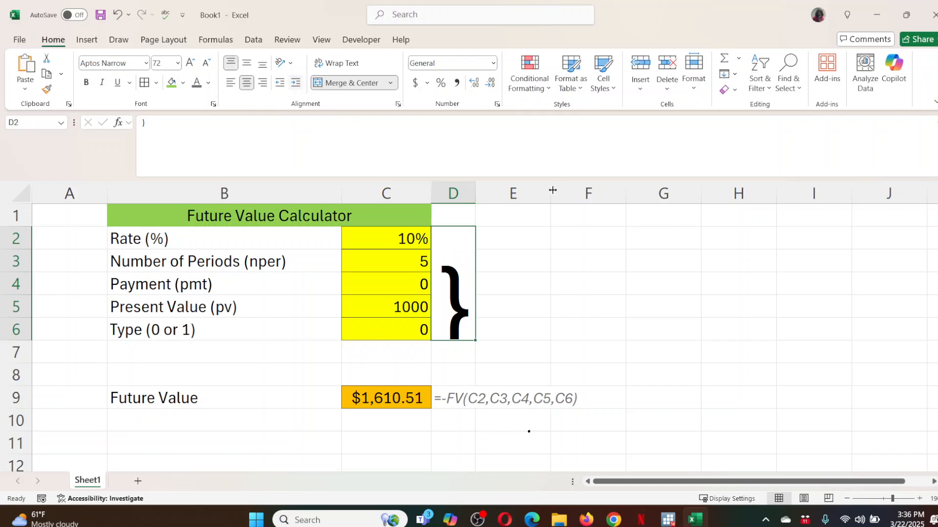
pyautogui.click(234, 64)
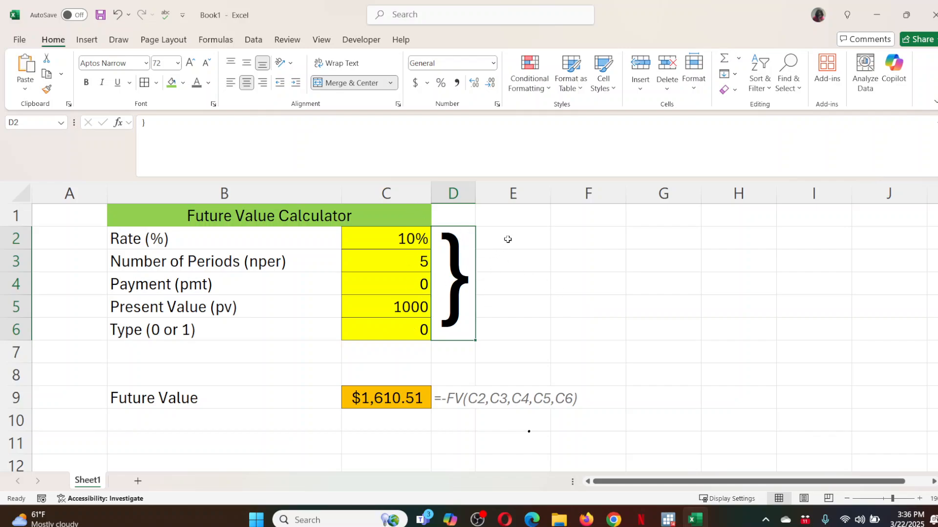
# - Merge and center E2:E6 beside the brace and enter the label Input Cells
pyautogui.moveTo(506, 239); pyautogui.dragTo(513, 328)
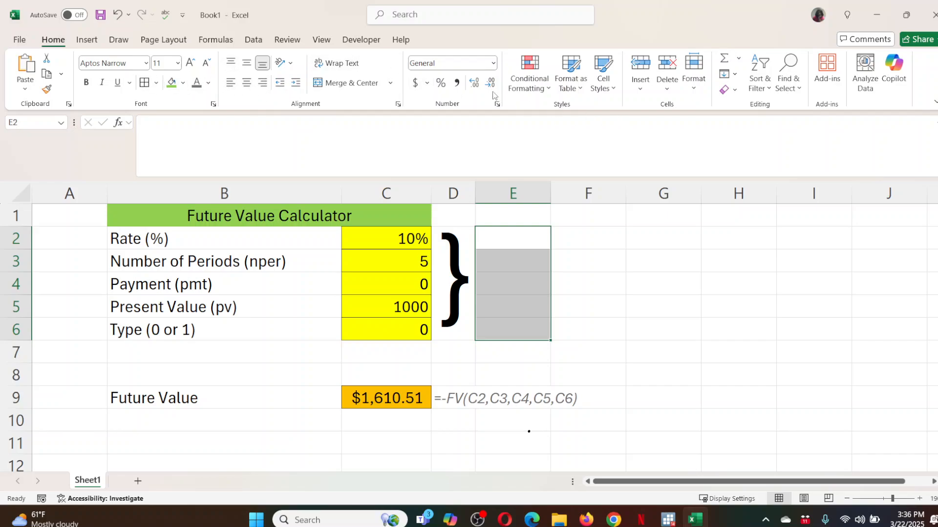
pyautogui.click(348, 83)
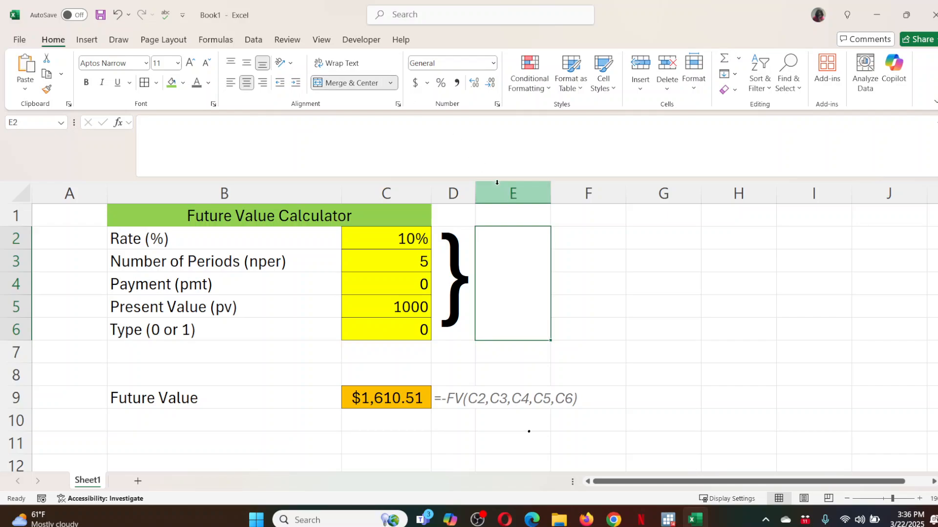
pyautogui.write('In')
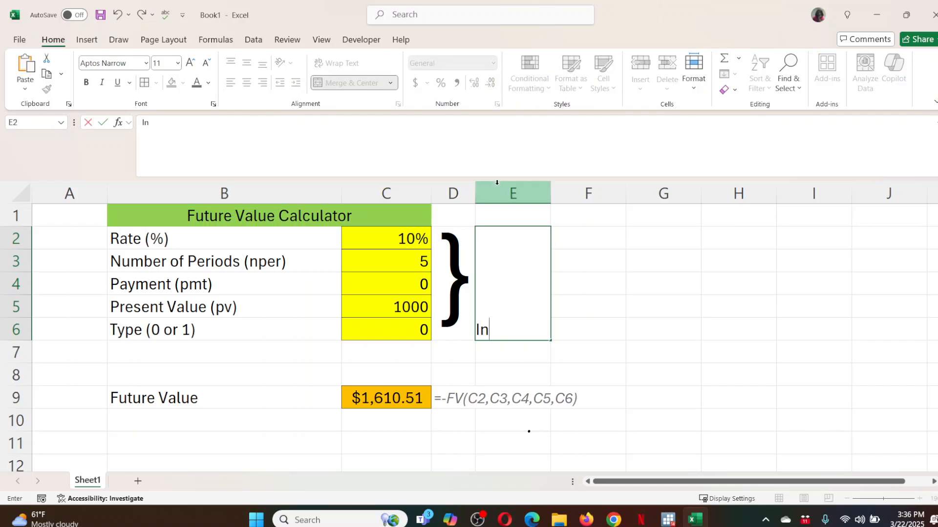
pyautogui.write('put Cells')
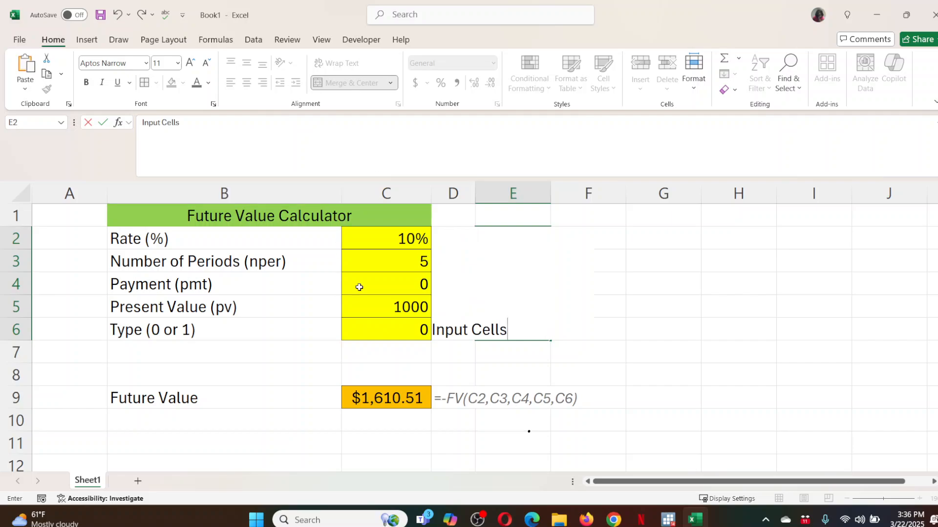
pyautogui.click(637, 348)
pyautogui.click(517, 268)
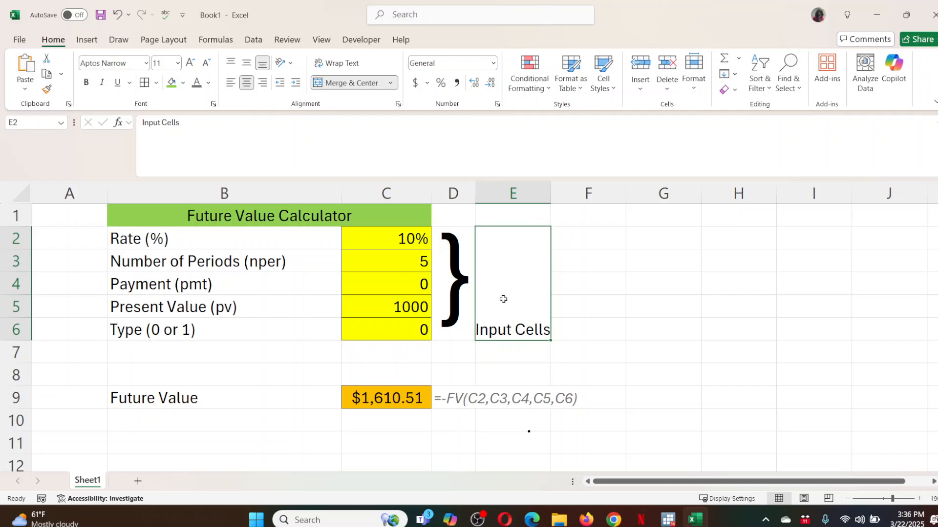
# - Rotate the Input Cells label's text down with middle alignment, and narrow column E around it
pyautogui.click(293, 63)
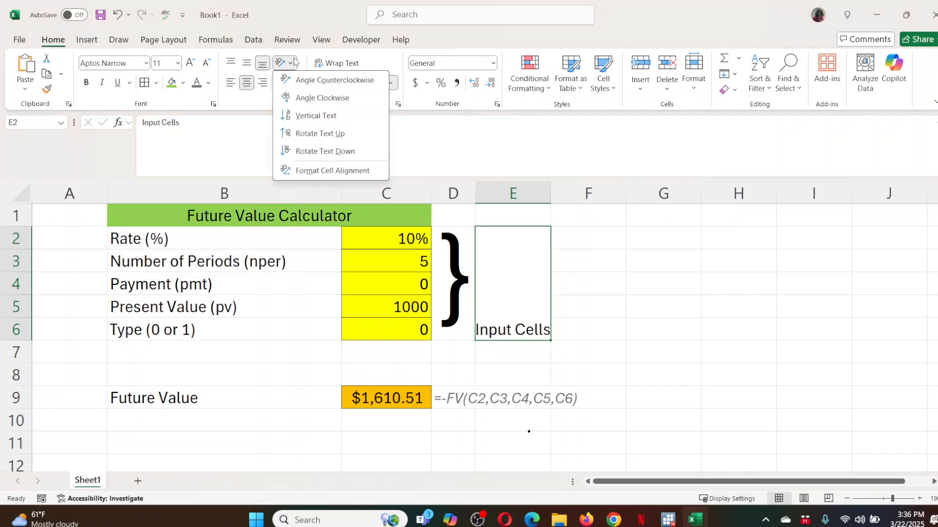
pyautogui.click(314, 151)
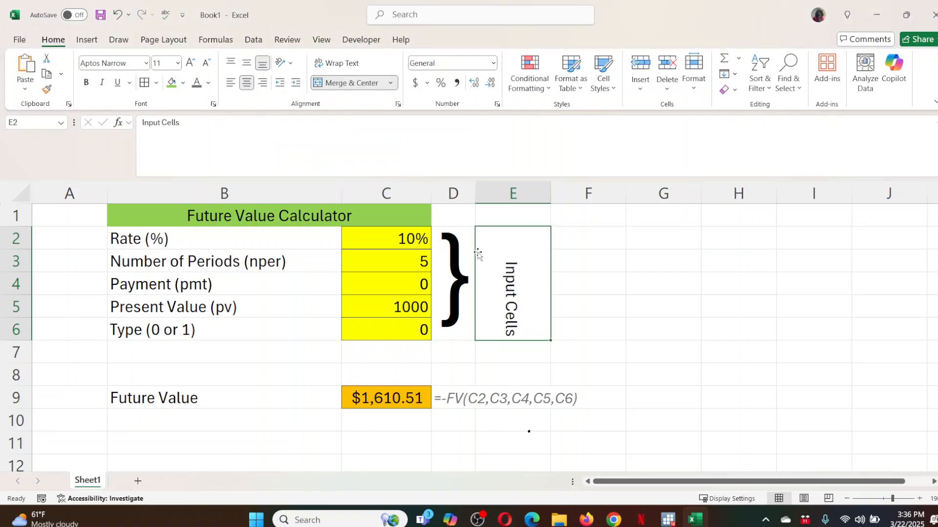
pyautogui.click(246, 65)
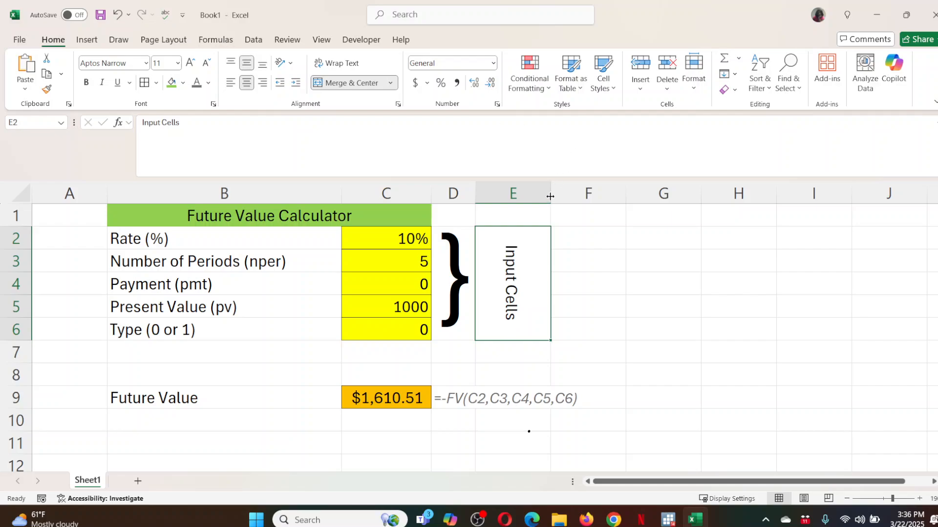
pyautogui.moveTo(550, 196); pyautogui.dragTo(507, 197)
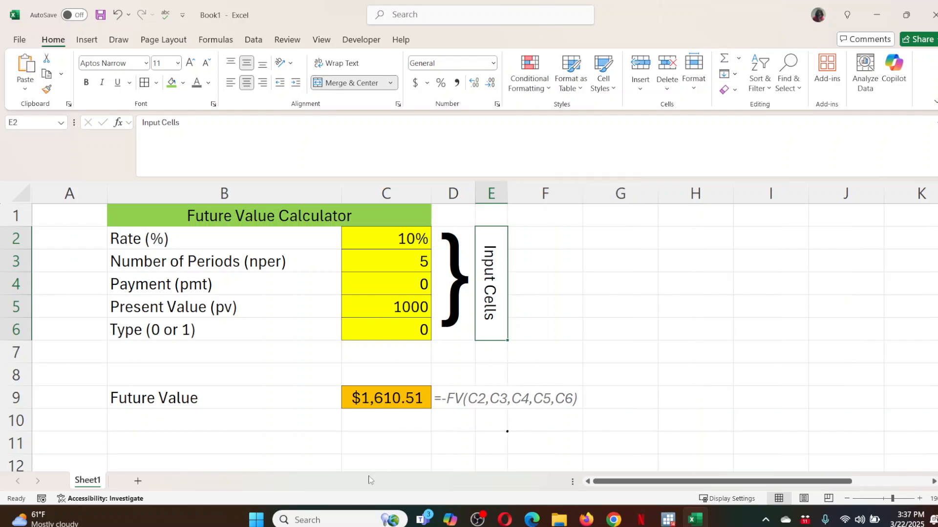
# - Merge and center B8:C8 above the Future Value row and enter the heading Output/Calculations
pyautogui.click(237, 382)
pyautogui.moveTo(237, 382); pyautogui.dragTo(358, 383)
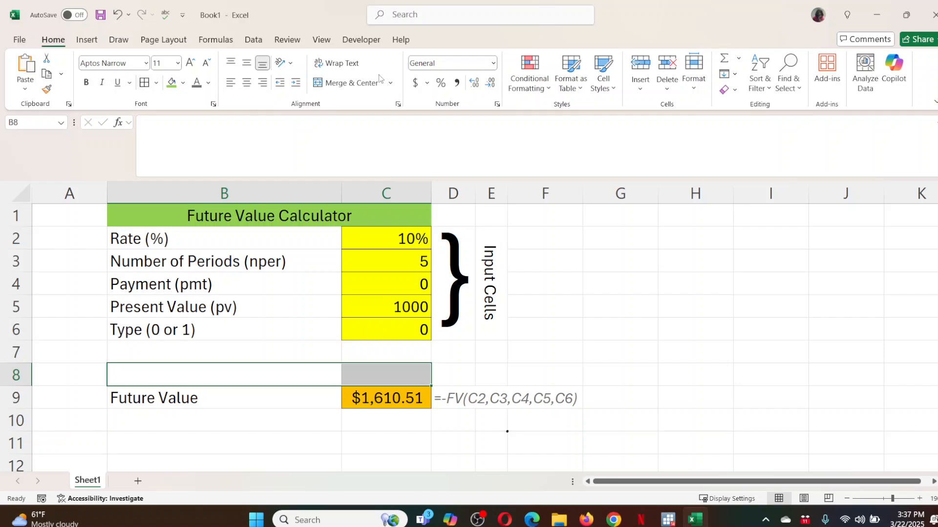
pyautogui.click(348, 84)
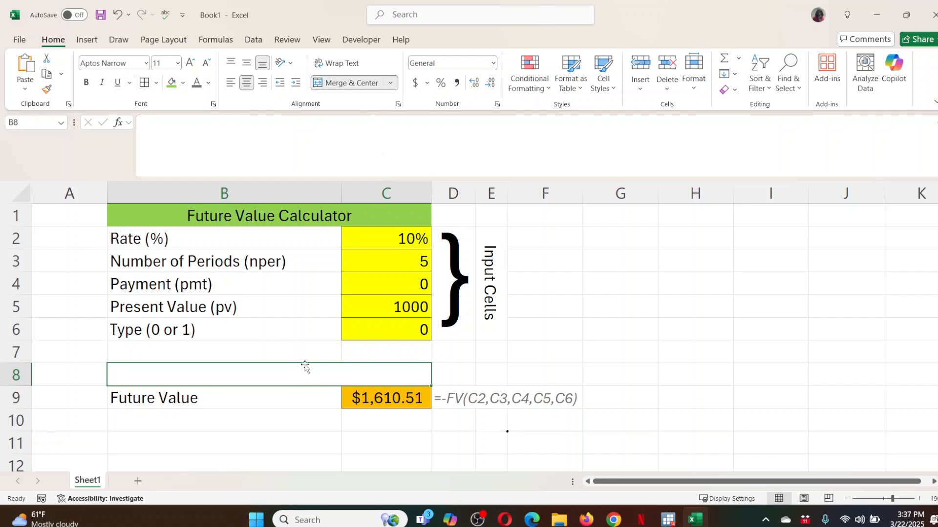
pyautogui.write('Outp')
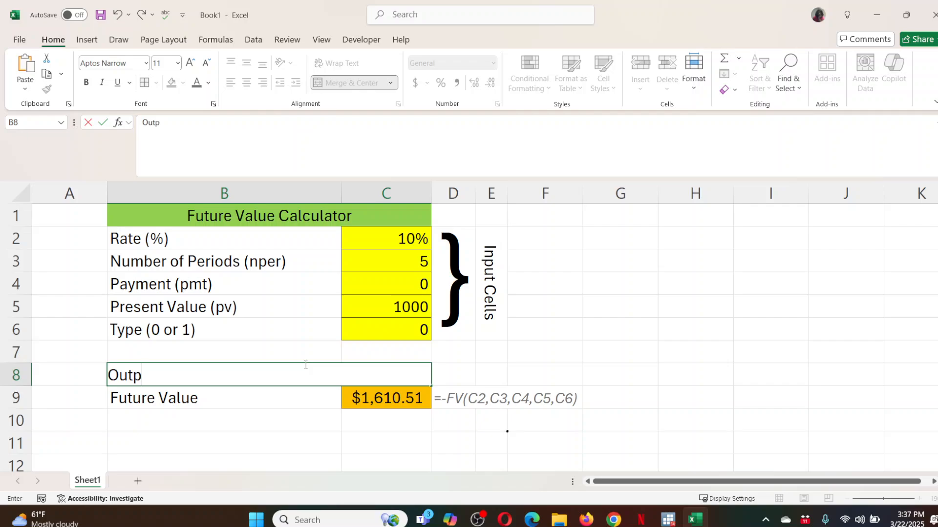
pyautogui.write('ut Cells')
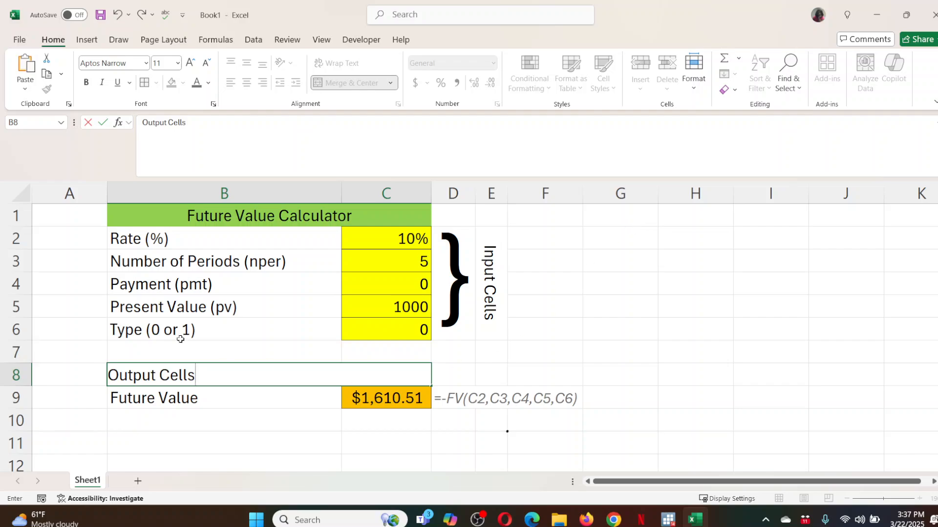
pyautogui.press('BackSpace')
pyautogui.press('BackSpace')
pyautogui.press('BackSpace')
pyautogui.press('BackSpace')
pyautogui.press('BackSpace')
pyautogui.press('BackSpace')
pyautogui.write('/Ca')
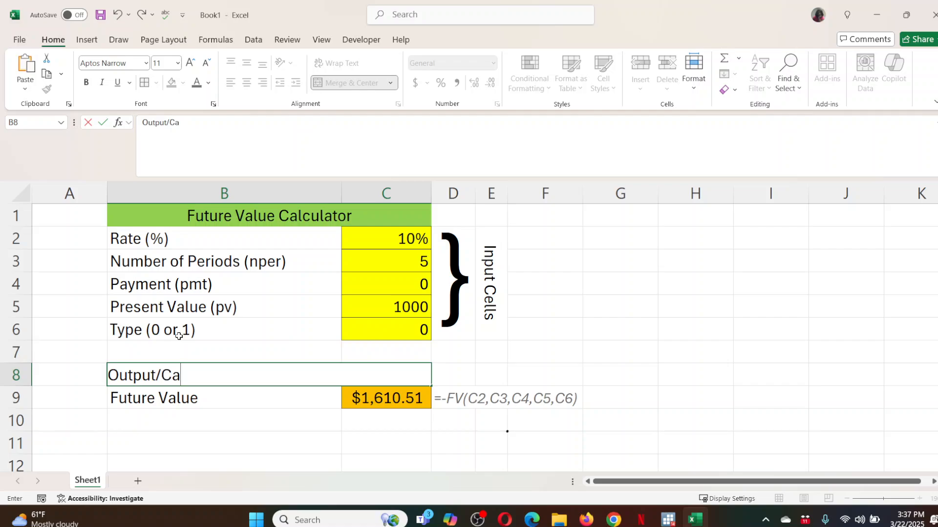
pyautogui.write('lculations')
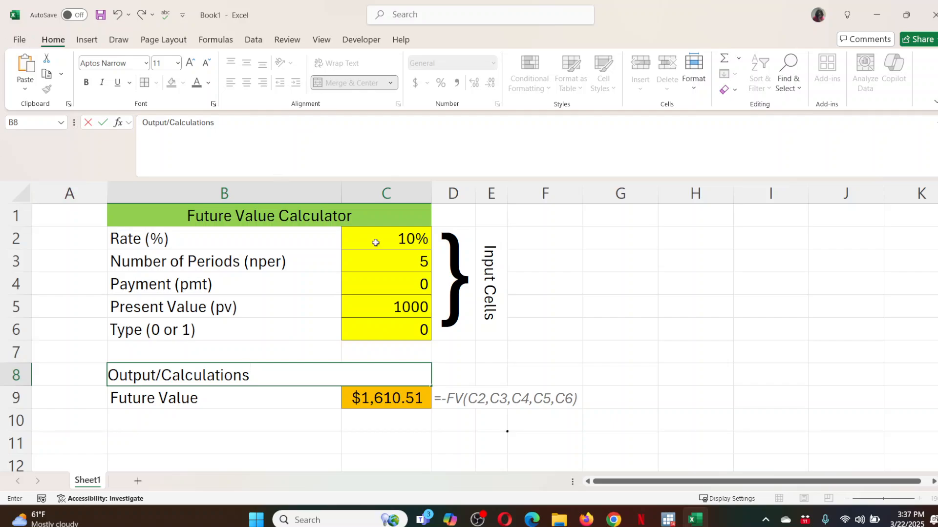
pyautogui.click(750, 324)
# - Fill the merged Output/Calculations heading with the custom colour #D3D783
pyautogui.click(335, 375)
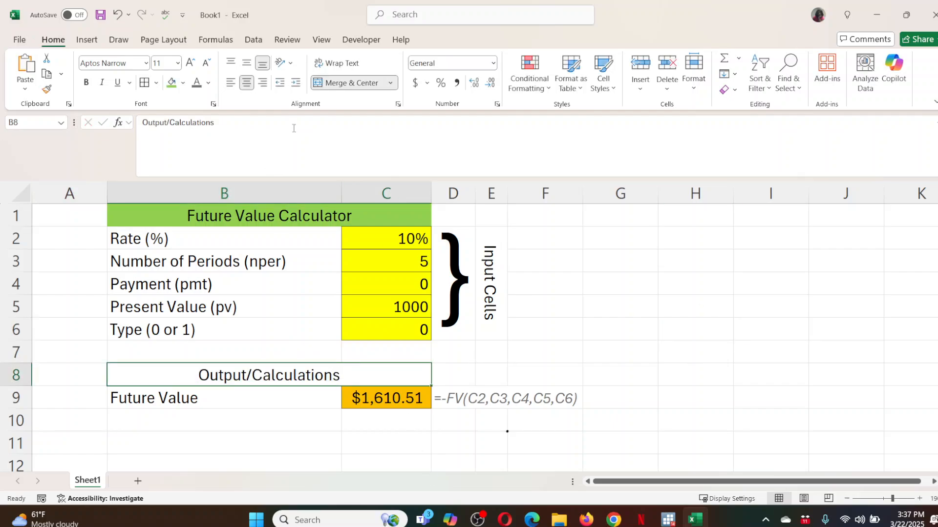
pyautogui.click(183, 83)
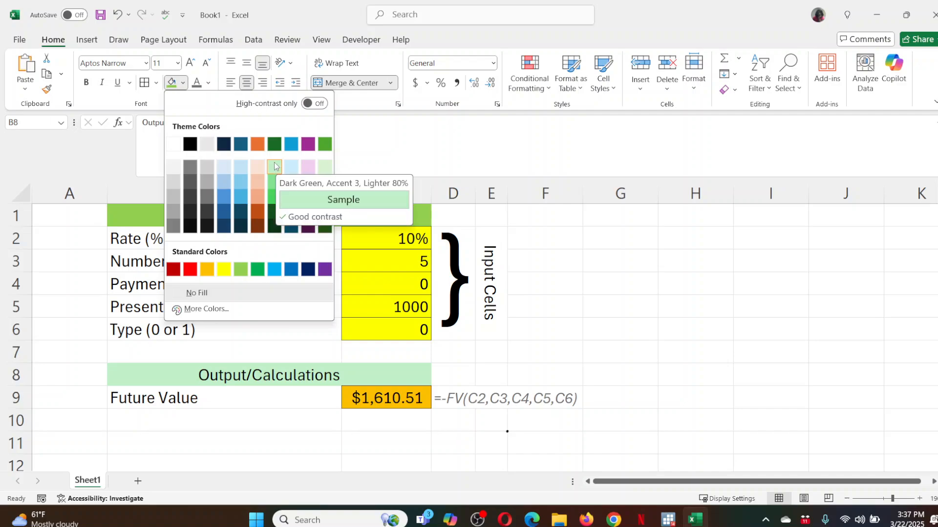
pyautogui.click(204, 309)
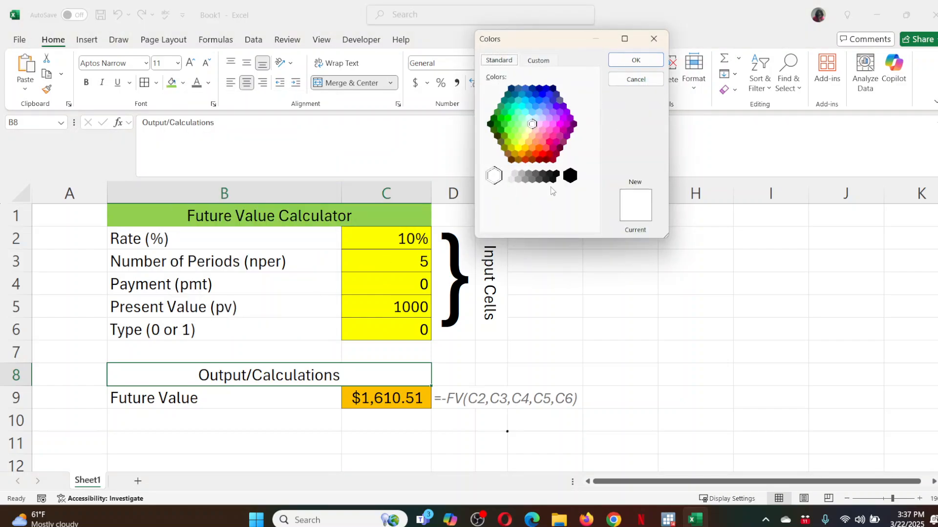
pyautogui.click(537, 60)
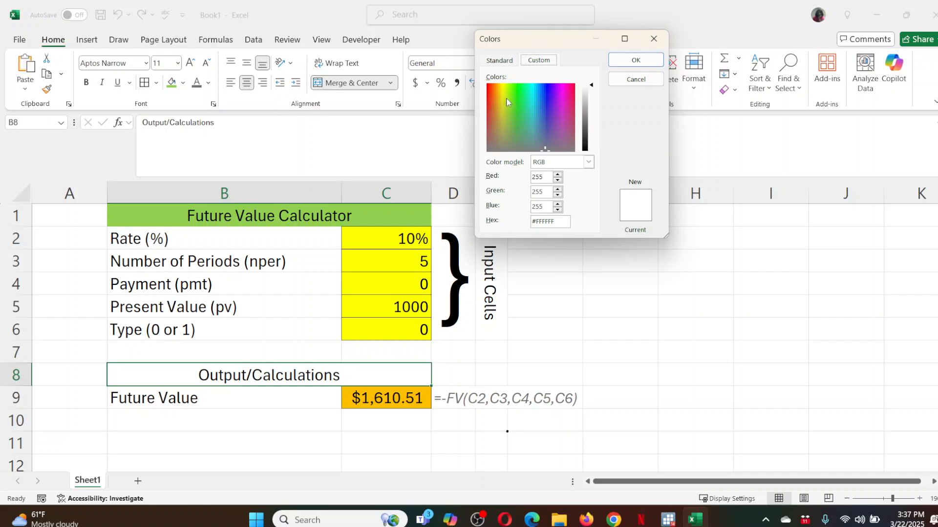
pyautogui.click(512, 88)
pyautogui.click(514, 105)
pyautogui.click(585, 107)
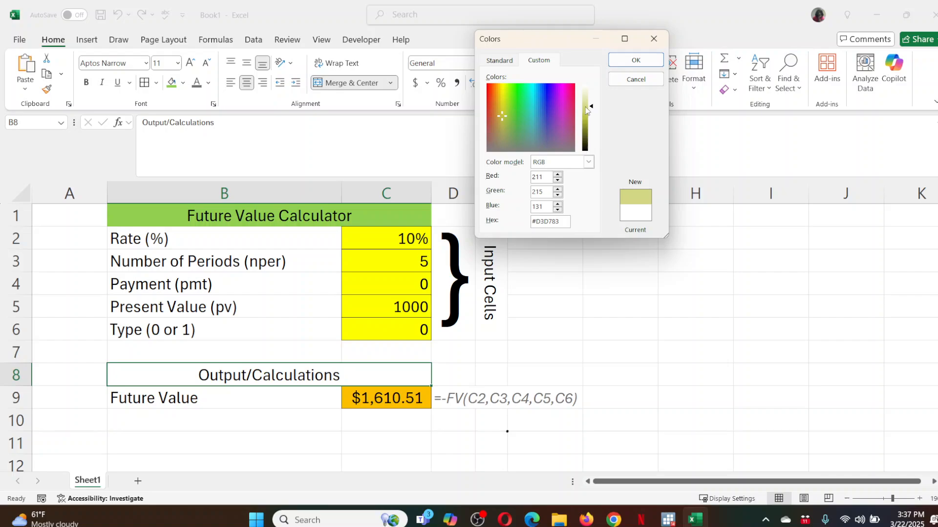
pyautogui.click(636, 60)
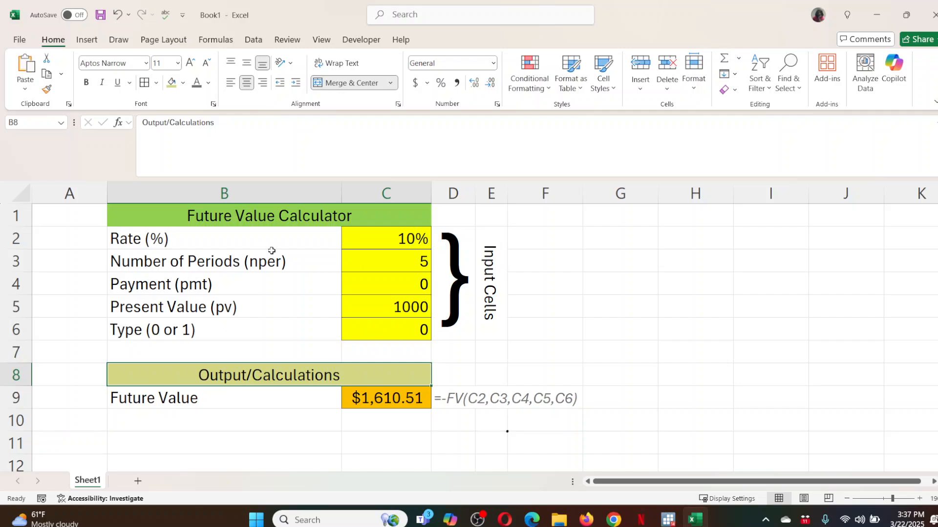
pyautogui.click(685, 305)
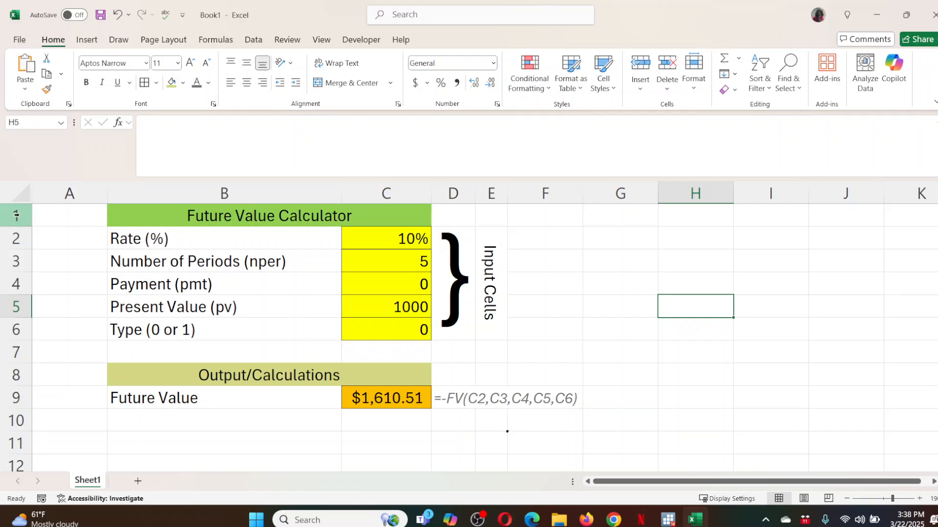
# - Insert a blank row above the Future Value Calculator title row
pyautogui.click(15, 216)
pyautogui.rightClick(18, 219)
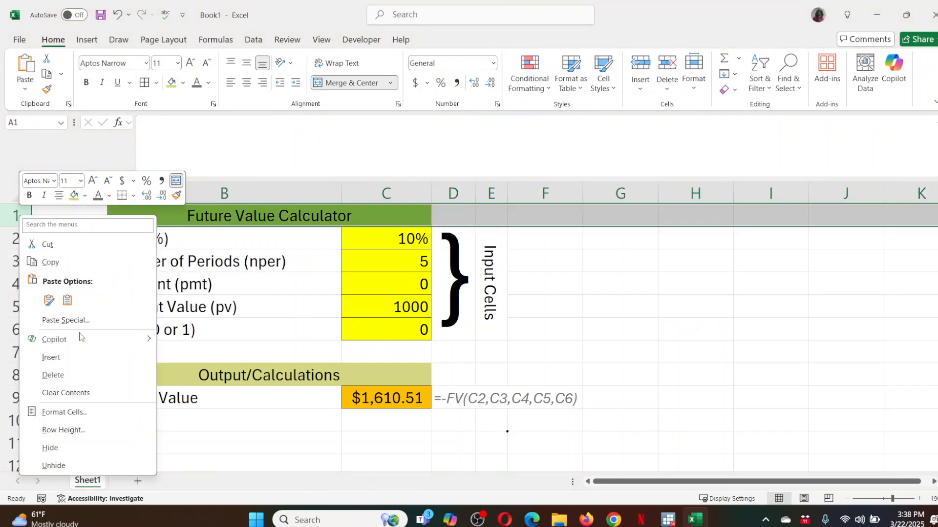
pyautogui.click(73, 361)
# - Apply thick outside borders around the calculator block B2:F13
pyautogui.moveTo(160, 238); pyautogui.dragTo(580, 399)
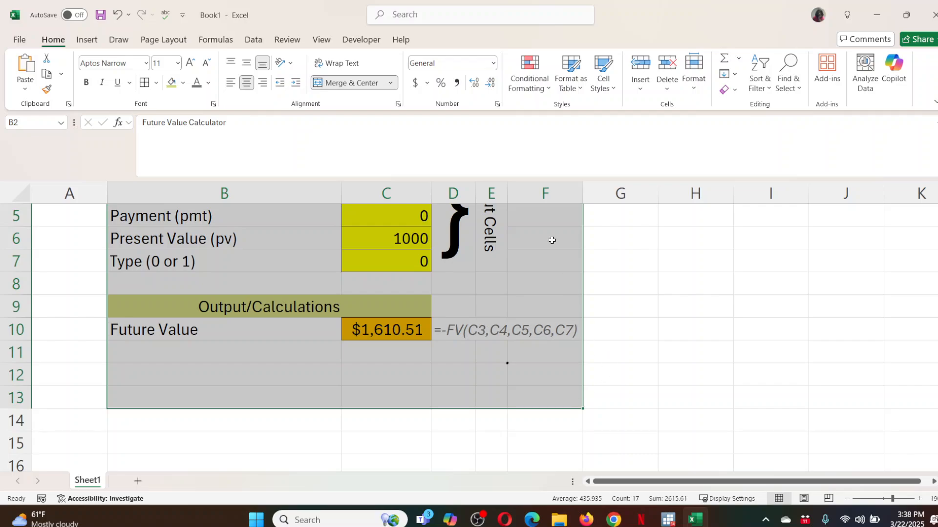
pyautogui.click(157, 82)
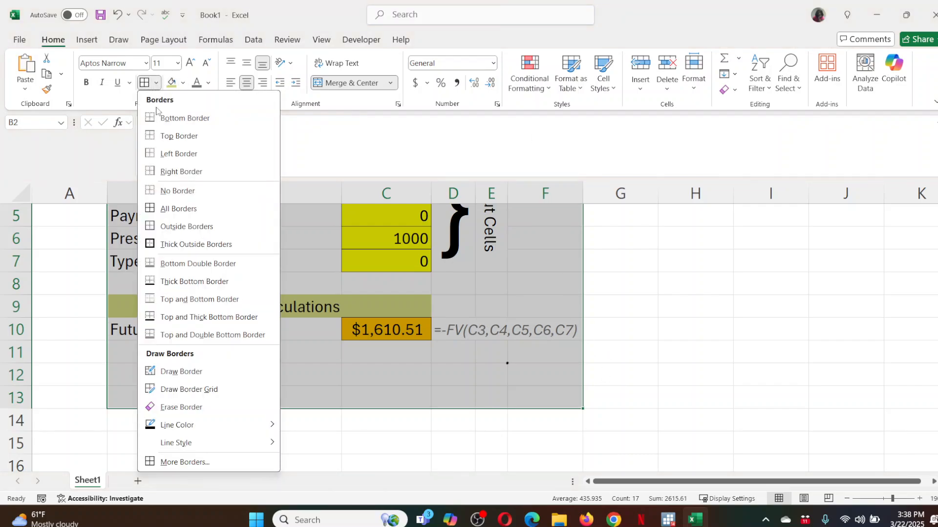
pyautogui.click(190, 245)
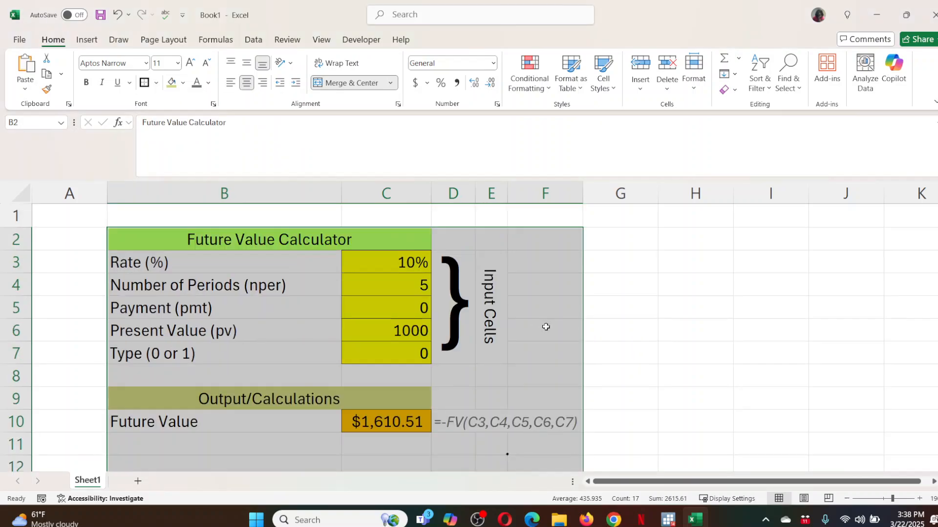
pyautogui.click(689, 337)
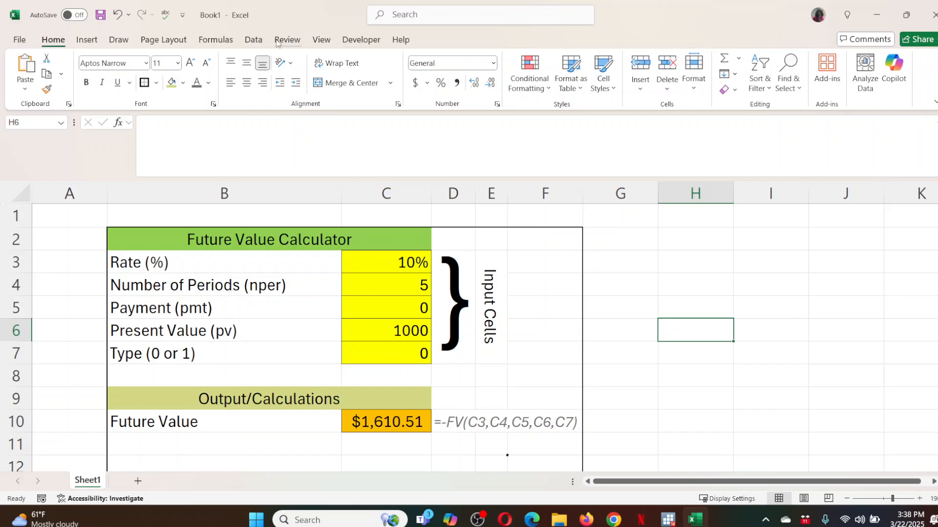
# - Hide the gridlines on the calculator sheet
pyautogui.click(325, 42)
pyautogui.click(353, 74)
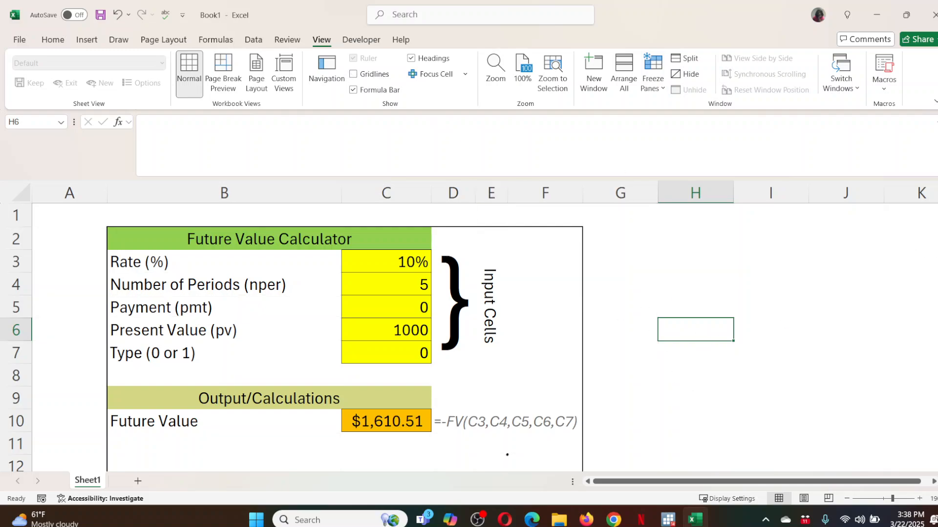
pyautogui.moveTo(936, 247); pyautogui.dragTo(933, 281)
pyautogui.click(711, 281)
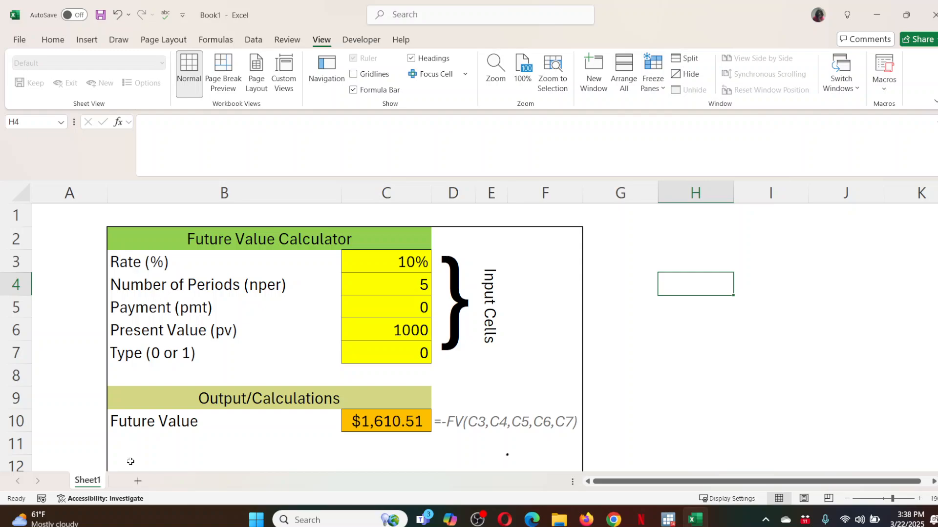
# - Add a new blank worksheet to the workbook
pyautogui.click(138, 481)
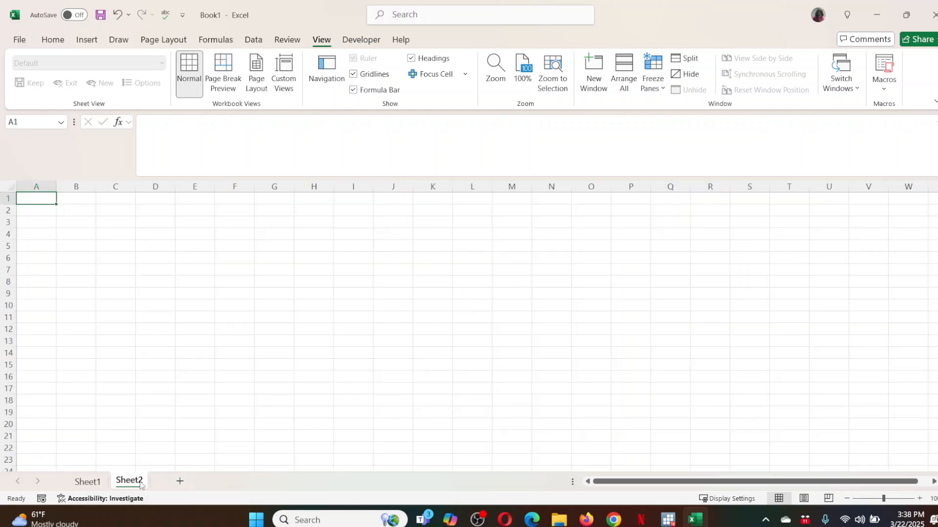
pyautogui.click(918, 499)
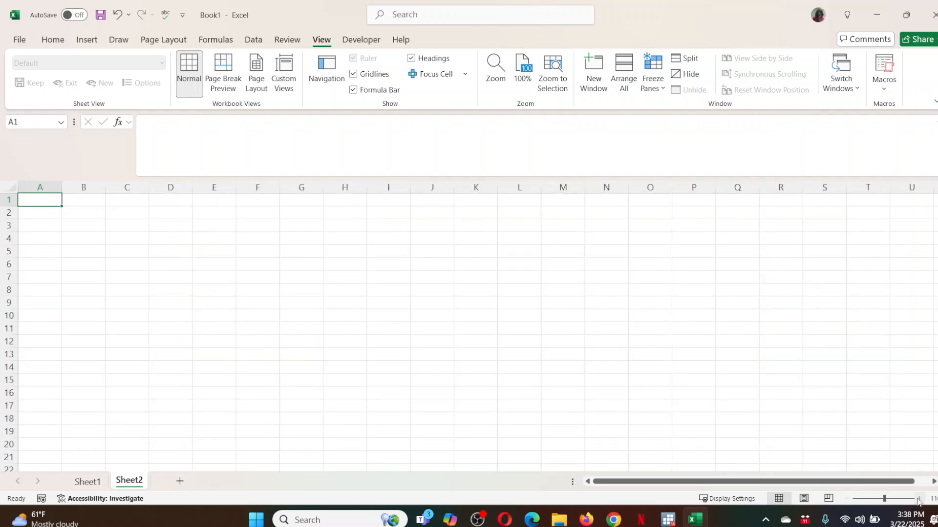
pyautogui.click(919, 499)
pyautogui.click(918, 499)
pyautogui.click(919, 499)
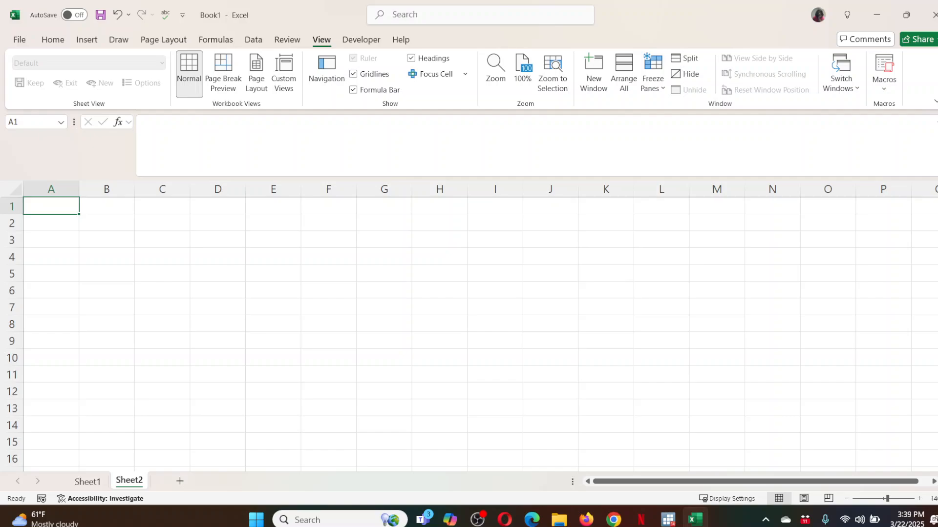
# - Handwrite the function syntax FV(Rate, nper, pmt, PV, type) with the red pen across the upper rows of the new sheet
pyautogui.click(53, 40)
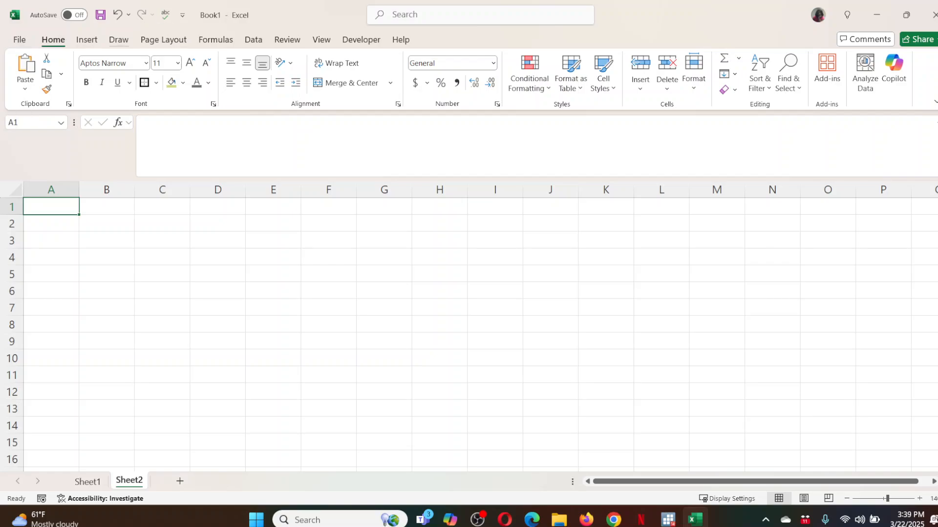
pyautogui.click(118, 39)
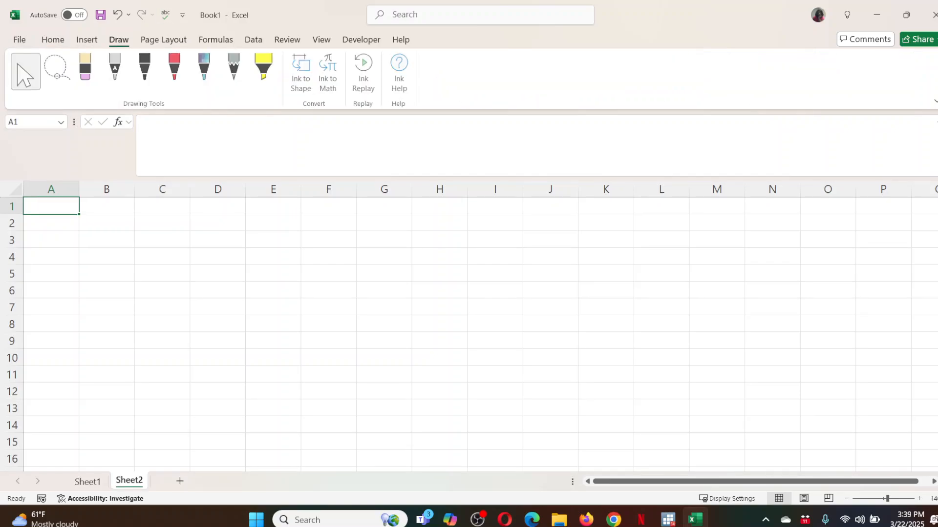
pyautogui.click(174, 71)
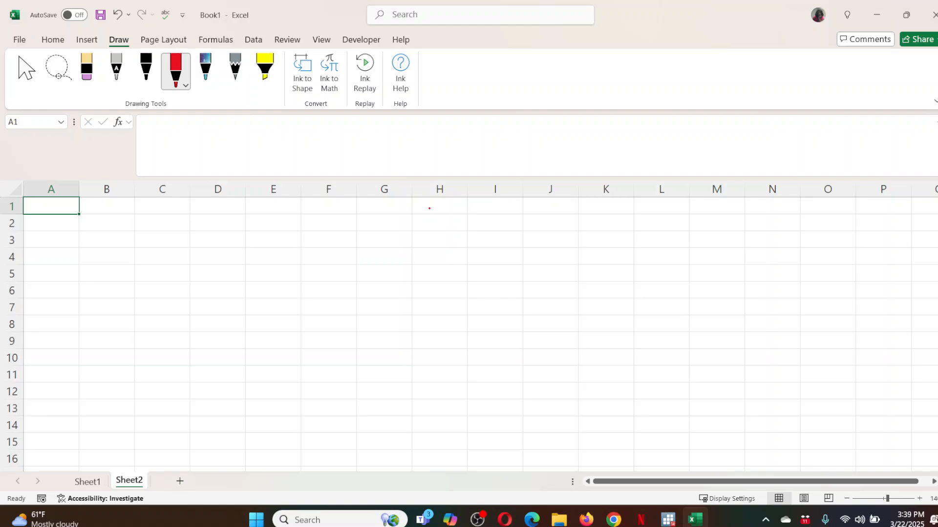
pyautogui.moveTo(137, 221)
pyautogui.mouseDown()
pyautogui.moveTo(129, 257)
pyautogui.moveTo(163, 211)
pyautogui.mouseUp()
pyautogui.moveTo(124, 241); pyautogui.dragTo(146, 235)
pyautogui.moveTo(155, 224)
pyautogui.mouseDown()
pyautogui.moveTo(171, 240)
pyautogui.moveTo(182, 221)
pyautogui.moveTo(217, 272)
pyautogui.mouseUp()
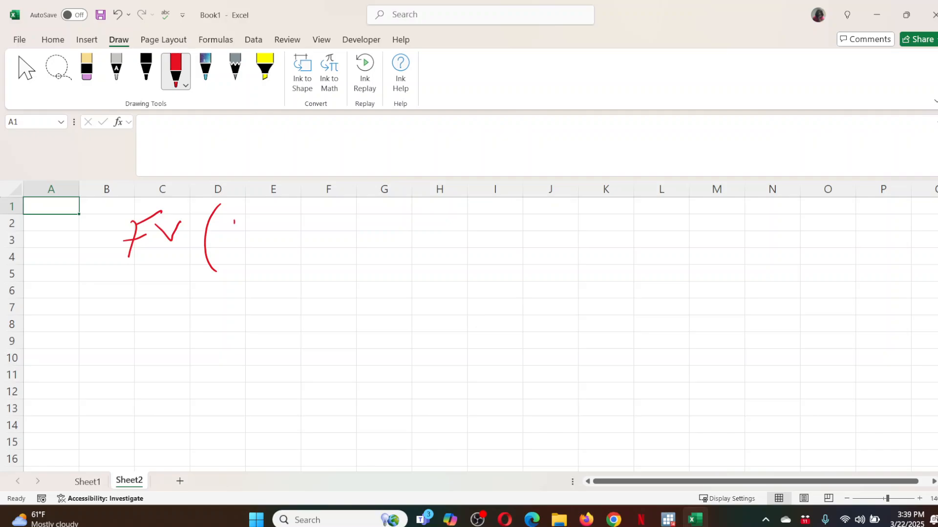
pyautogui.moveTo(234, 221); pyautogui.dragTo(232, 247)
pyautogui.moveTo(229, 219)
pyautogui.mouseDown()
pyautogui.moveTo(254, 249)
pyautogui.moveTo(267, 245)
pyautogui.mouseUp()
pyautogui.moveTo(277, 213)
pyautogui.mouseDown()
pyautogui.moveTo(280, 248)
pyautogui.moveTo(285, 225)
pyautogui.mouseUp()
pyautogui.moveTo(291, 240)
pyautogui.mouseDown()
pyautogui.moveTo(297, 231)
pyautogui.moveTo(299, 252)
pyautogui.mouseUp()
pyautogui.moveTo(302, 246); pyautogui.dragTo(322, 260)
pyautogui.click(319, 263)
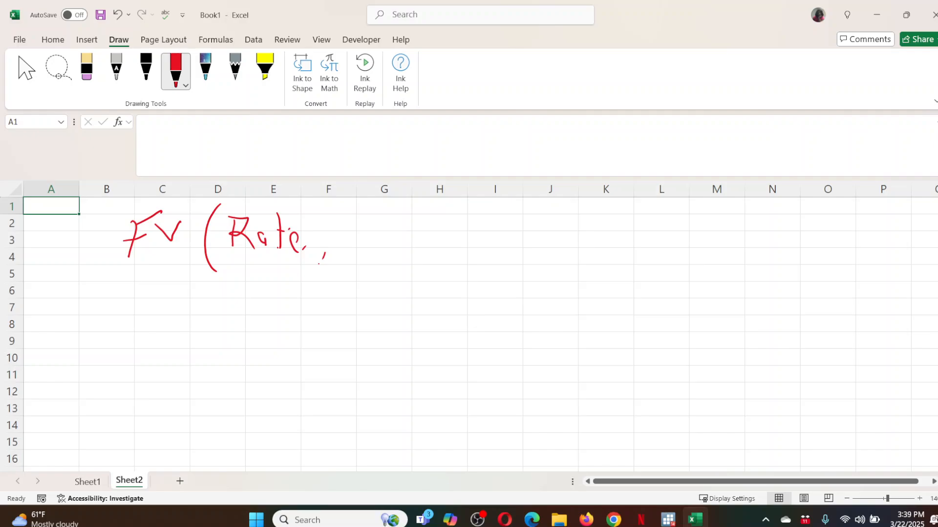
pyautogui.moveTo(352, 228)
pyautogui.mouseDown()
pyautogui.moveTo(352, 248)
pyautogui.moveTo(367, 246)
pyautogui.mouseUp()
pyautogui.moveTo(374, 229); pyautogui.dragTo(382, 266)
pyautogui.moveTo(376, 228)
pyautogui.mouseDown()
pyautogui.moveTo(387, 244)
pyautogui.moveTo(377, 249)
pyautogui.mouseUp()
pyautogui.moveTo(402, 241); pyautogui.dragTo(420, 239)
pyautogui.moveTo(429, 222)
pyautogui.mouseDown()
pyautogui.moveTo(425, 233)
pyautogui.moveTo(451, 258)
pyautogui.mouseUp()
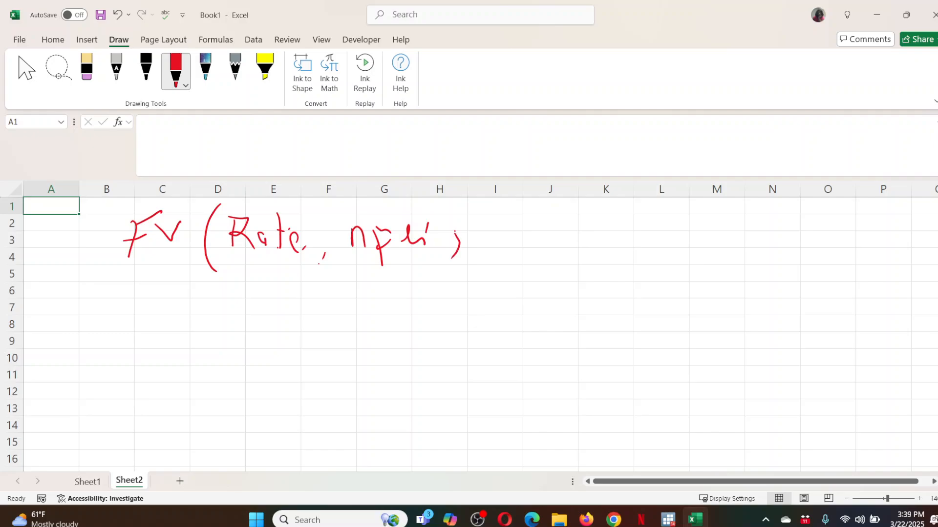
pyautogui.moveTo(479, 227); pyautogui.dragTo(486, 266)
pyautogui.moveTo(479, 230)
pyautogui.mouseDown()
pyautogui.moveTo(497, 231)
pyautogui.moveTo(488, 241)
pyautogui.mouseUp()
pyautogui.moveTo(503, 232)
pyautogui.mouseDown()
pyautogui.moveTo(508, 242)
pyautogui.moveTo(543, 244)
pyautogui.moveTo(543, 219)
pyautogui.moveTo(566, 253)
pyautogui.mouseUp()
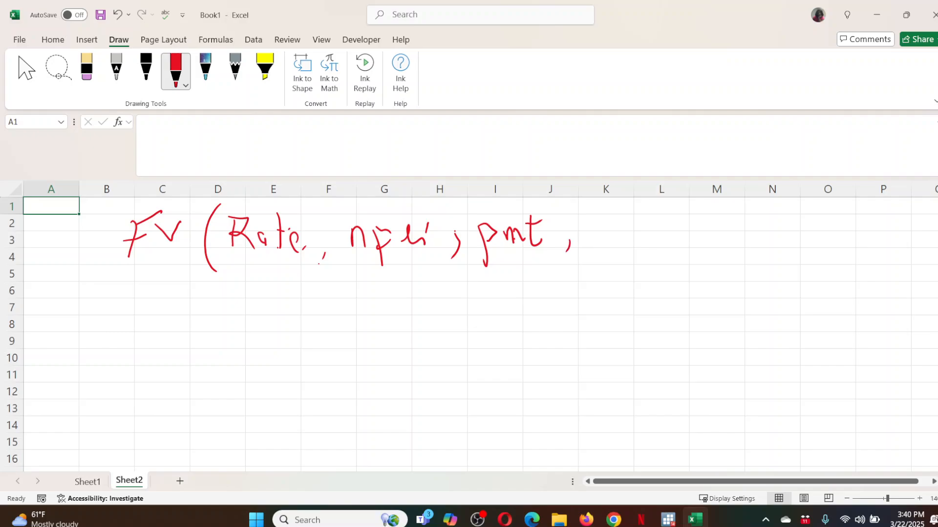
pyautogui.moveTo(607, 226)
pyautogui.mouseDown()
pyautogui.moveTo(603, 273)
pyautogui.moveTo(604, 241)
pyautogui.moveTo(648, 219)
pyautogui.moveTo(652, 264)
pyautogui.mouseUp()
pyautogui.moveTo(691, 220)
pyautogui.mouseDown()
pyautogui.moveTo(693, 244)
pyautogui.moveTo(696, 227)
pyautogui.mouseUp()
pyautogui.moveTo(699, 225)
pyautogui.mouseDown()
pyautogui.moveTo(704, 267)
pyautogui.moveTo(726, 259)
pyautogui.moveTo(726, 243)
pyautogui.moveTo(757, 241)
pyautogui.mouseUp()
pyautogui.moveTo(769, 204); pyautogui.dragTo(767, 264)
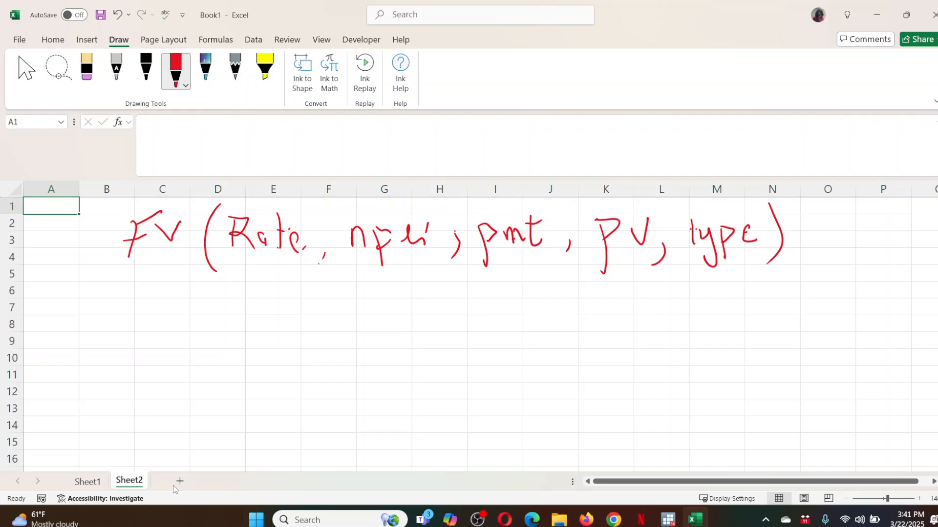
# - Rename Sheet1 as Simple FV Calculator
pyautogui.click(95, 484)
pyautogui.rightClick(96, 483)
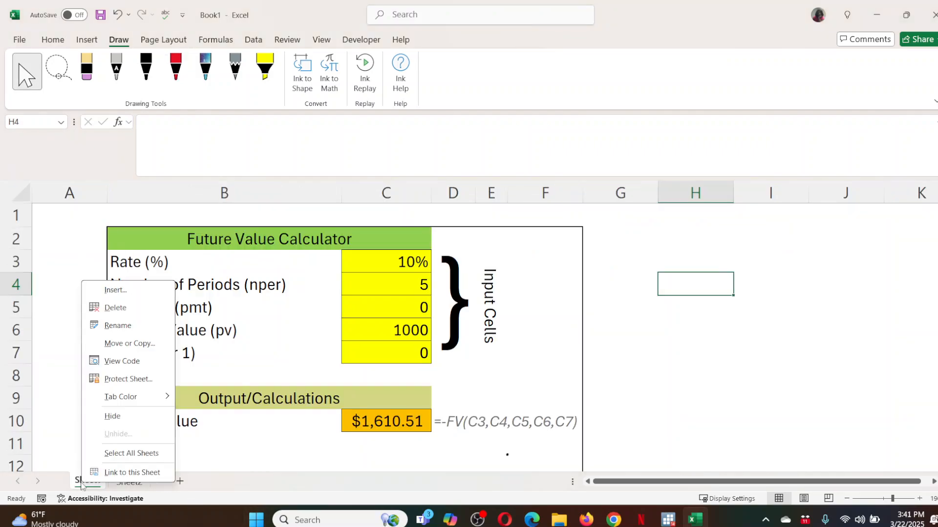
pyautogui.click(127, 326)
pyautogui.write('S')
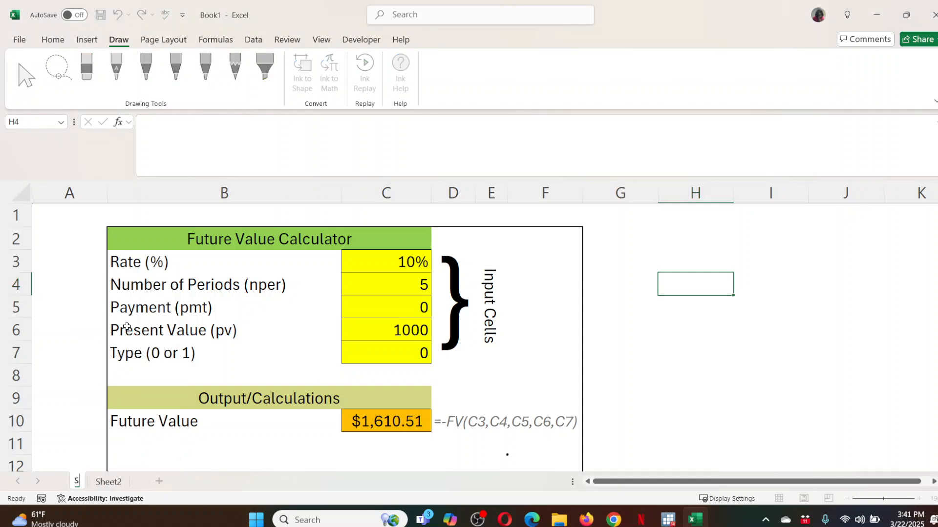
pyautogui.write('imple')
pyautogui.press('Return')
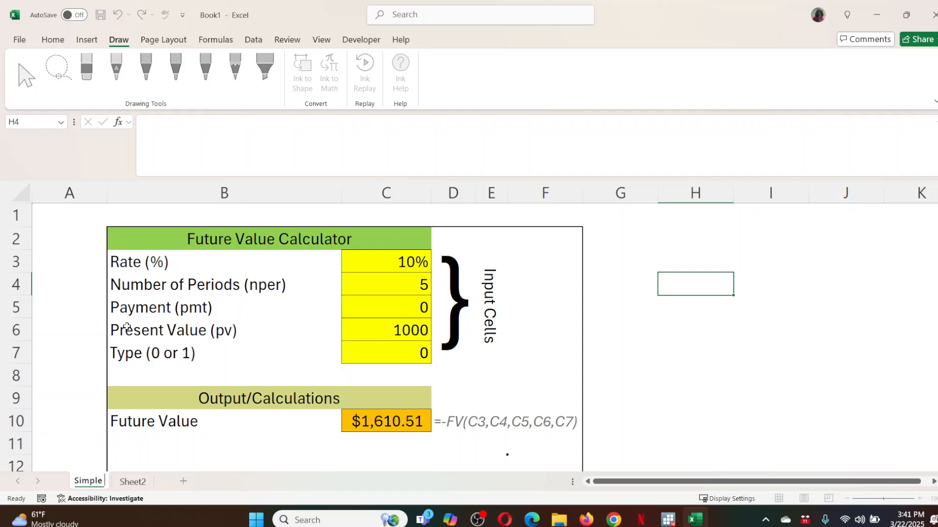
pyautogui.write('FV Ca')
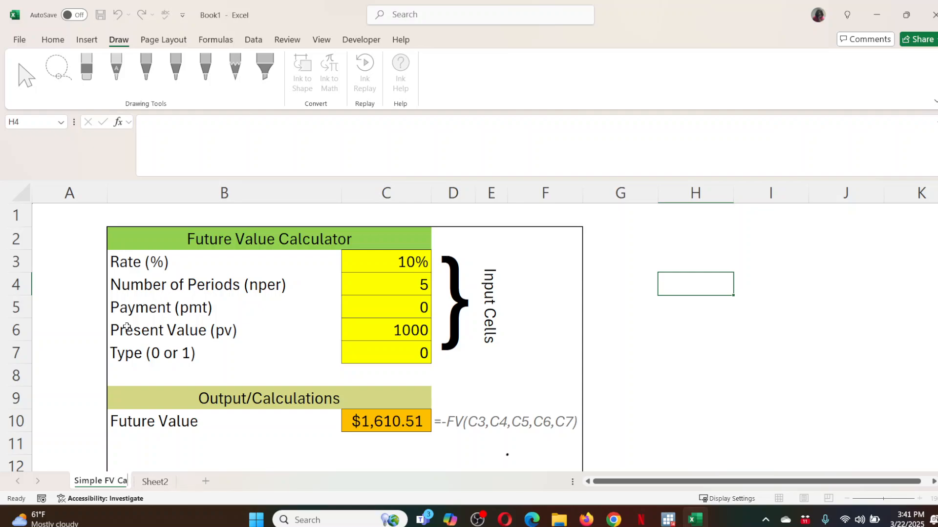
pyautogui.write('lculator')
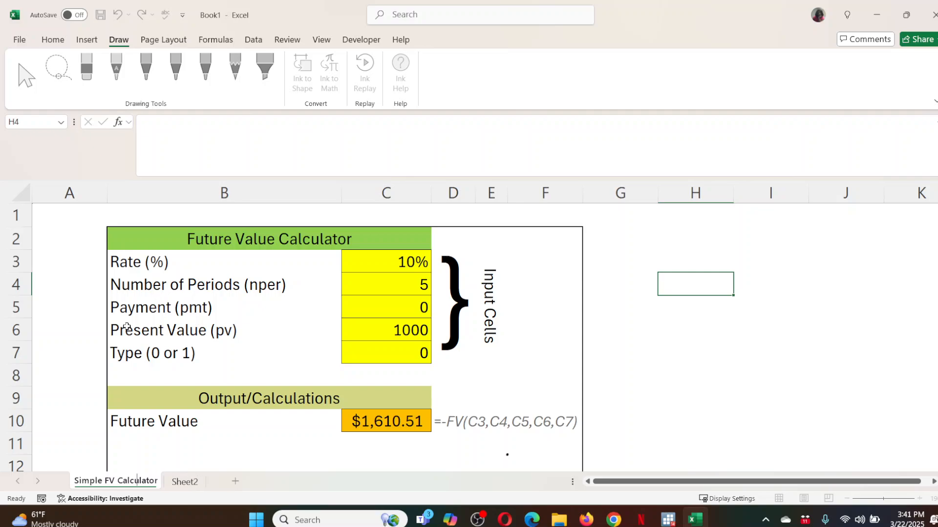
# - Add a new blank worksheet and rename Sheet2, which holds the handwritten FV syntax, as Future
pyautogui.click(236, 482)
pyautogui.rightClick(237, 486)
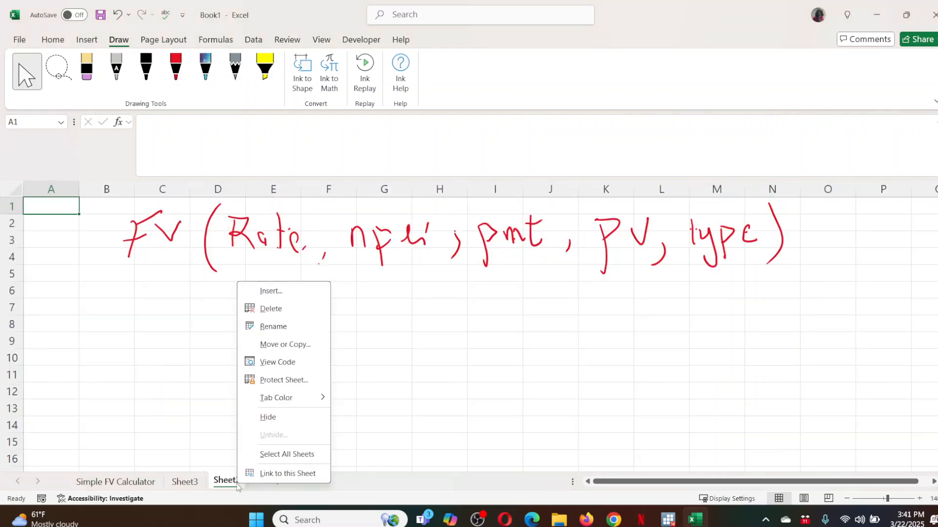
pyautogui.click(278, 330)
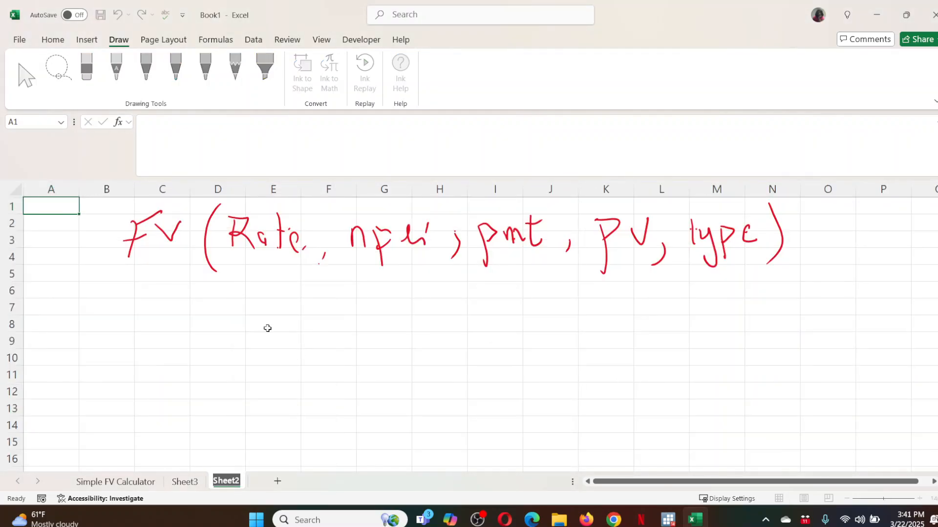
pyautogui.write('Fu')
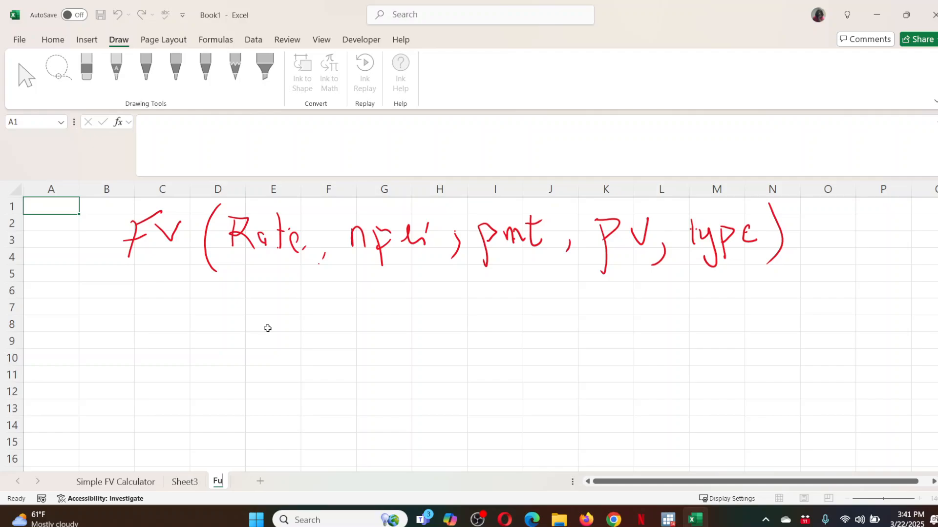
pyautogui.write('ture')
pyautogui.click(297, 263)
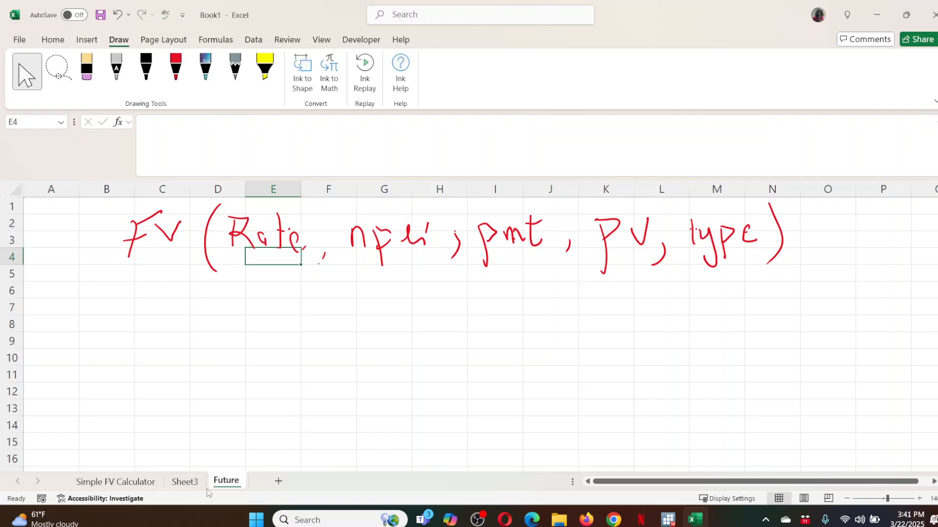
# - Delete the Future worksheet with the handwritten FV syntax from the workbook
pyautogui.rightClick(223, 483)
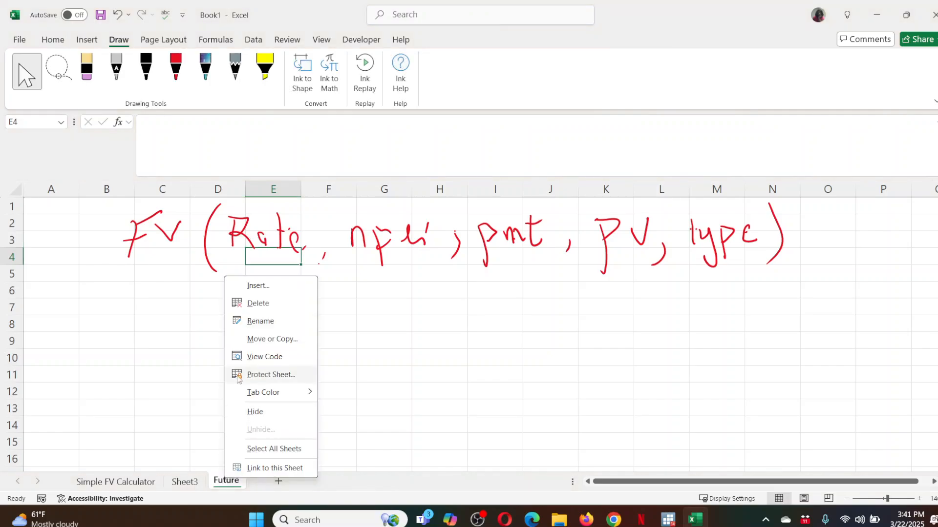
pyautogui.click(283, 303)
pyautogui.click(450, 292)
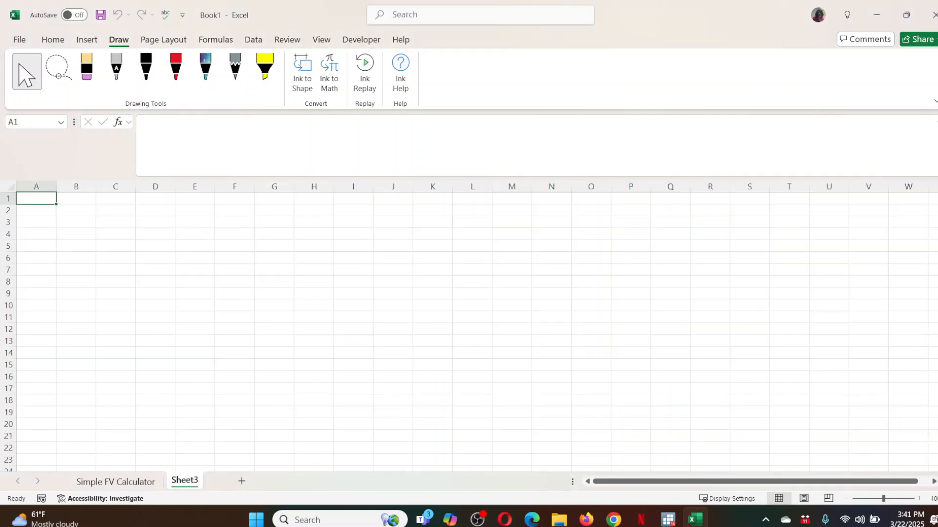
# - Rename Sheet3 as Future Value Calculator
pyautogui.rightClick(182, 486)
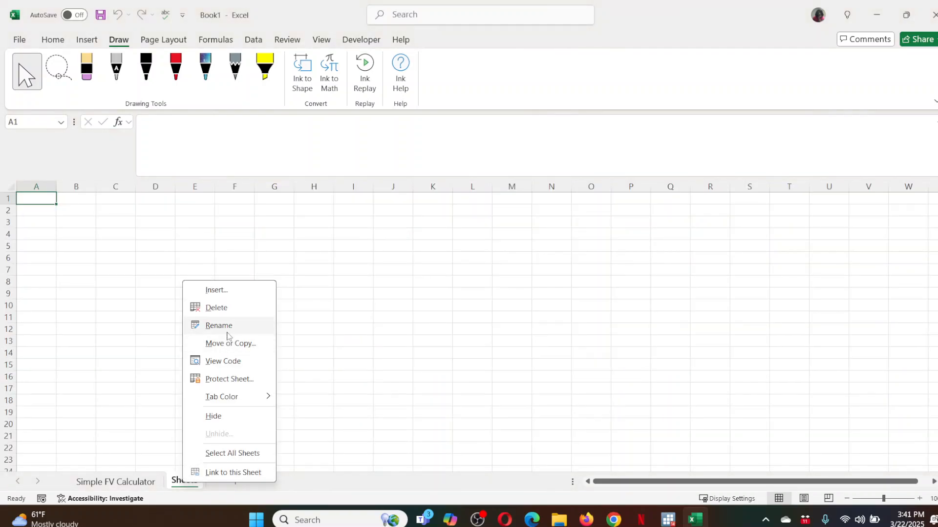
pyautogui.click(233, 326)
pyautogui.write('F')
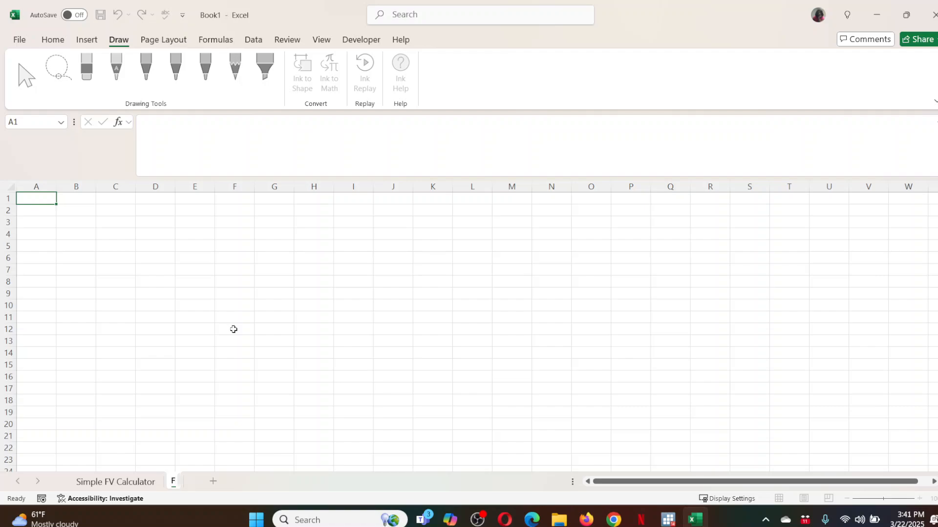
pyautogui.write('uture Va')
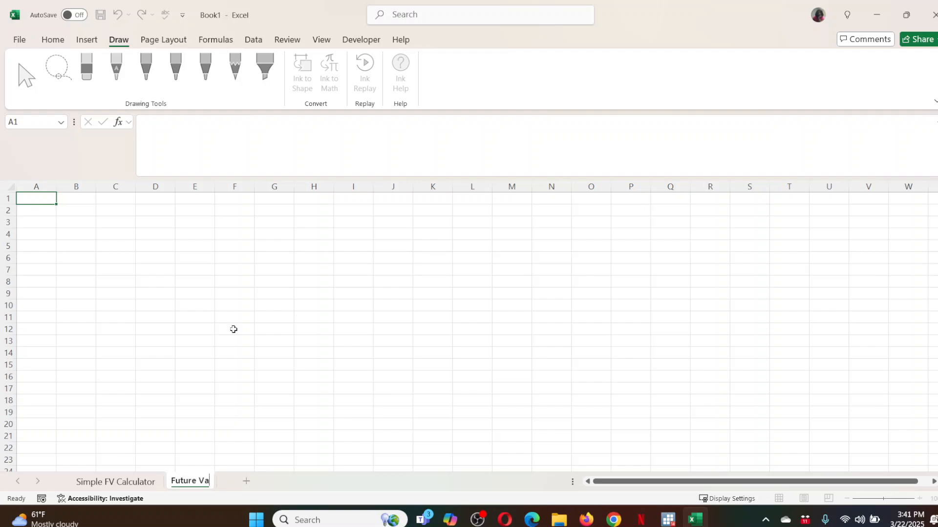
pyautogui.write('lue Ca')
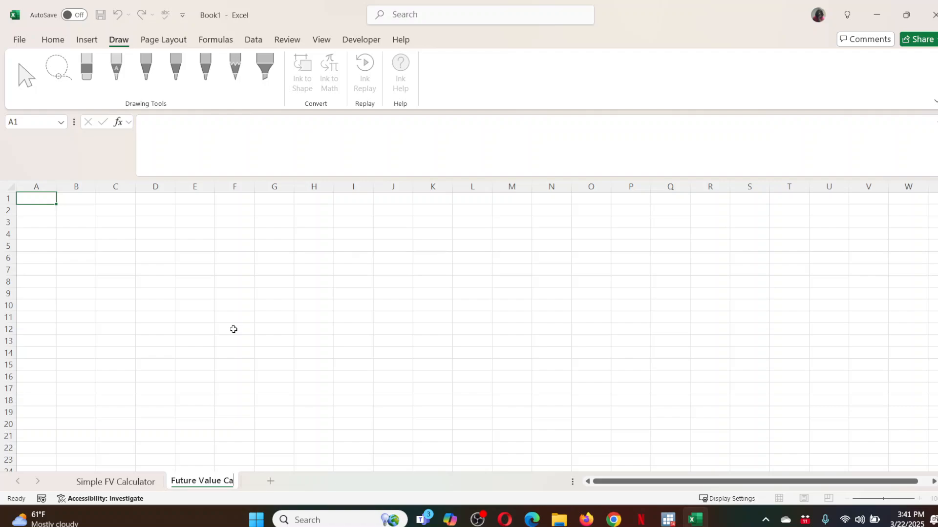
pyautogui.write('lul')
pyautogui.press('BackSpace')
pyautogui.press('BackSpace')
pyautogui.write('ciulator')
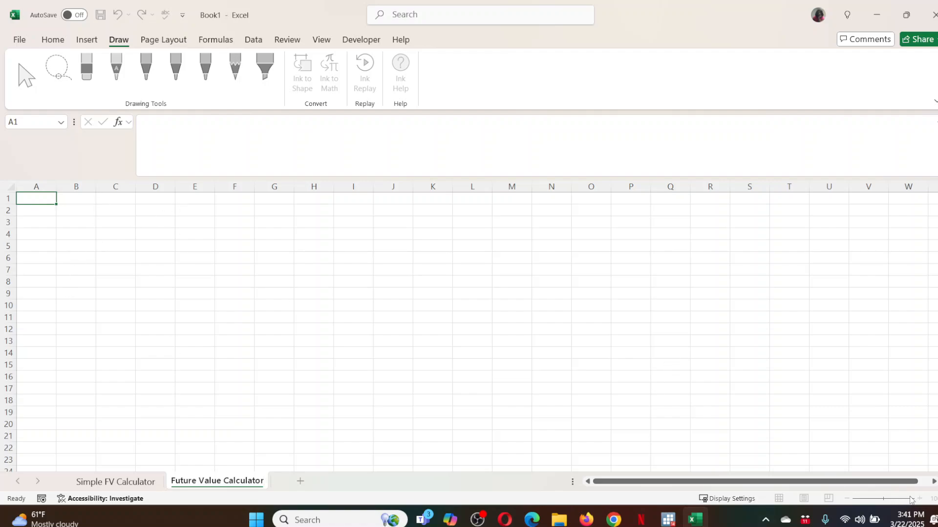
pyautogui.click(786, 412)
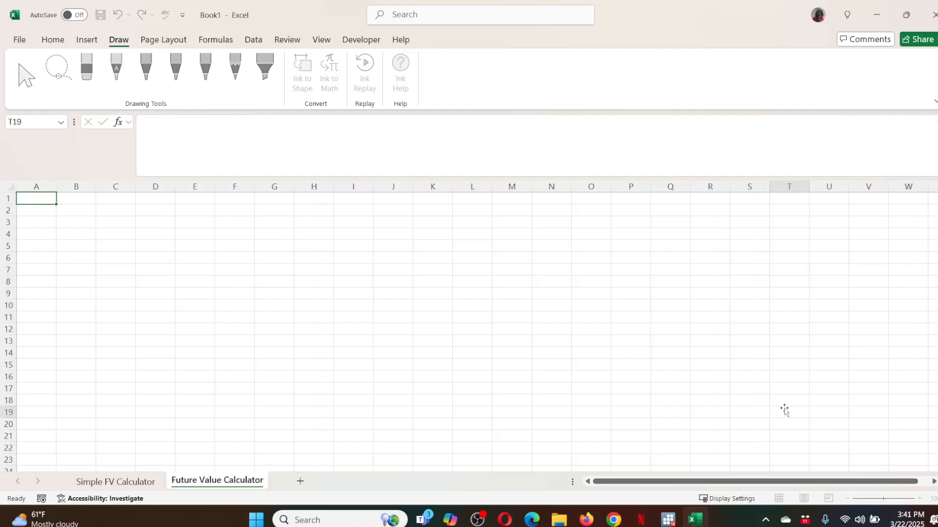
# - Enter the input labels Annual Rate in E2 and Number of Years in E3 of the Future Value Calculator sheet
pyautogui.click(919, 498)
pyautogui.click(919, 498)
pyautogui.click(919, 498)
pyautogui.scroll(1, 98, 237)
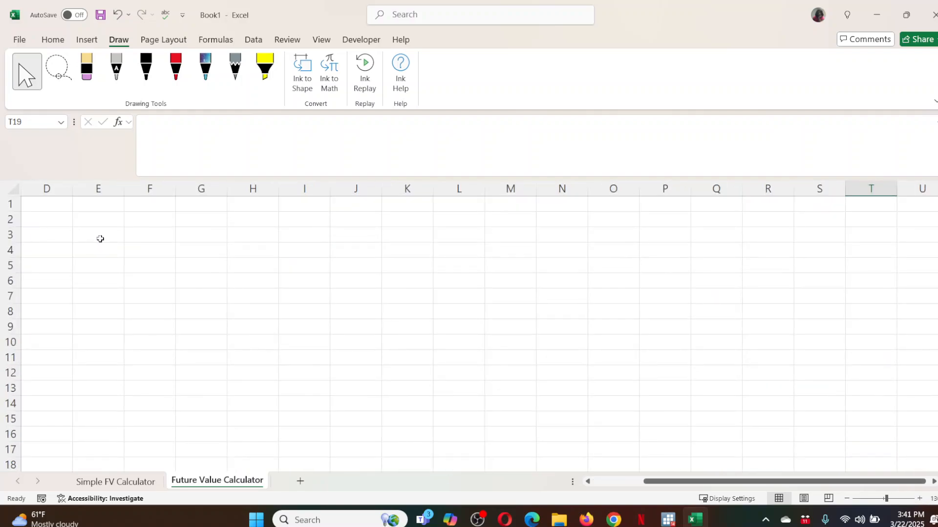
pyautogui.click(120, 215)
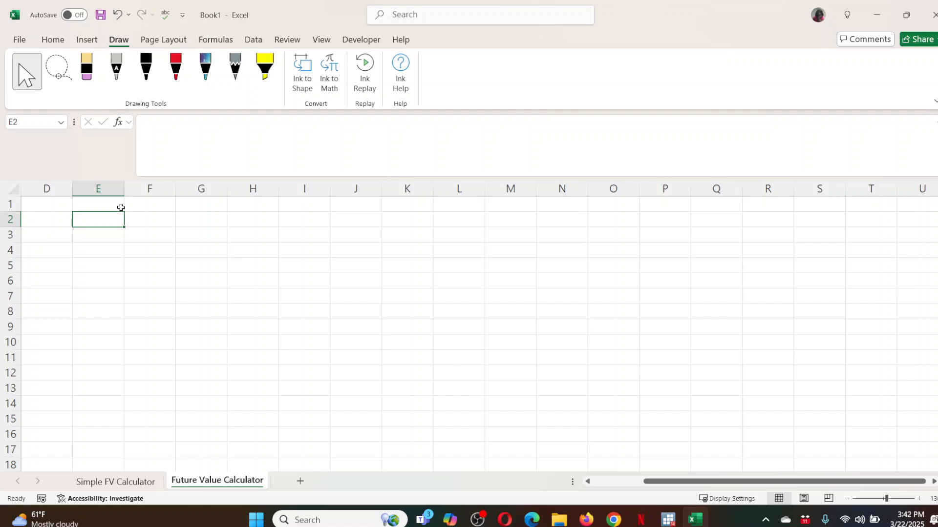
pyautogui.write('Annual')
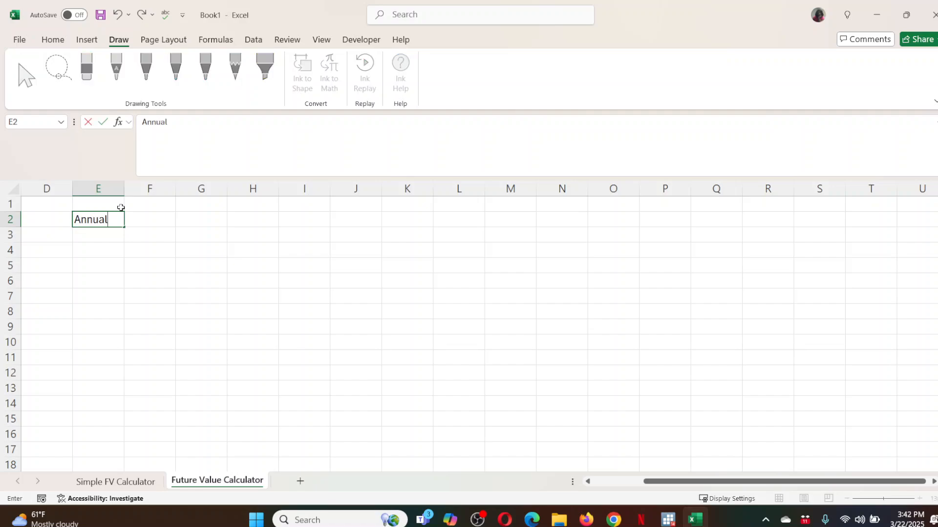
pyautogui.write(' Rate')
pyautogui.press('Return')
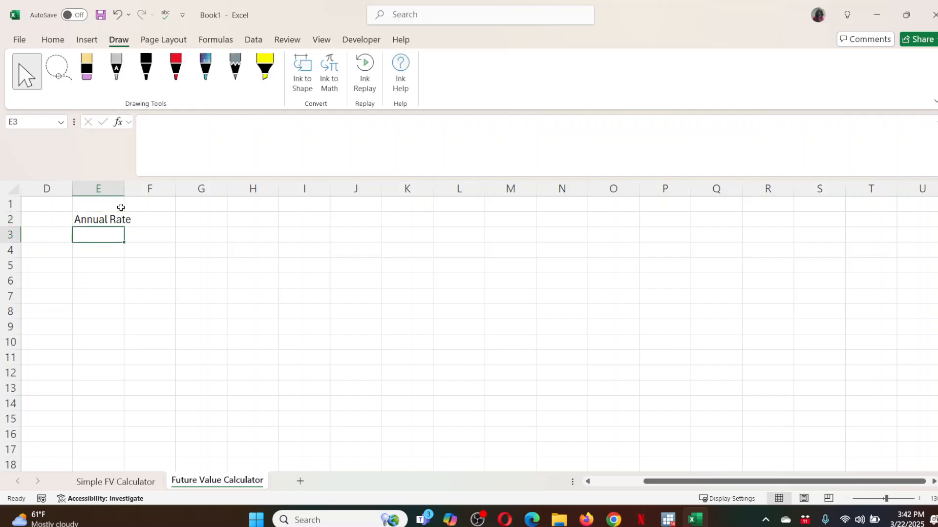
pyautogui.write('Number')
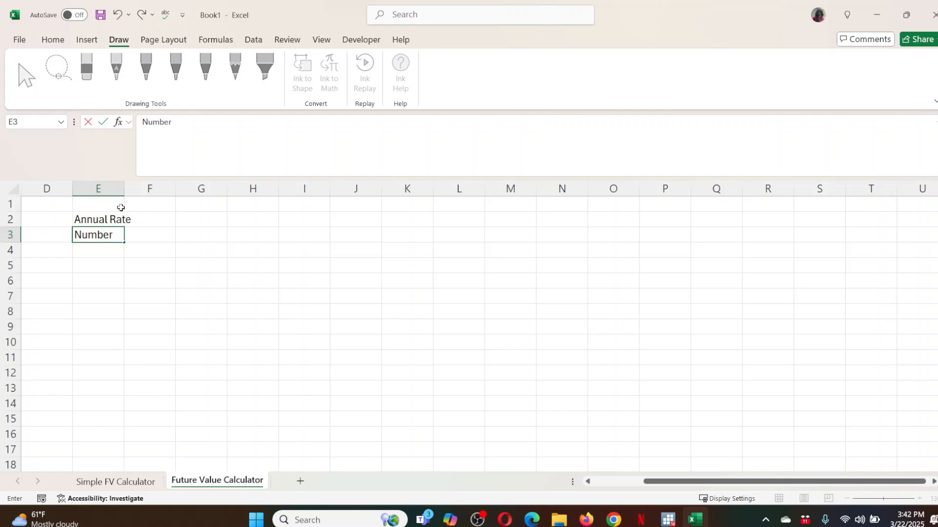
pyautogui.write(' of Years')
pyautogui.press('Return')
# - Enter the labels Number of Payments per year in E4 and Annual Payments in E5
pyautogui.write('Nump')
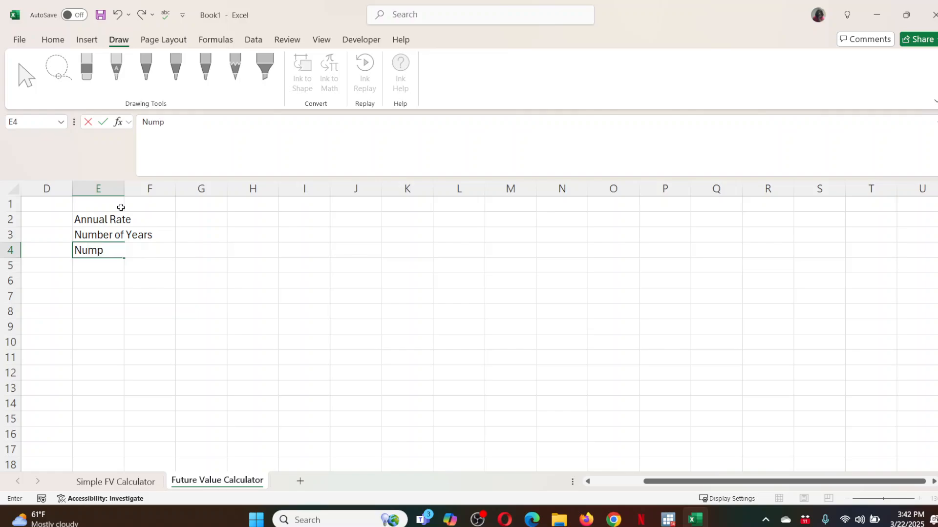
pyautogui.press('BackSpace')
pyautogui.write('ber o')
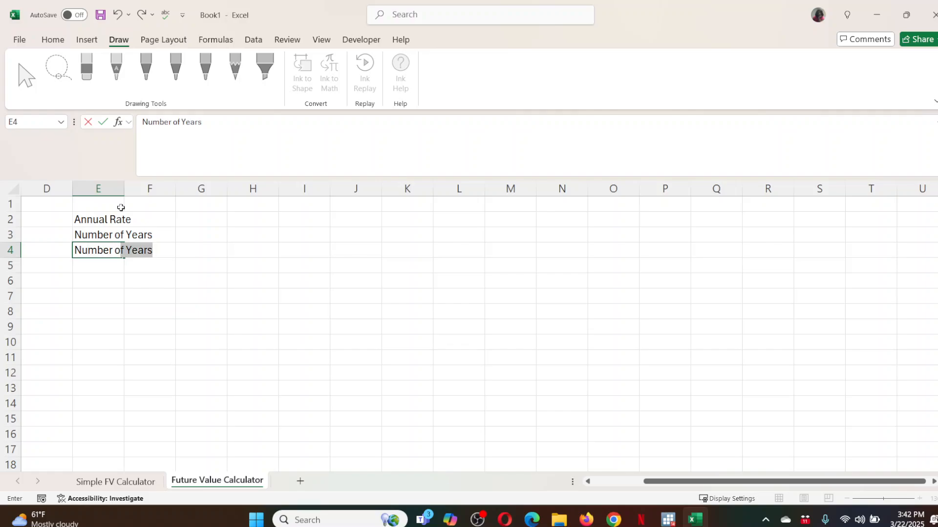
pyautogui.write('f Paymen')
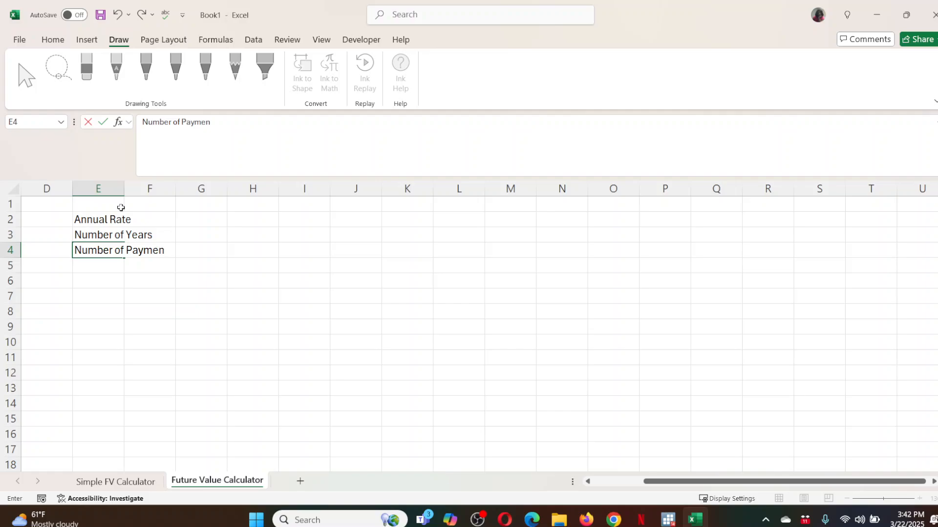
pyautogui.write('ts per yea')
pyautogui.write('r')
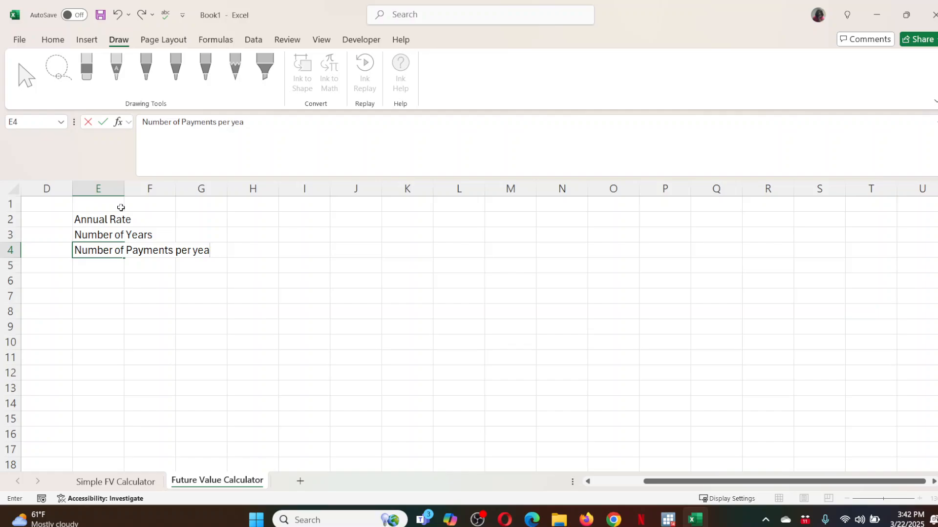
pyautogui.press('Return')
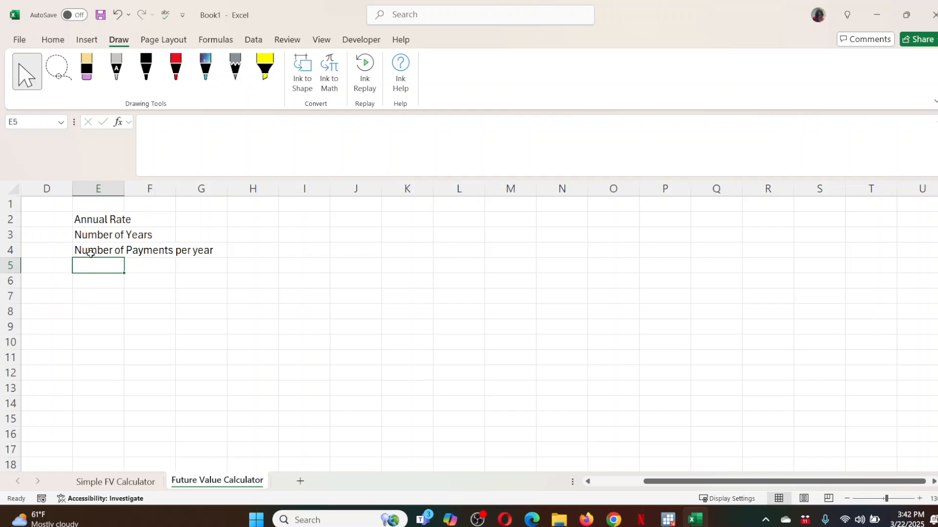
pyautogui.write('Annu')
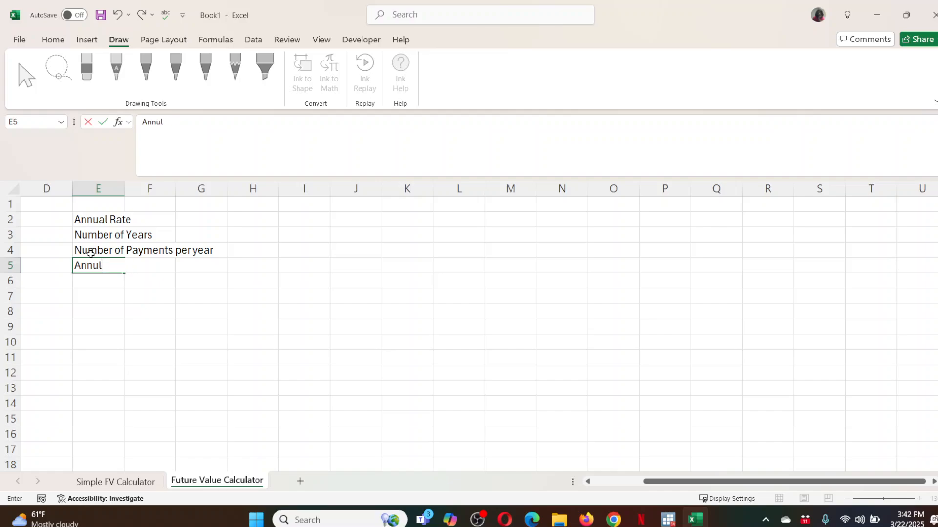
pyautogui.write('al Payment')
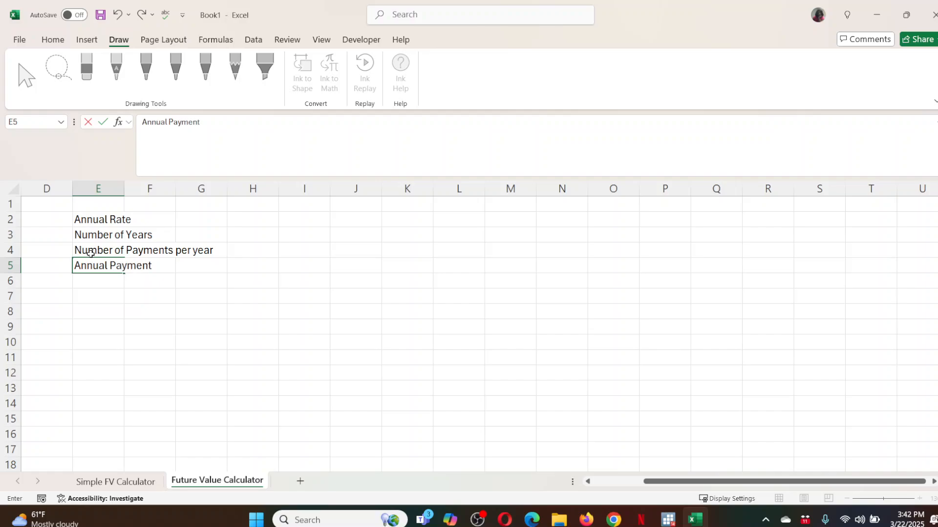
pyautogui.write('s')
pyautogui.press('Return')
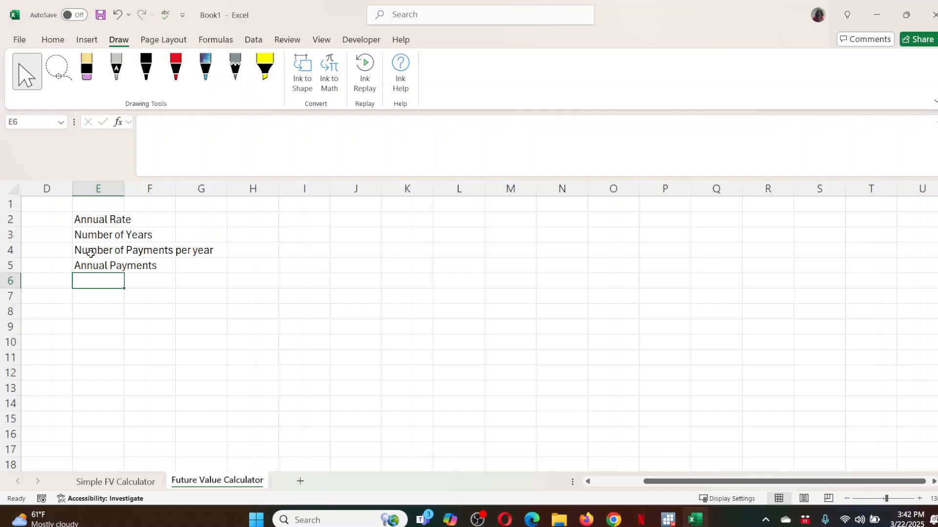
# - Enter the labels Present Value in E6 and Type in E7
pyautogui.write('Type')
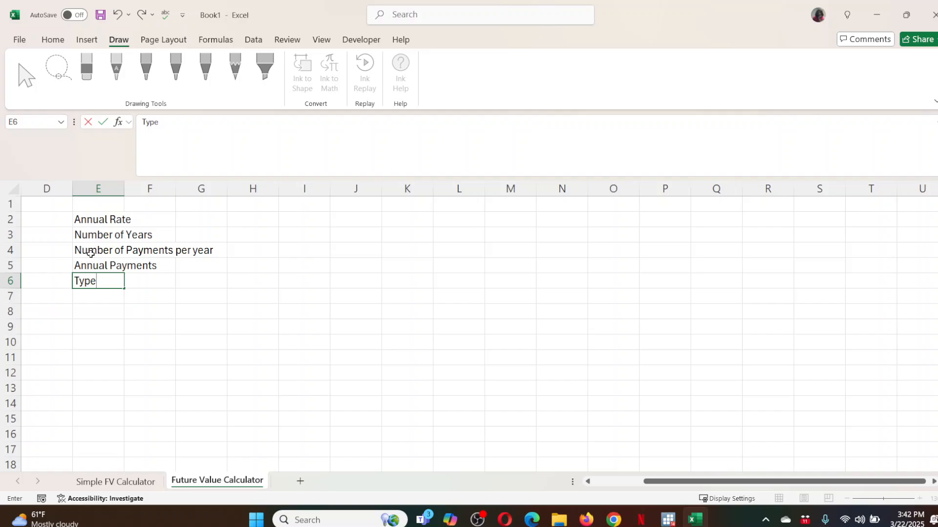
pyautogui.press('BackSpace')
pyautogui.press('BackSpace')
pyautogui.press('BackSpace')
pyautogui.press('BackSpace')
pyautogui.write('Present Val')
pyautogui.write('ue')
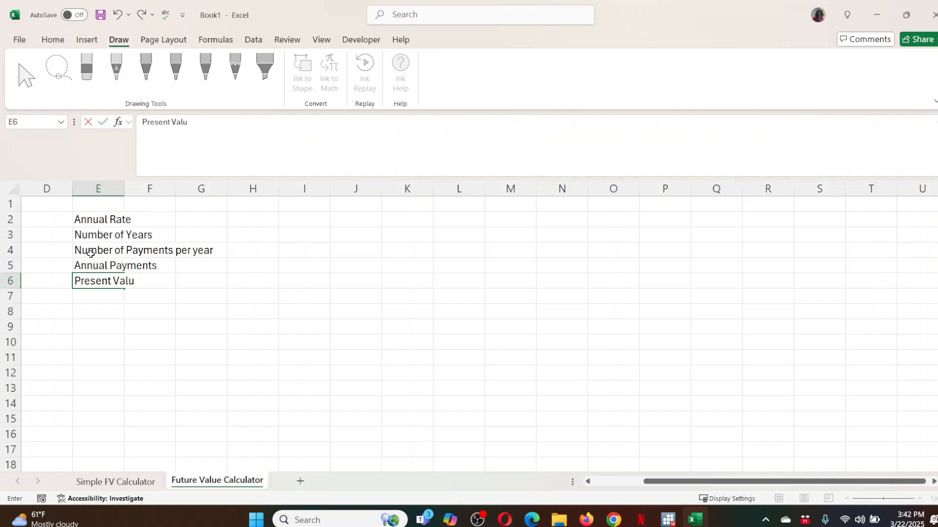
pyautogui.press('Return')
pyautogui.write('Type')
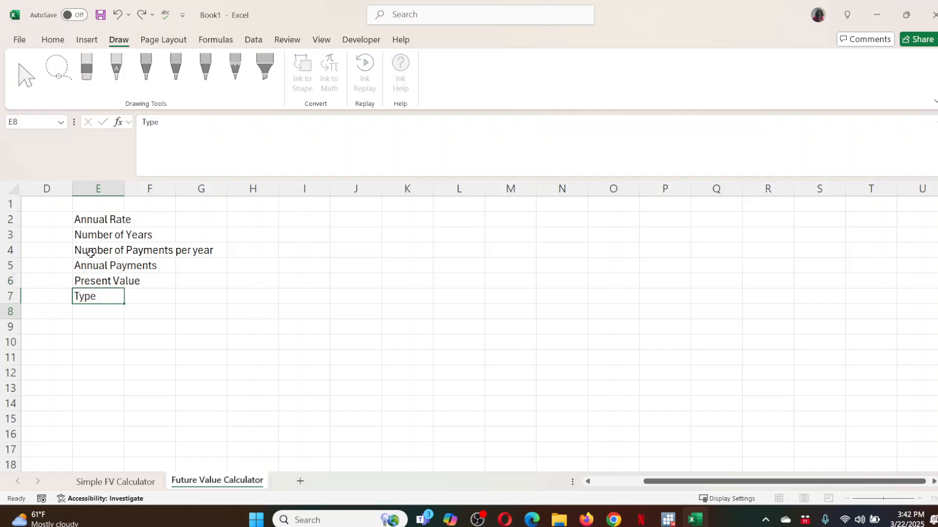
pyautogui.press('Return')
pyautogui.press('Return')
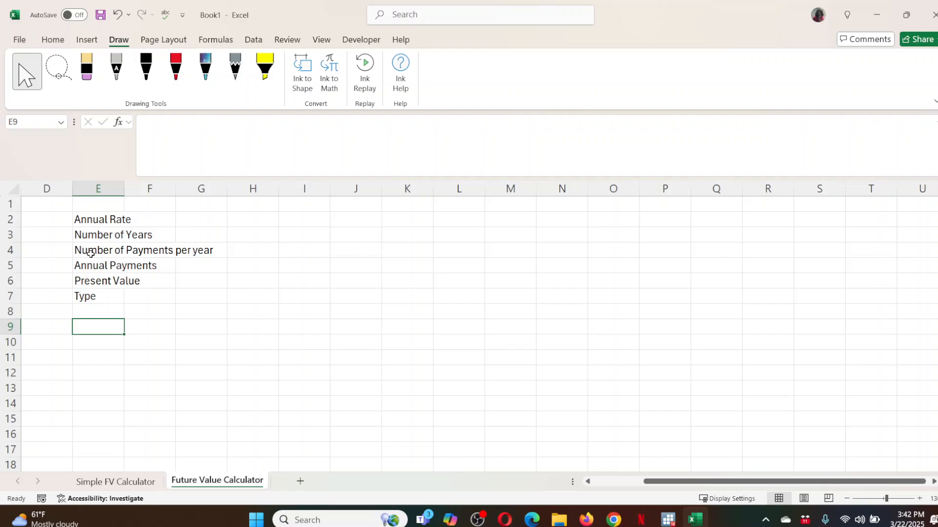
# - Enter the heading Interim calculations in E9 and the label Period Rate in E10
pyautogui.write('Interi')
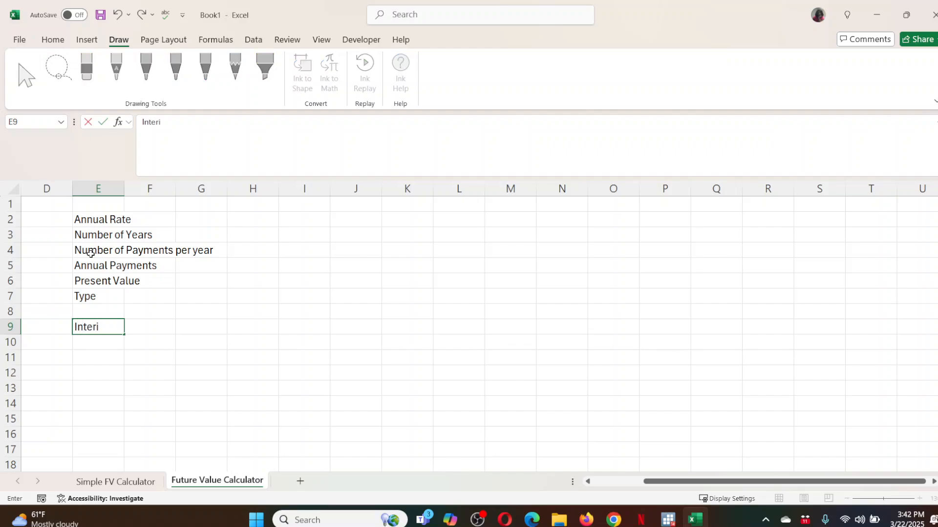
pyautogui.write('m calculati')
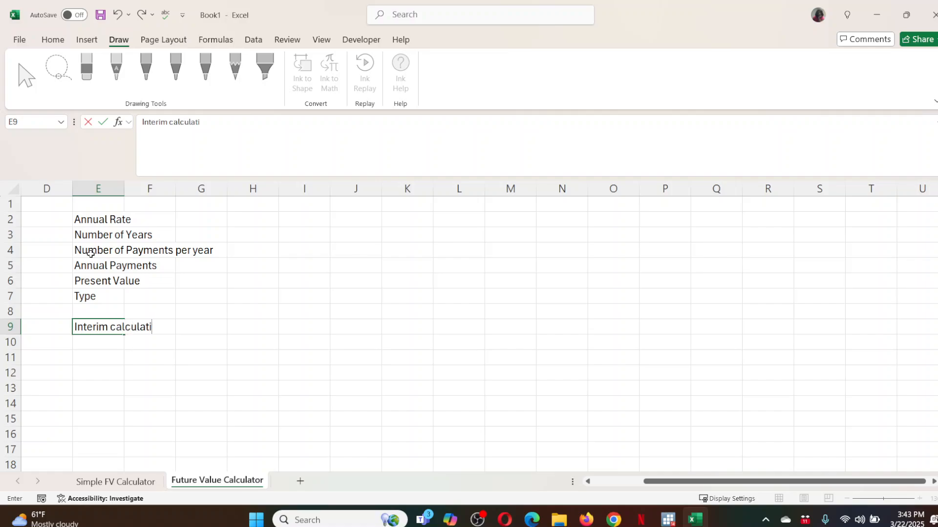
pyautogui.write('ons')
pyautogui.press('Return')
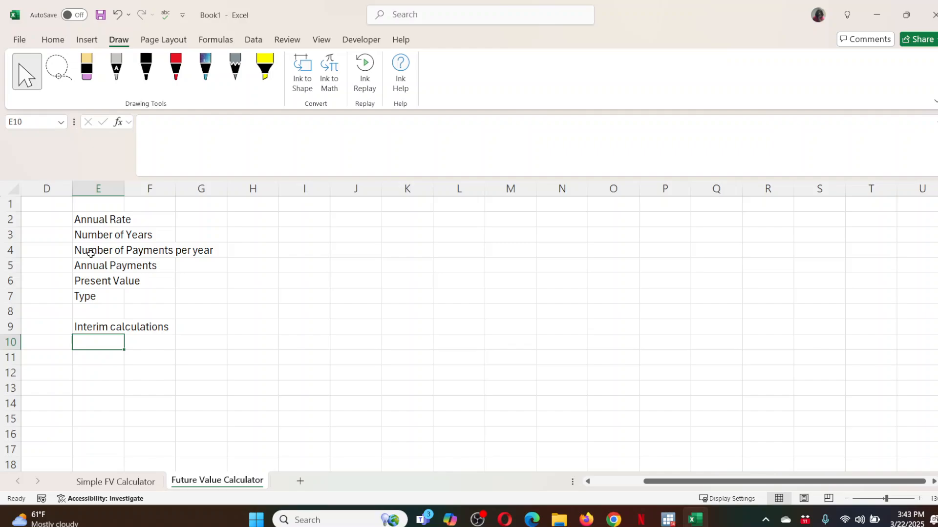
pyautogui.write('Period ')
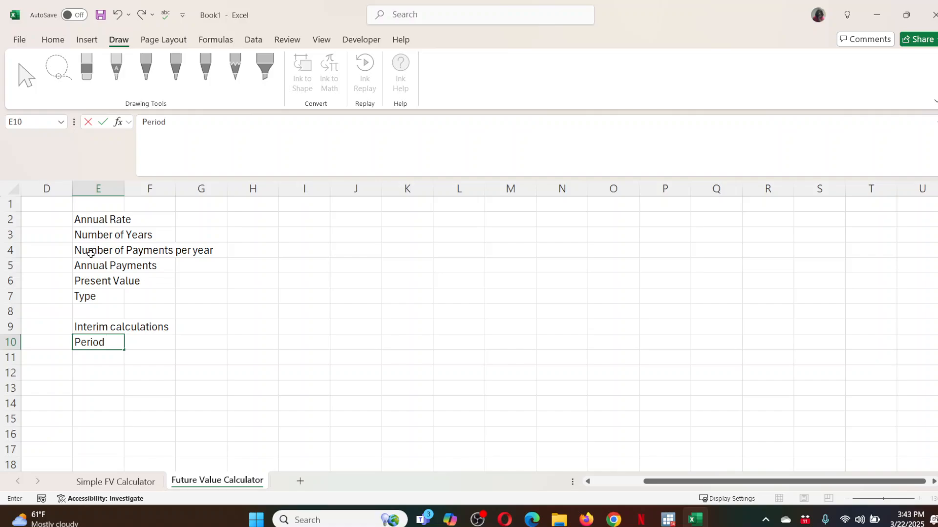
pyautogui.write('Rate')
pyautogui.press('Return')
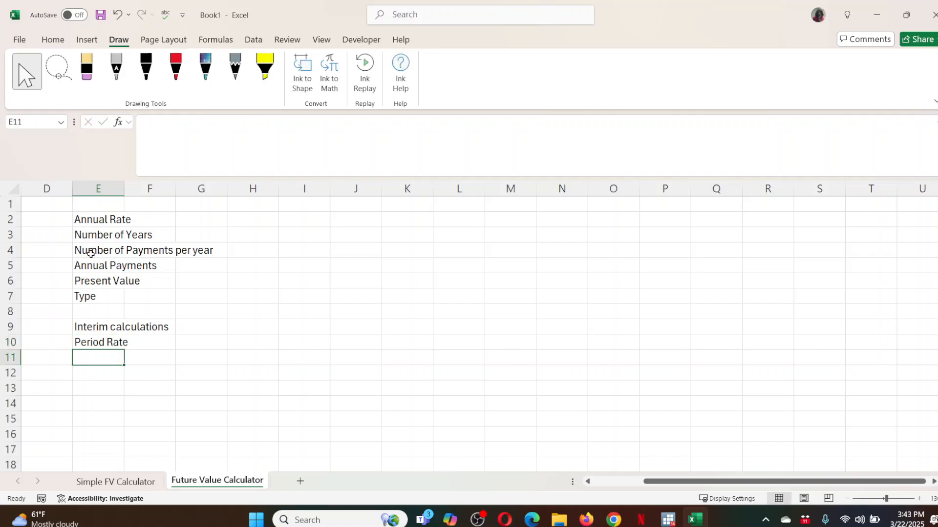
# - Enter the interim calculation labels Number of periods in E11 and Period Payment in E12
pyautogui.write('Nu')
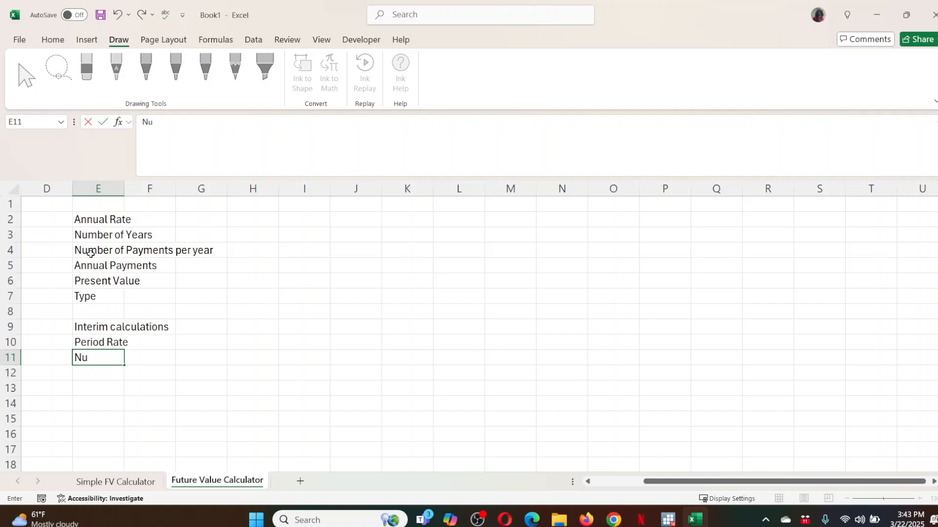
pyautogui.write('mvber of periods')
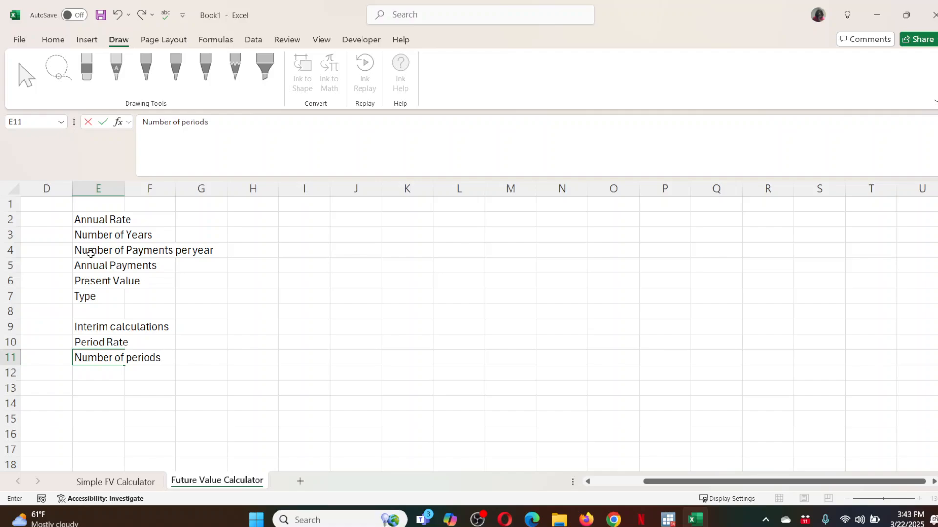
pyautogui.press('Return')
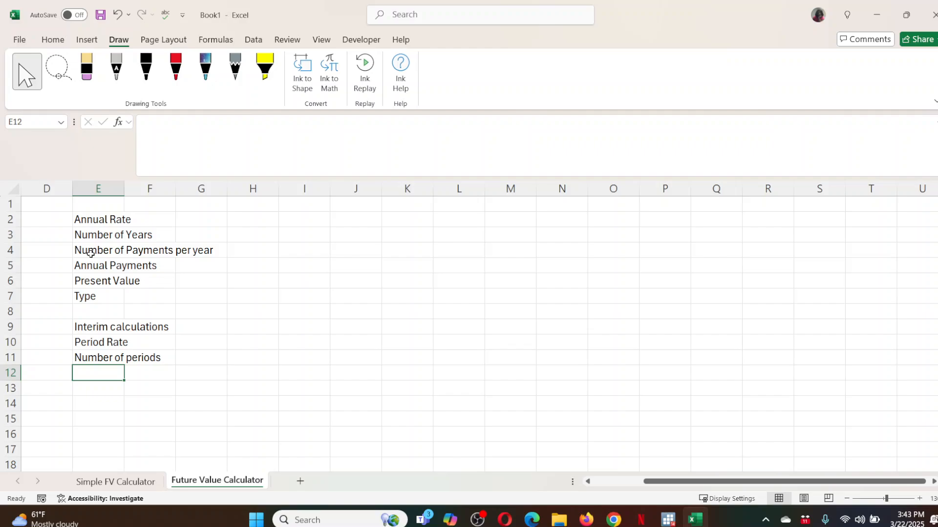
pyautogui.write('Period P')
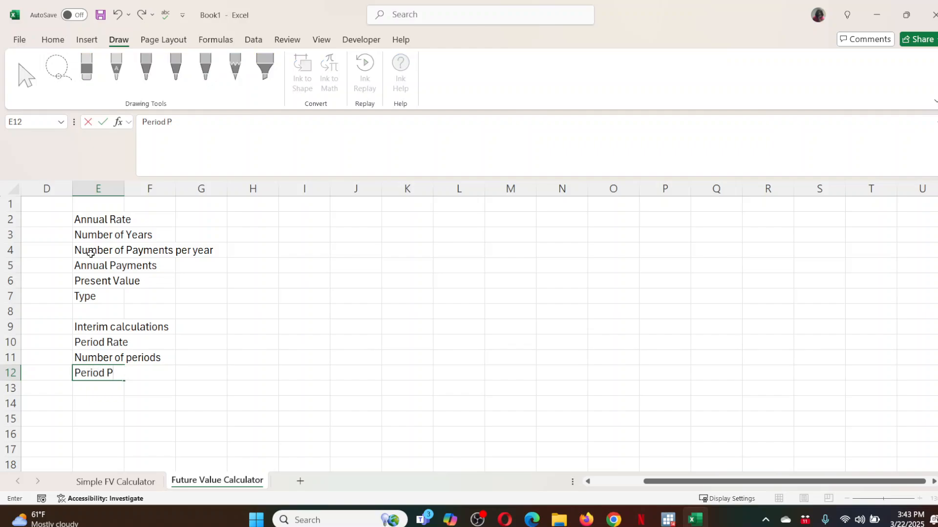
pyautogui.write('ayment')
pyautogui.press('Return')
pyautogui.press('Return')
pyautogui.press('Return')
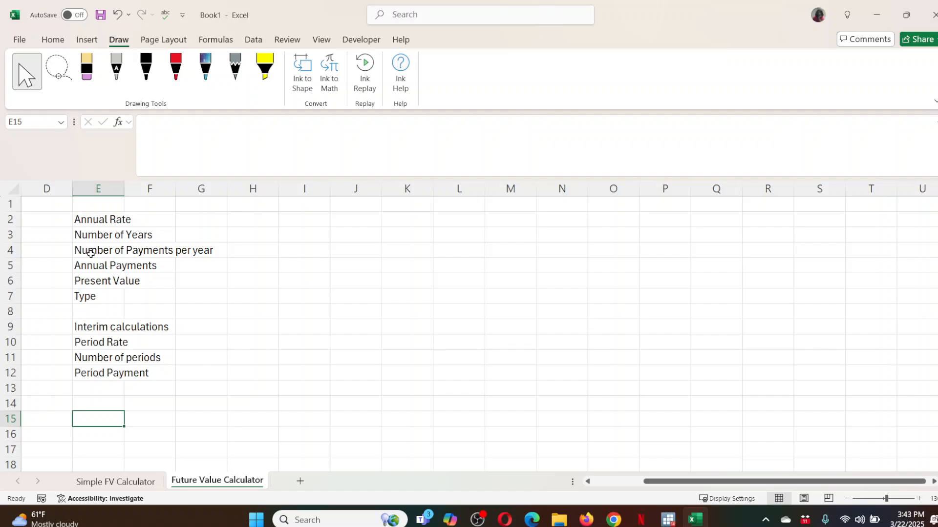
# - Enter the heading Output/Calculations in E14
pyautogui.click(98, 406)
pyautogui.write('Ou')
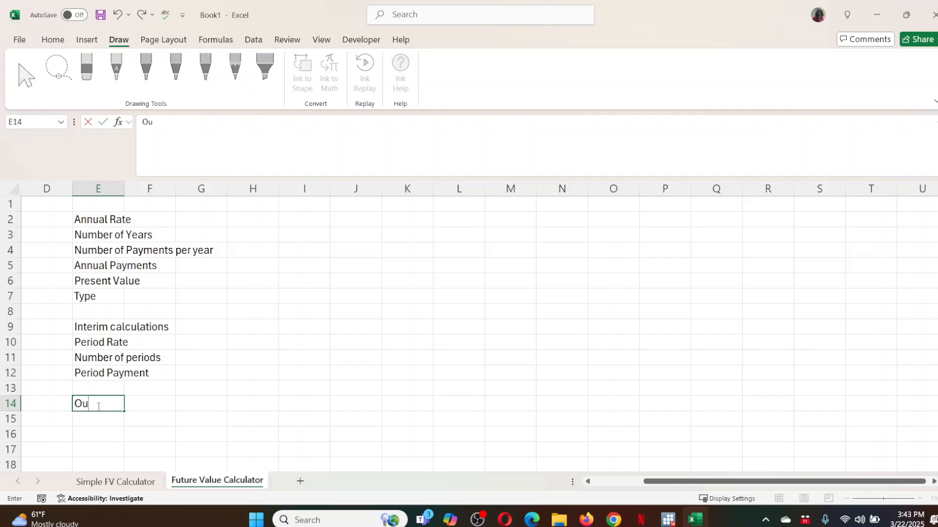
pyautogui.write('tput/Calcula')
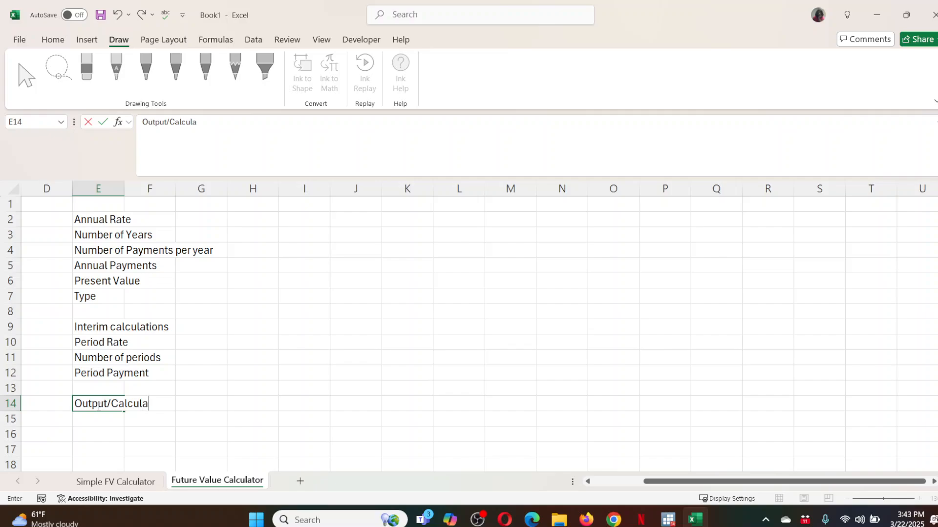
pyautogui.write('tions')
pyautogui.press('Return')
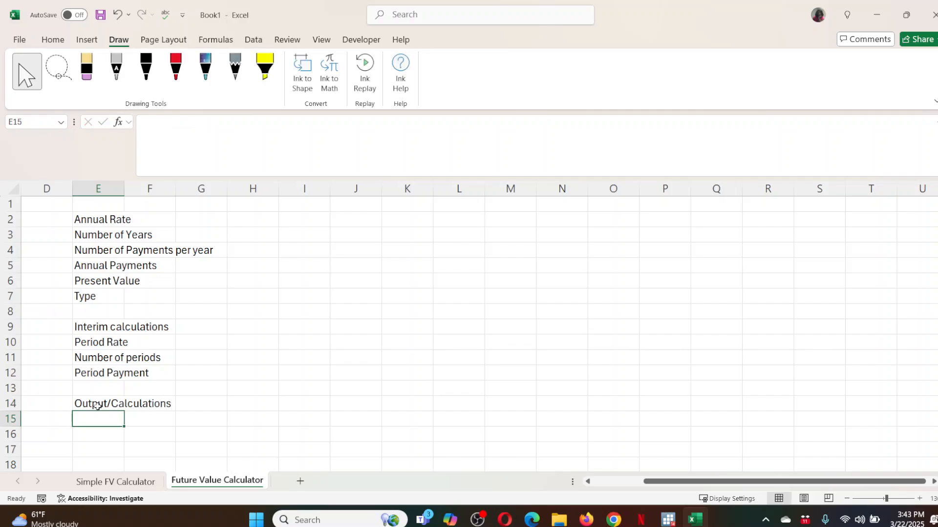
# - Enter the label Future Value in E15 and auto-fit column E to its longest label
pyautogui.write('Futur')
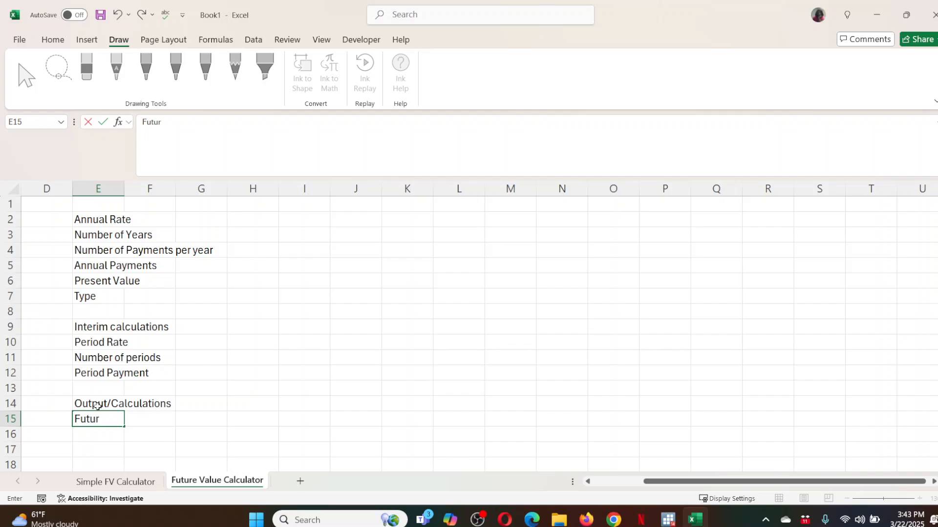
pyautogui.write('e Value')
pyautogui.click(122, 239)
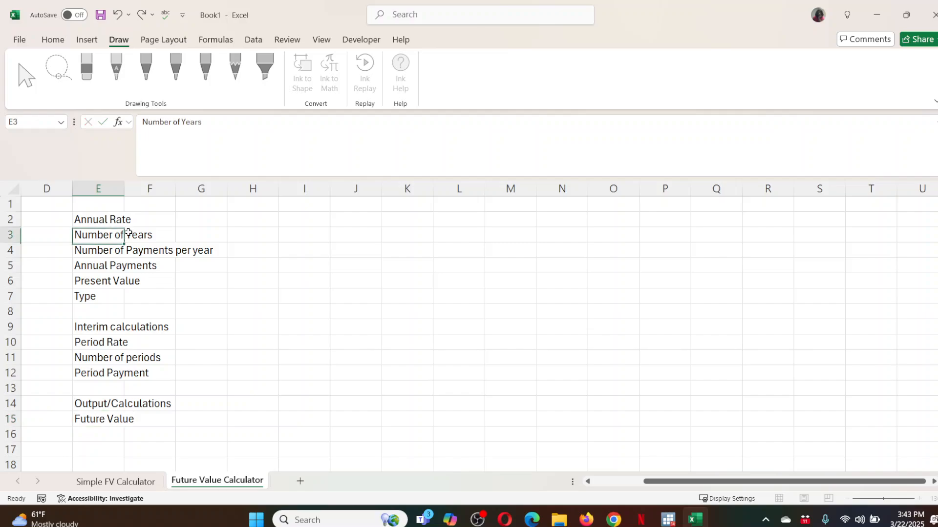
pyautogui.doubleClick(124, 197)
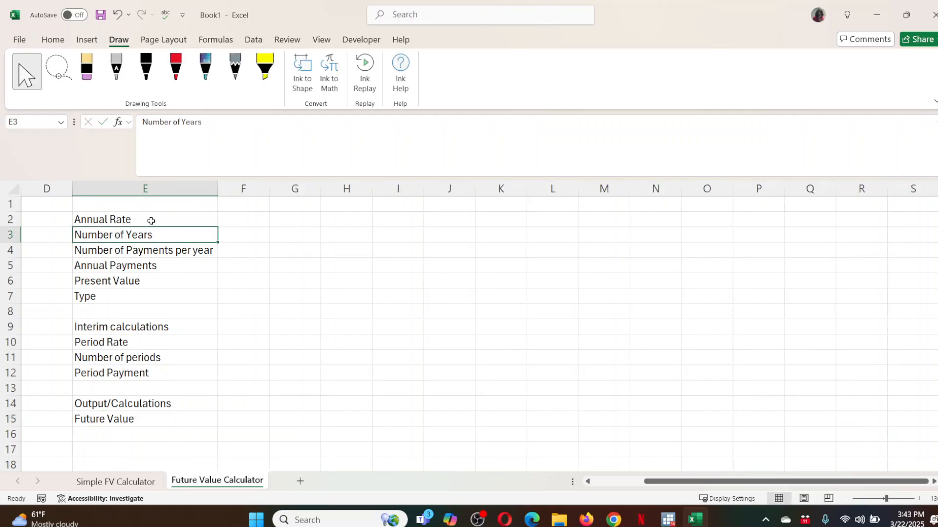
# - Append (rate %) to the Period Rate label in E10
pyautogui.doubleClick(158, 219)
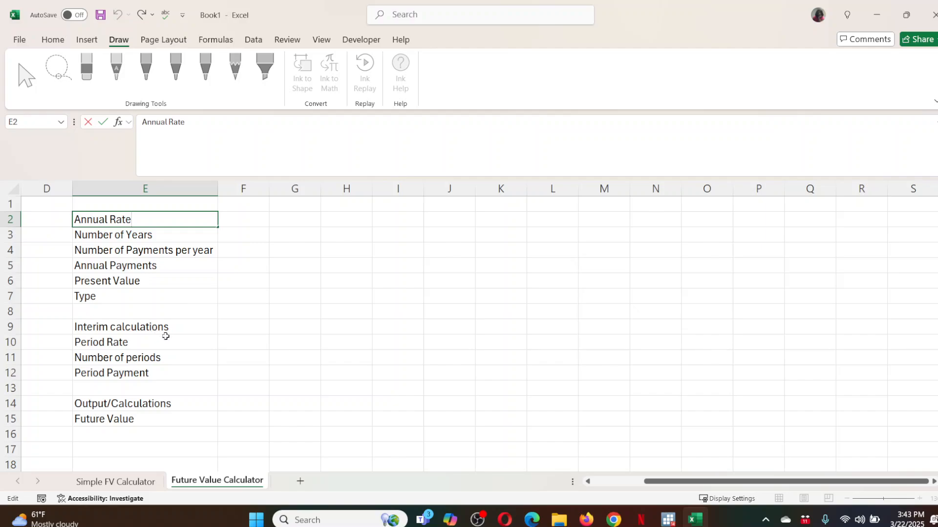
pyautogui.doubleClick(166, 340)
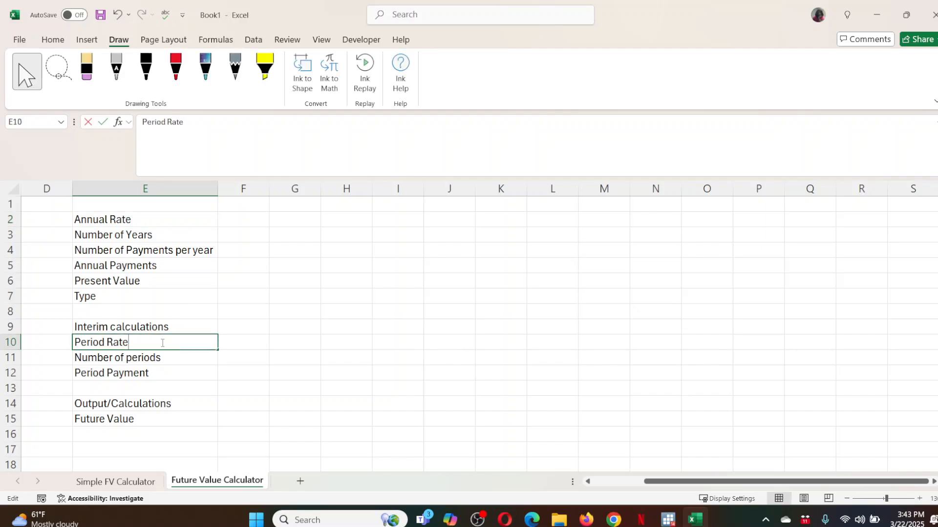
pyautogui.write('(Rat')
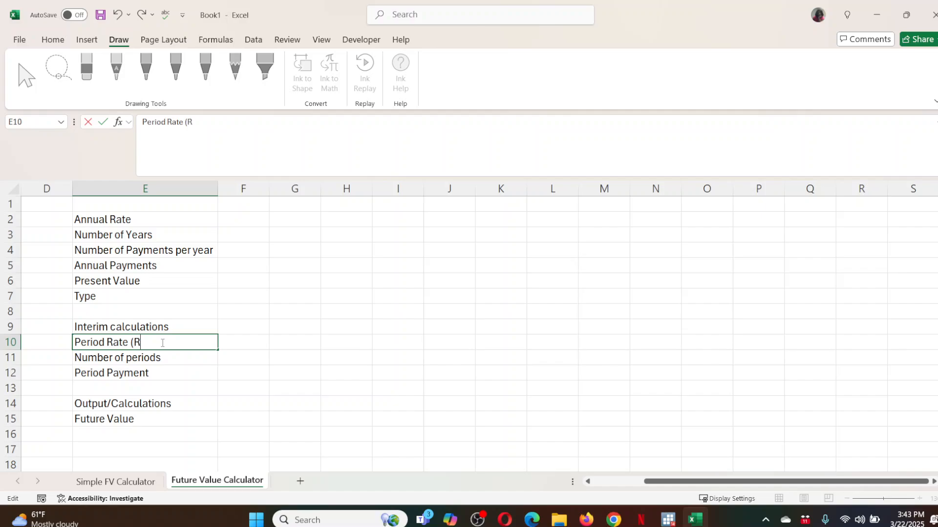
pyautogui.press('BackSpace')
pyautogui.press('BackSpace')
pyautogui.press('BackSpace')
pyautogui.write('rate %)')
# - Append (%) to the Annual Rate label in E2
pyautogui.click(205, 218)
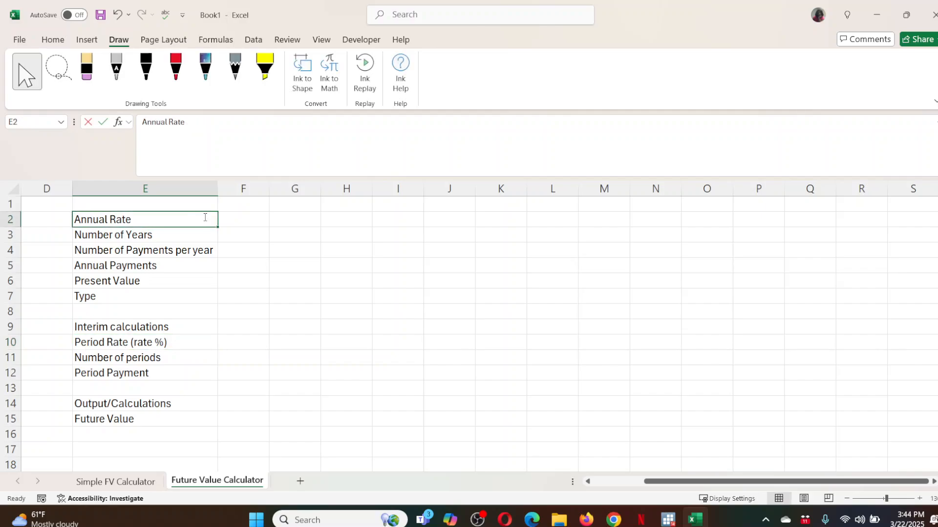
pyautogui.doubleClick(205, 217)
pyautogui.write('(')
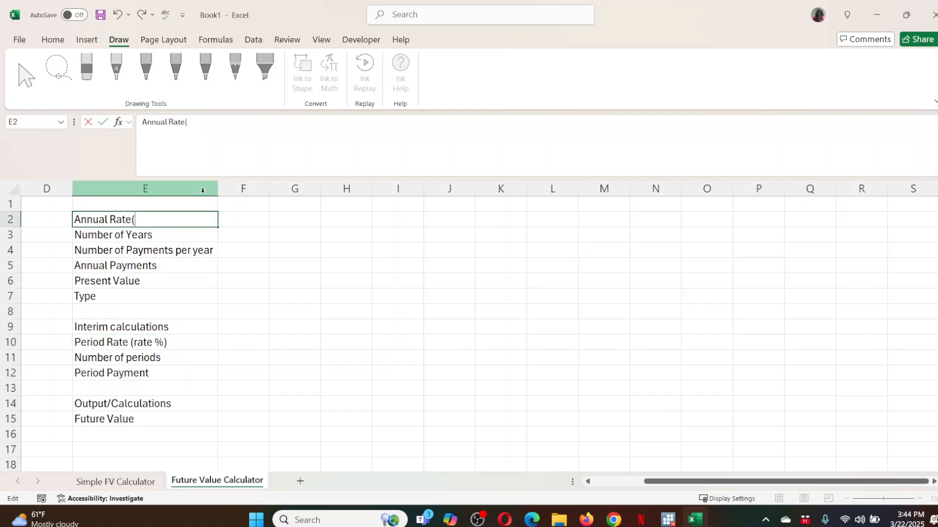
pyautogui.write('%)')
pyautogui.click(182, 346)
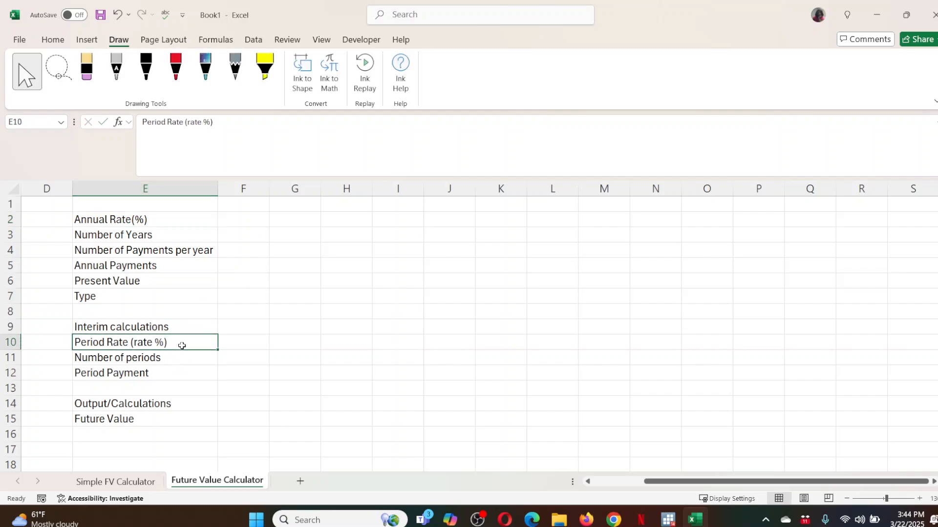
# - Remove (rate %) from the Period Rate label in E10
pyautogui.doubleClick(181, 346)
pyautogui.moveTo(182, 346); pyautogui.dragTo(131, 345)
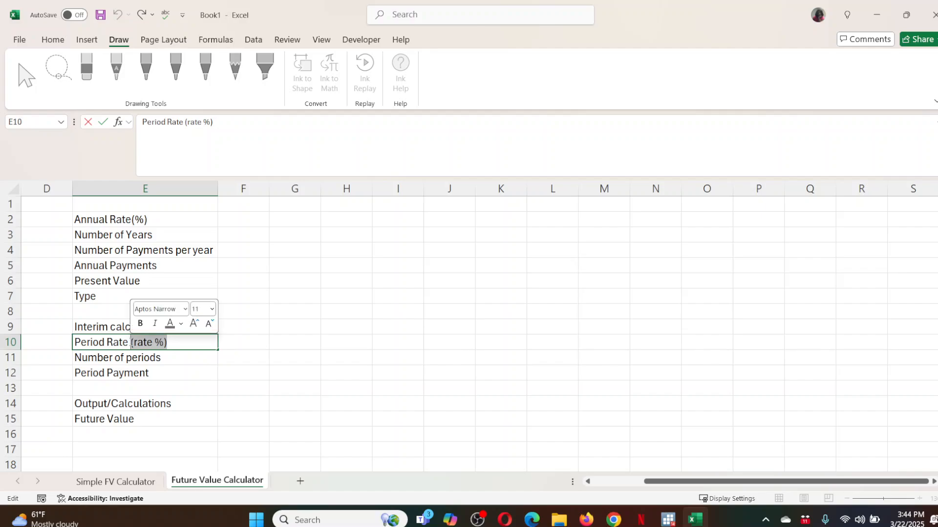
pyautogui.press('BackSpace')
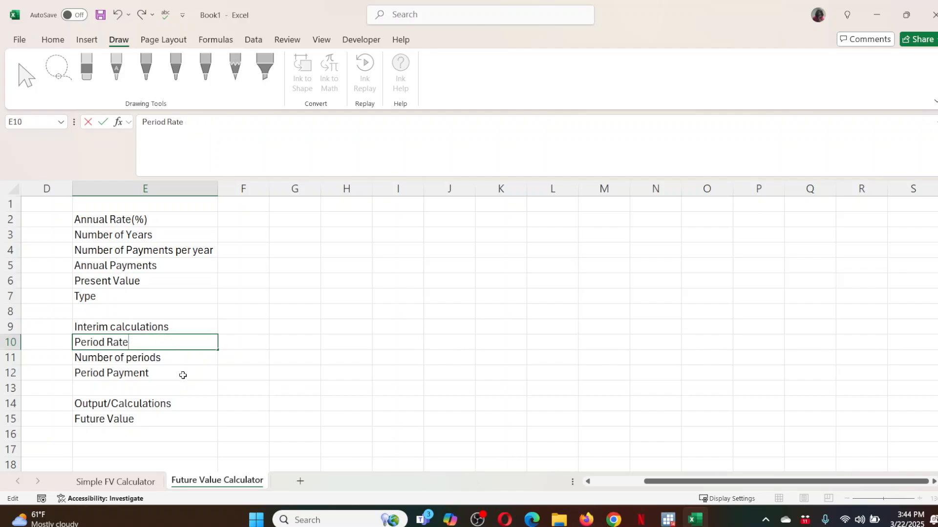
# - Append (nper) to the Number of periods label in E11 and (pmt) to the Period Payment label in E12
pyautogui.click(179, 359)
pyautogui.doubleClick(180, 359)
pyautogui.write('(')
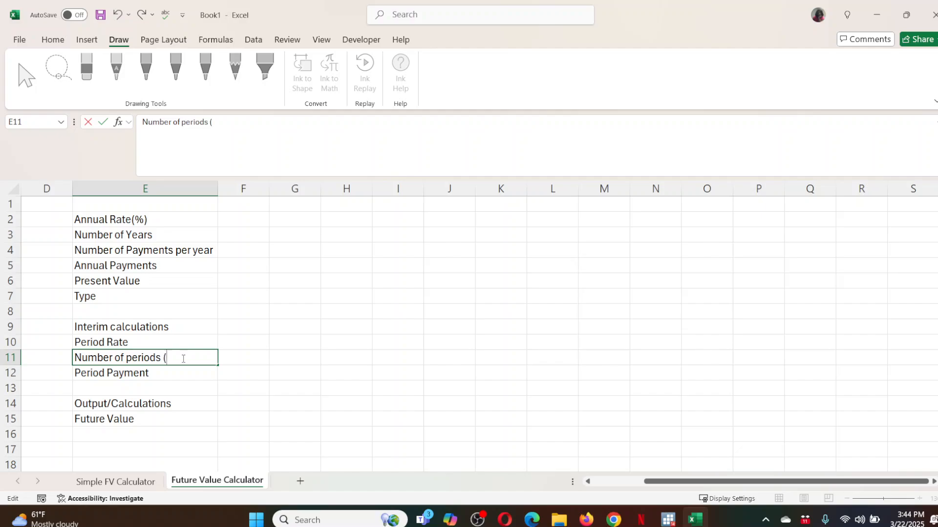
pyautogui.write('nper)')
pyautogui.doubleClick(178, 371)
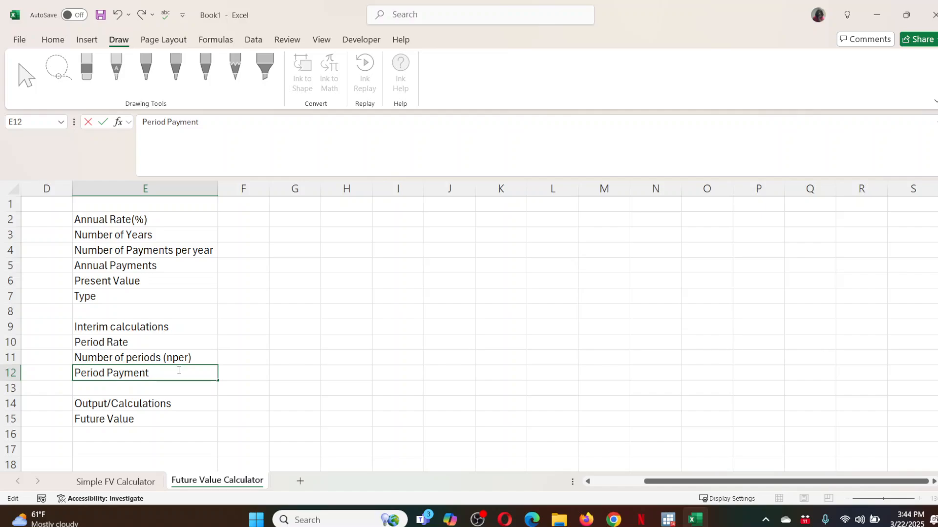
pyautogui.write('(pmt)')
# - Append (pv) to the Present Value label in E6
pyautogui.click(173, 276)
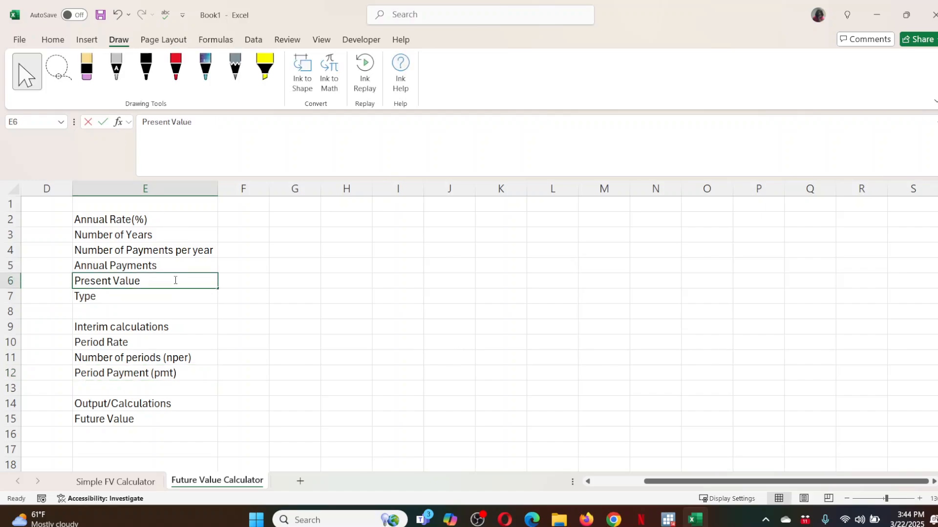
pyautogui.write('(')
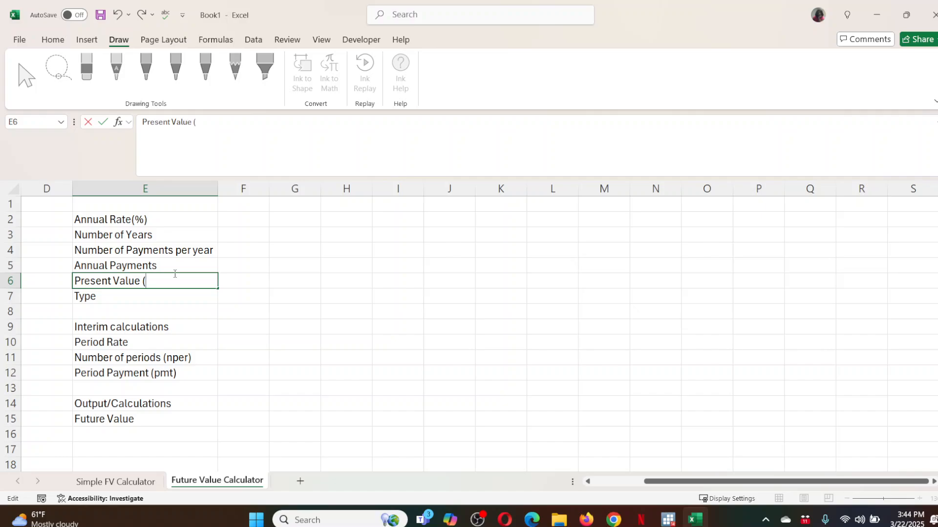
pyautogui.write('pv)')
# - Extend the Type label in E7 to read Type 0 or 1
pyautogui.click(119, 299)
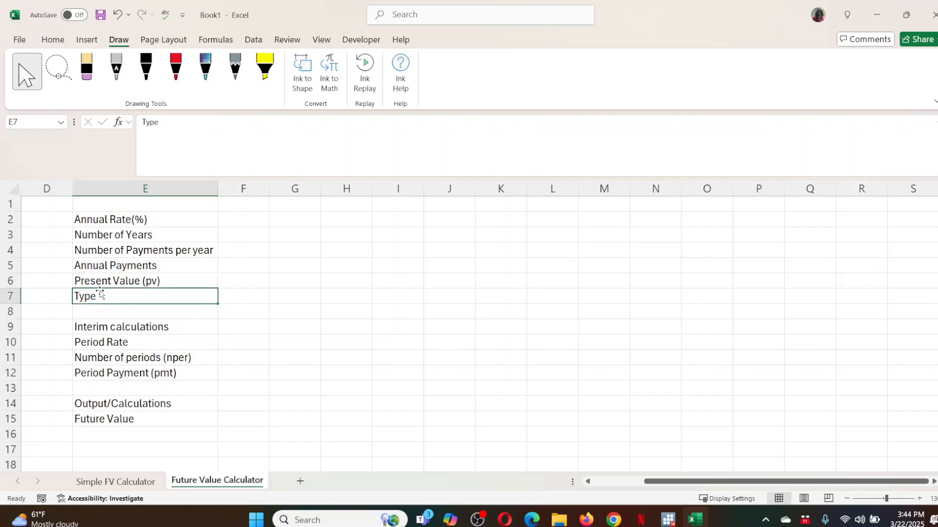
pyautogui.doubleClick(113, 296)
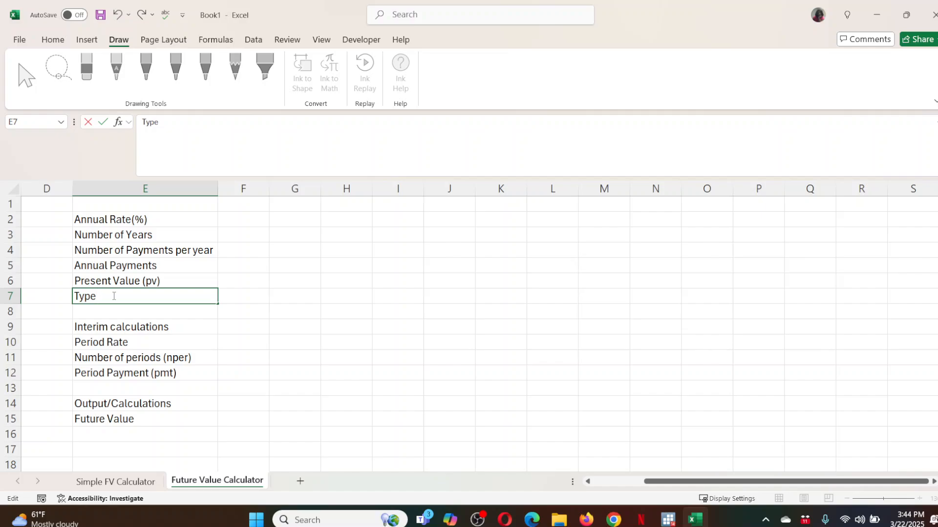
pyautogui.write('0')
pyautogui.write('/')
pyautogui.write(' 0')
pyautogui.press('BackSpace')
pyautogui.write('or 1')
pyautogui.click(187, 406)
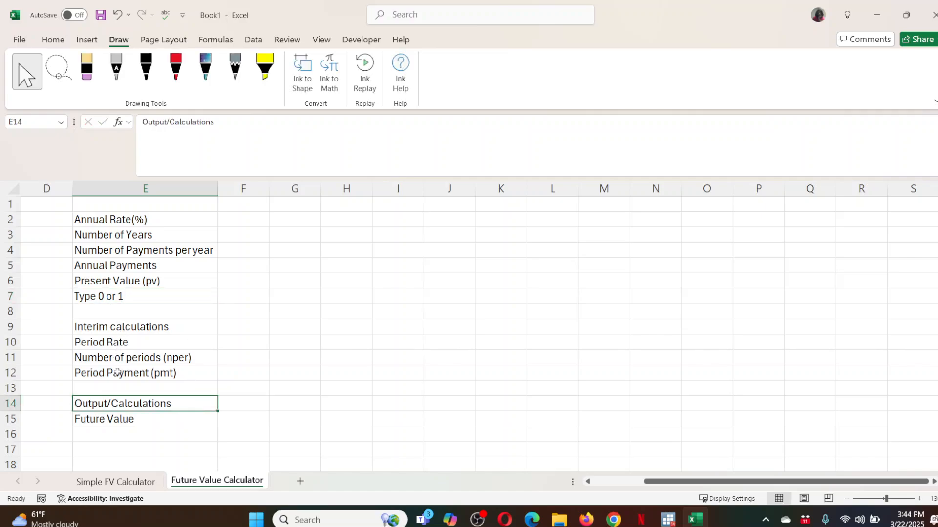
pyautogui.doubleClick(134, 372)
pyautogui.click(290, 330)
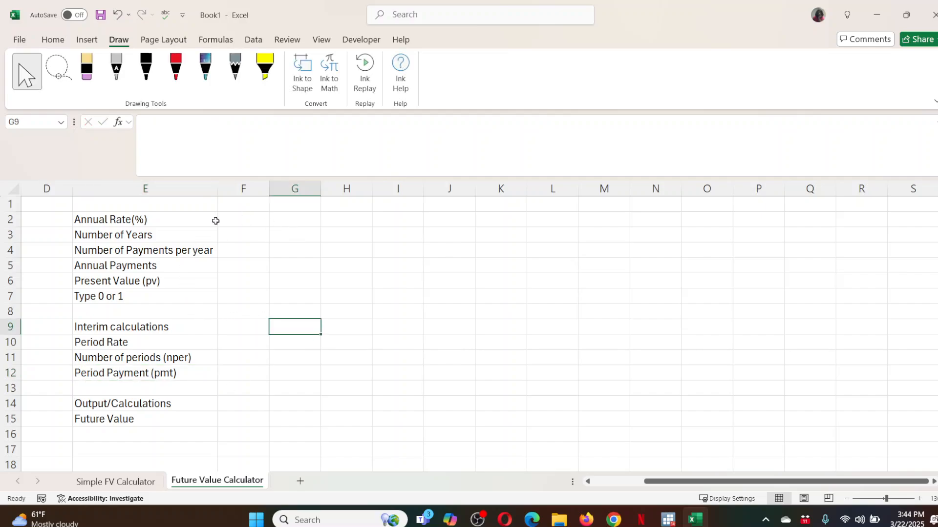
# - Fill the input cells F2:F7 with yellow and apply all borders to them
pyautogui.moveTo(241, 222); pyautogui.dragTo(242, 296)
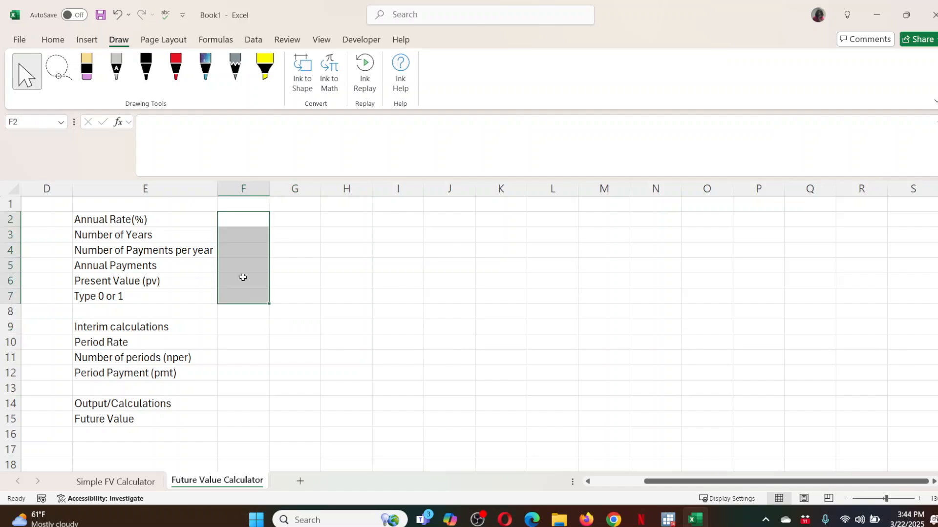
pyautogui.click(50, 39)
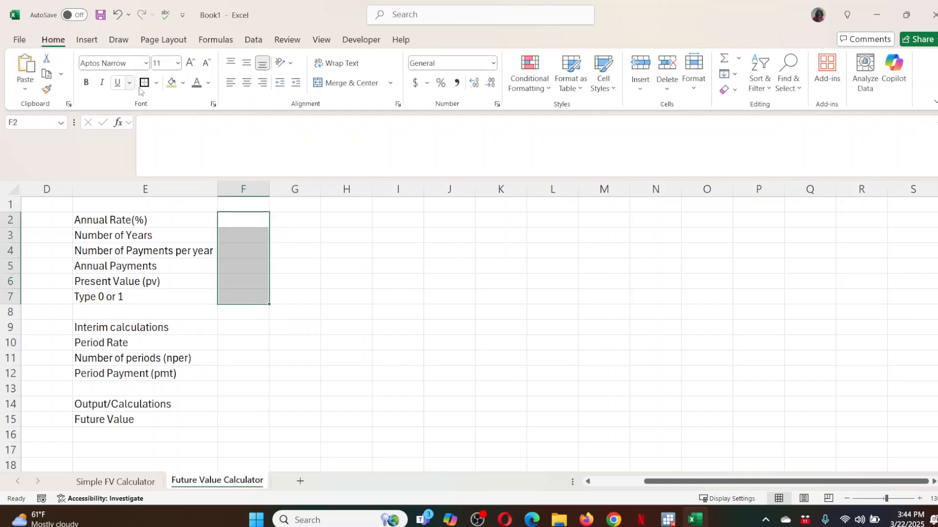
pyautogui.click(183, 83)
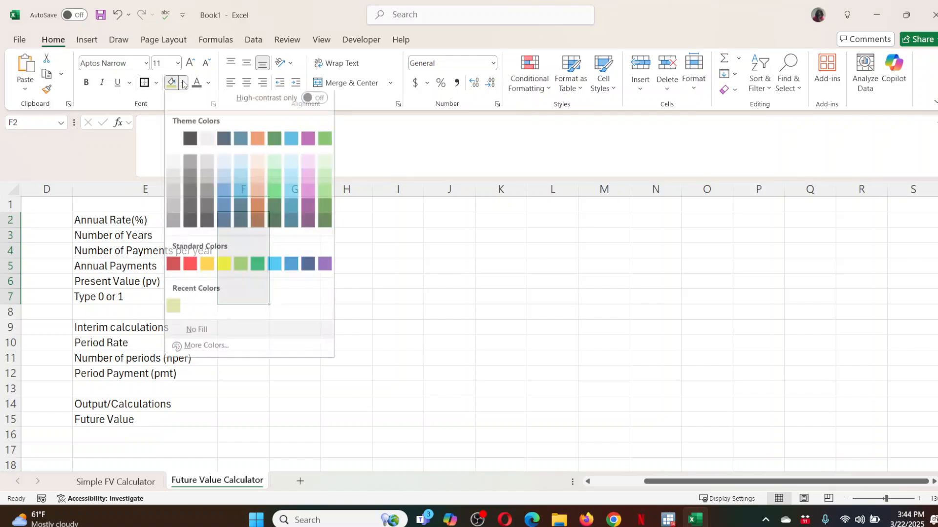
pyautogui.click(224, 269)
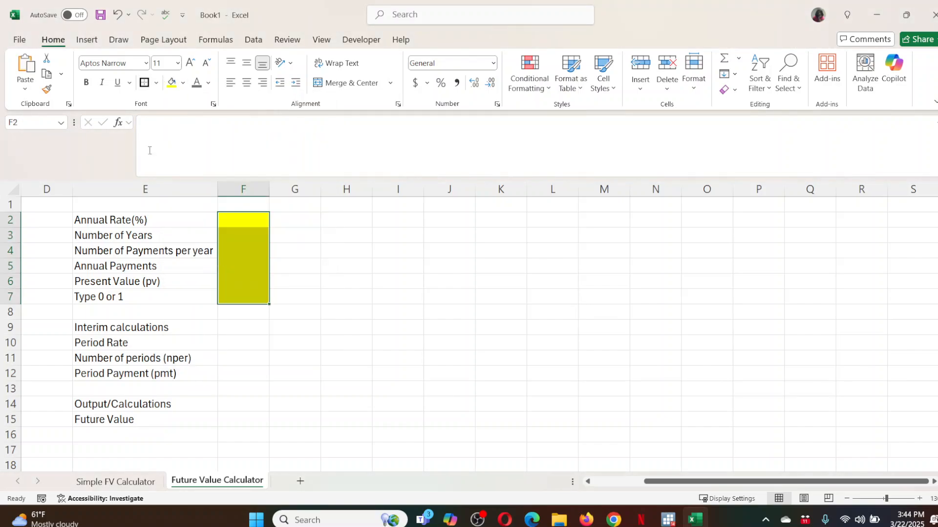
pyautogui.click(157, 83)
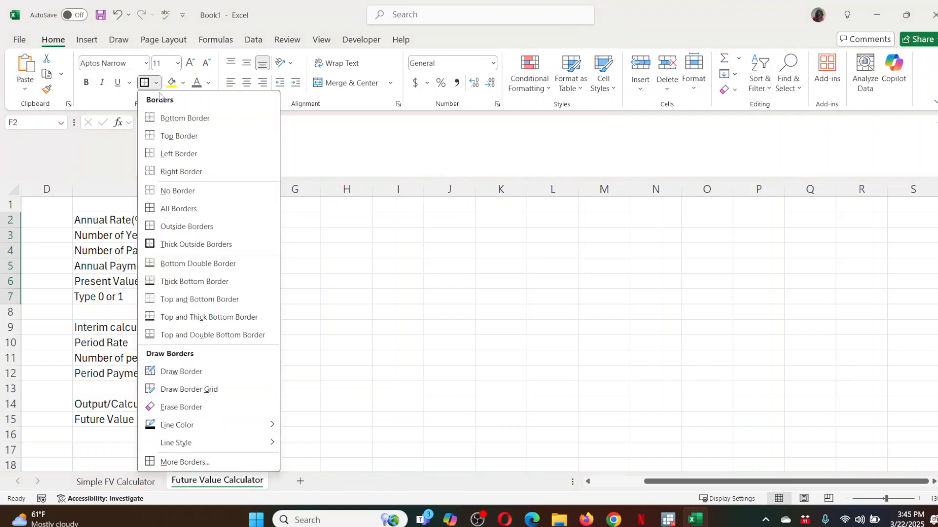
pyautogui.click(183, 215)
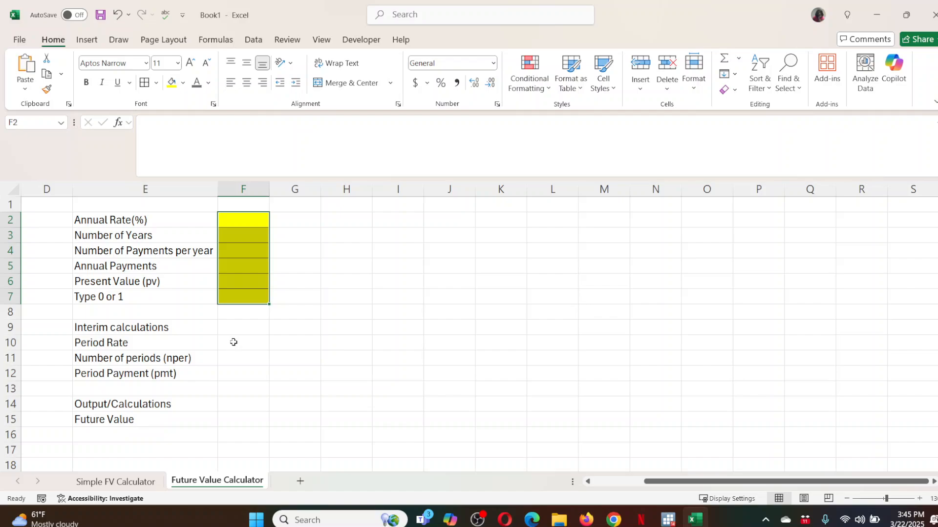
# - Apply all borders to the interim calculation cells F10:F12
pyautogui.moveTo(233, 342); pyautogui.dragTo(234, 378)
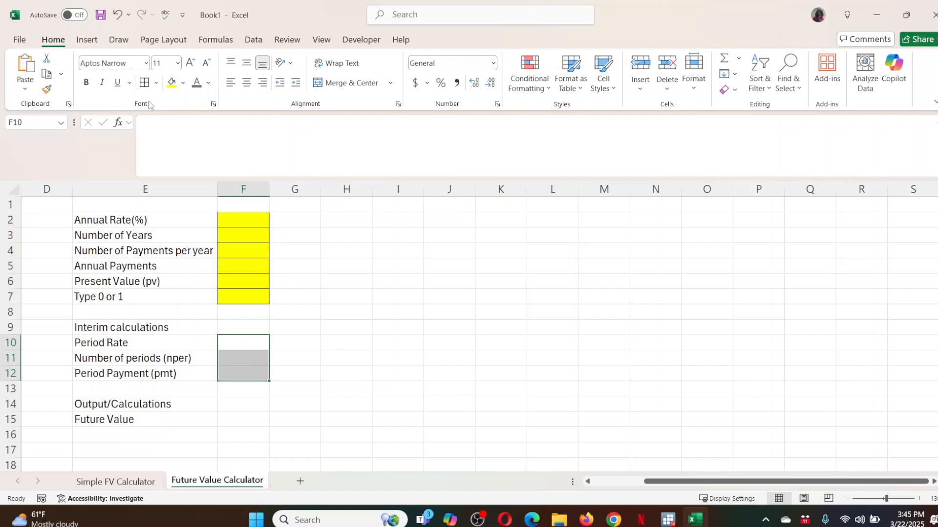
pyautogui.click(144, 83)
pyautogui.click(244, 419)
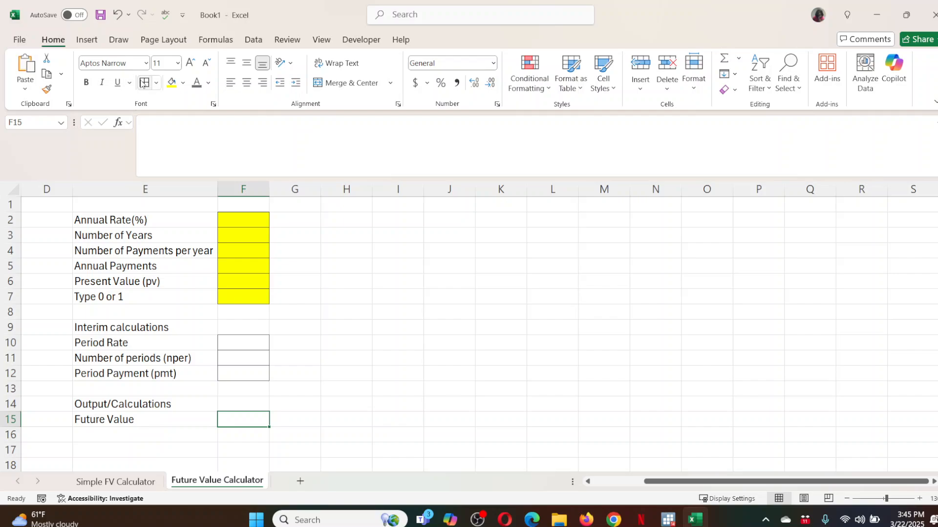
# - Fill the Future Value output cell F15 with orange
pyautogui.click(183, 86)
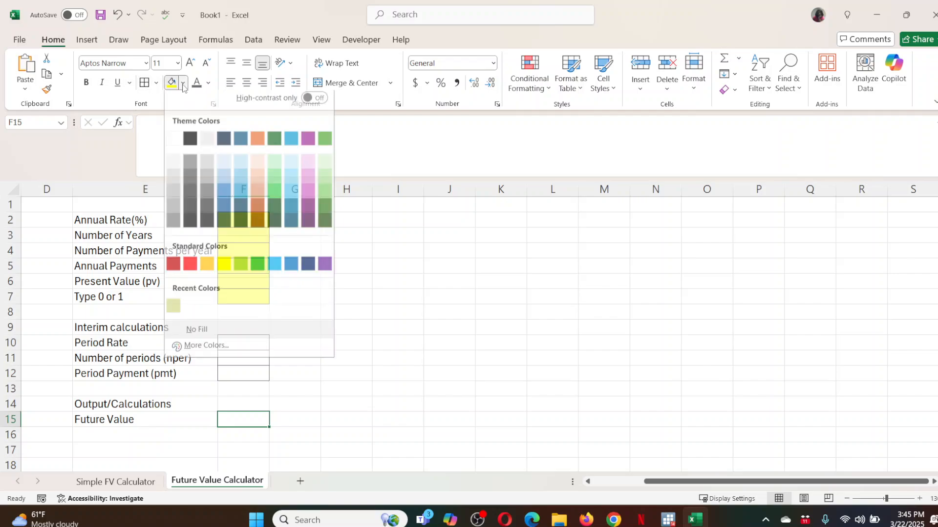
pyautogui.click(204, 268)
pyautogui.click(417, 386)
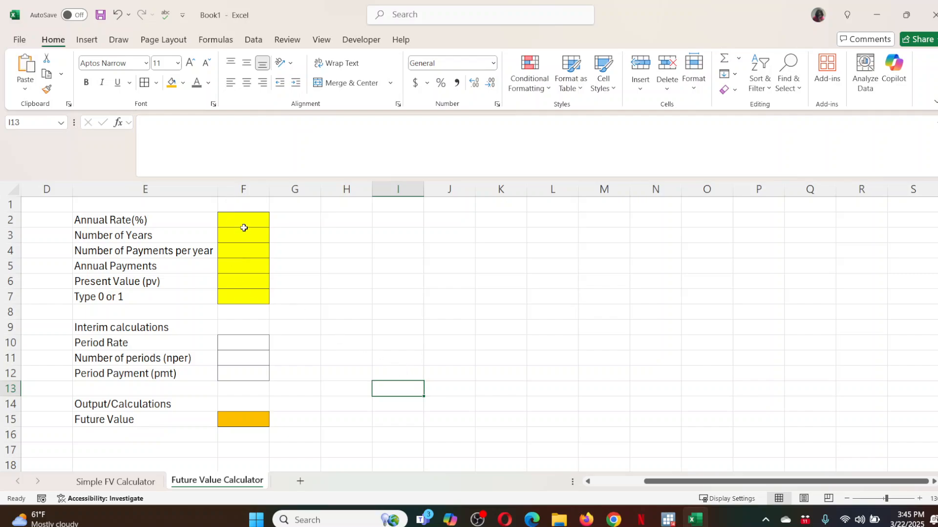
# - Enter an annual rate of 10%, 5 years and 1 payment per year in F2:F4, matching the simple calculator
pyautogui.click(116, 482)
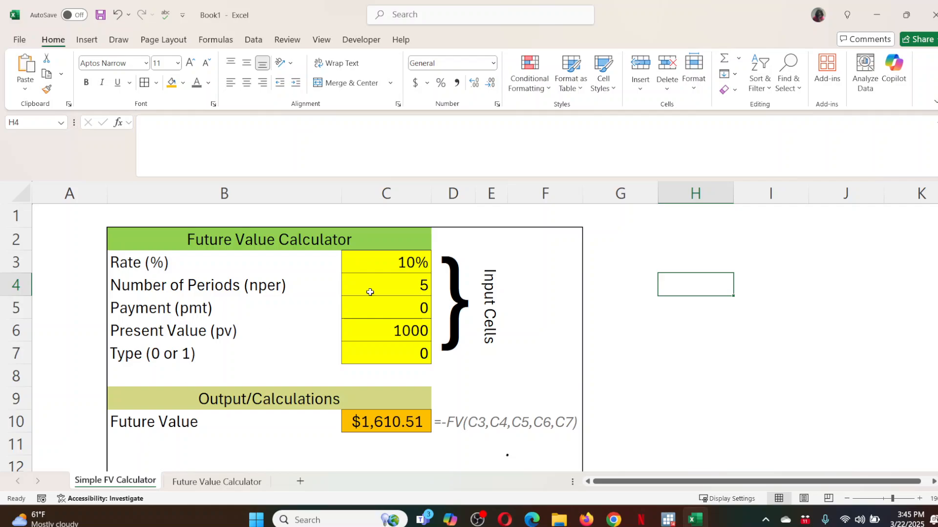
pyautogui.click(201, 482)
pyautogui.click(253, 220)
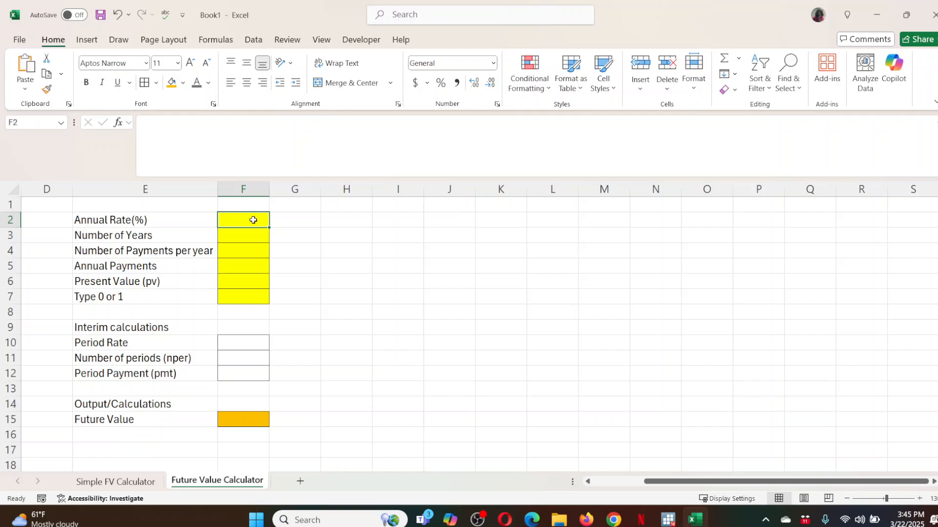
pyautogui.write('10%')
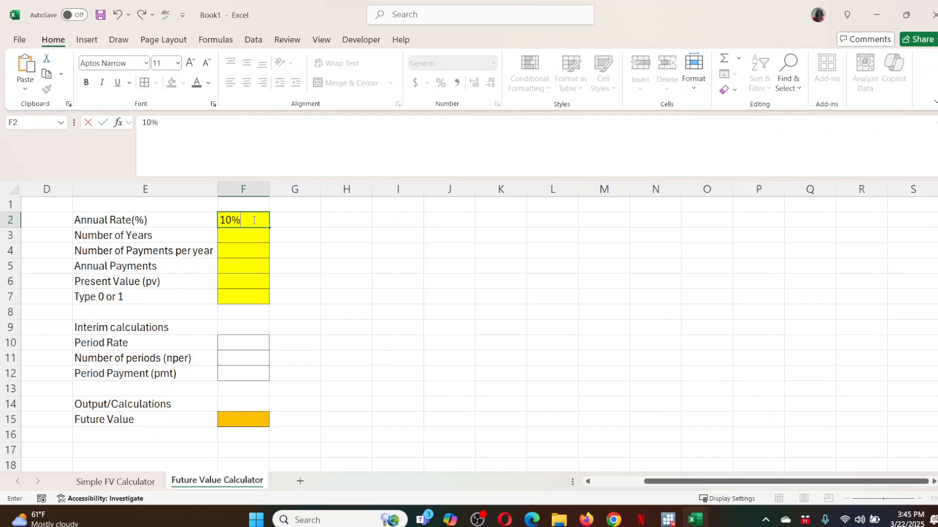
pyautogui.press('Return')
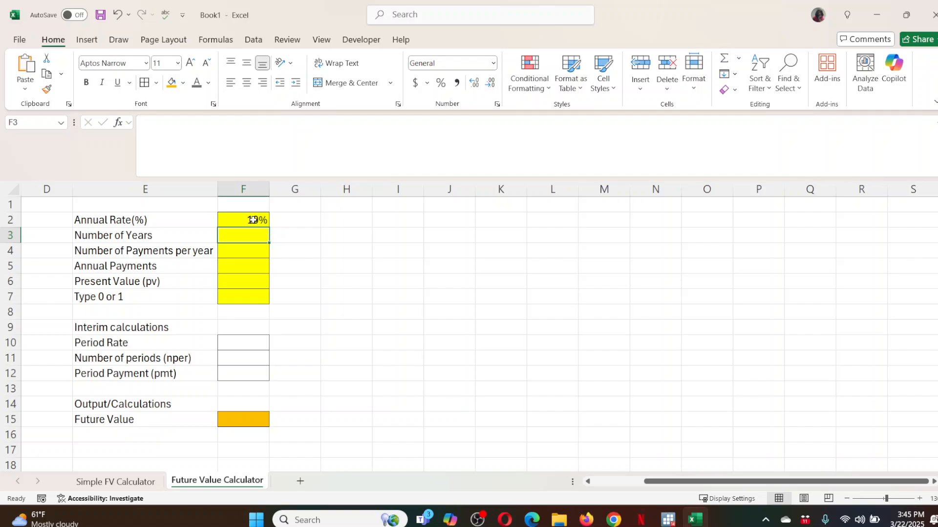
pyautogui.write('5')
pyautogui.press('Return')
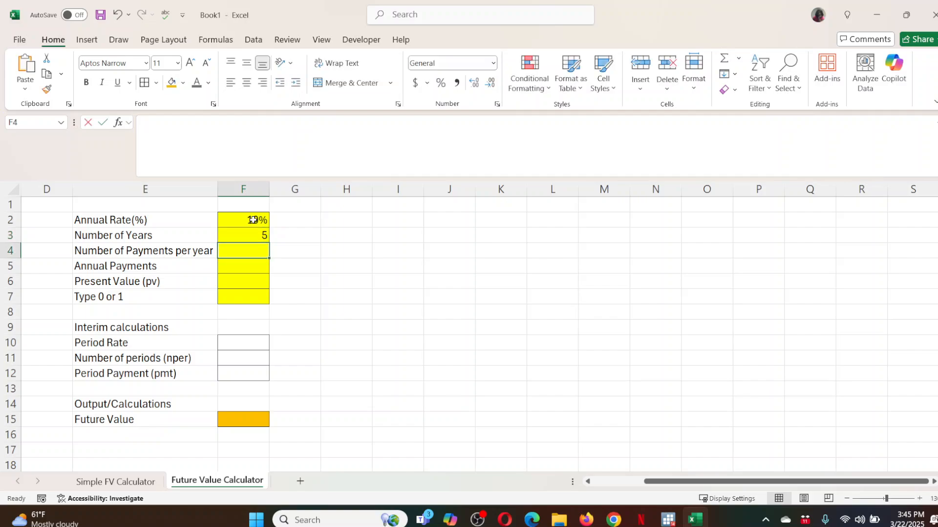
pyautogui.write('1')
pyautogui.press('Return')
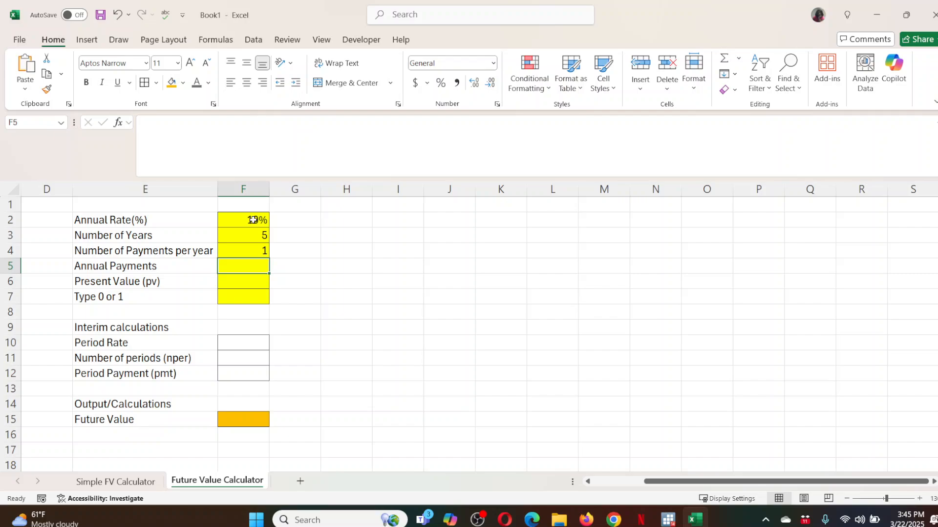
# - Enter annual payments of 0, a present value of 1000 and type 0 in F5:F7, matching the simple calculator
pyautogui.click(144, 483)
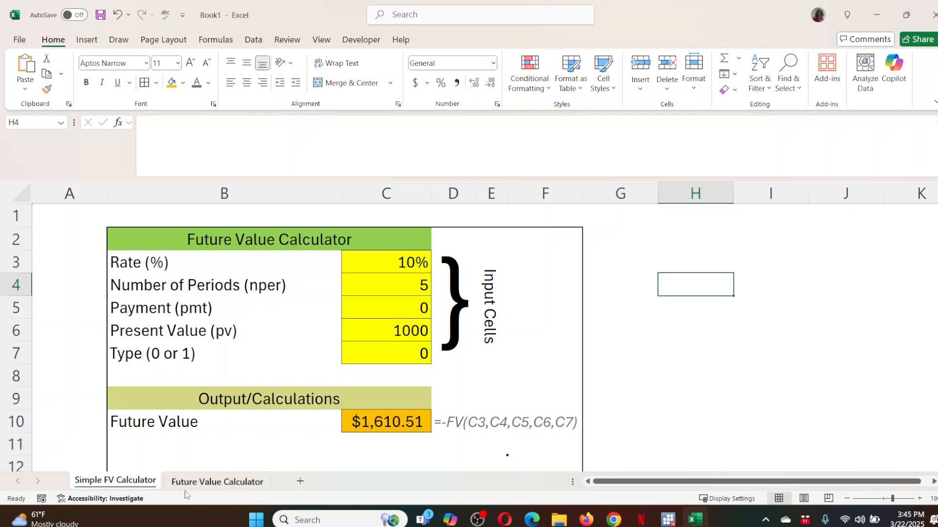
pyautogui.click(205, 484)
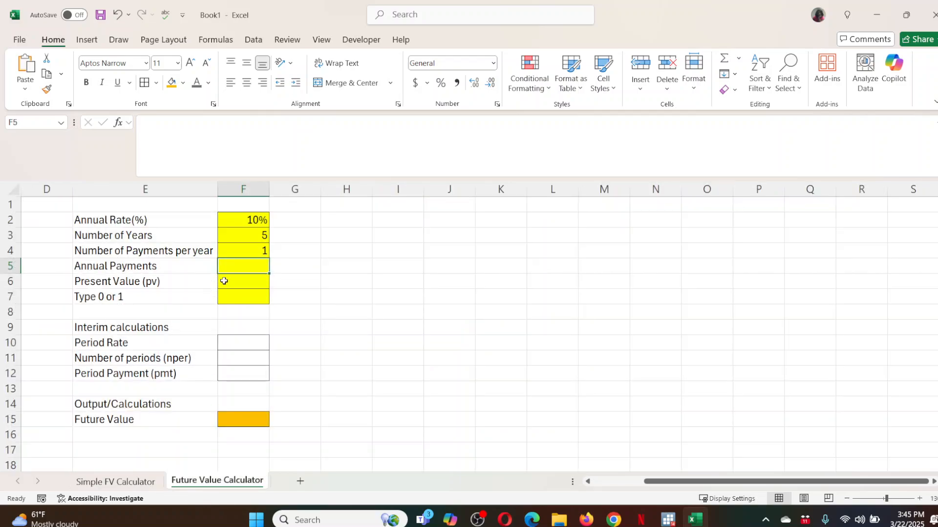
pyautogui.write('0')
pyautogui.press('Return')
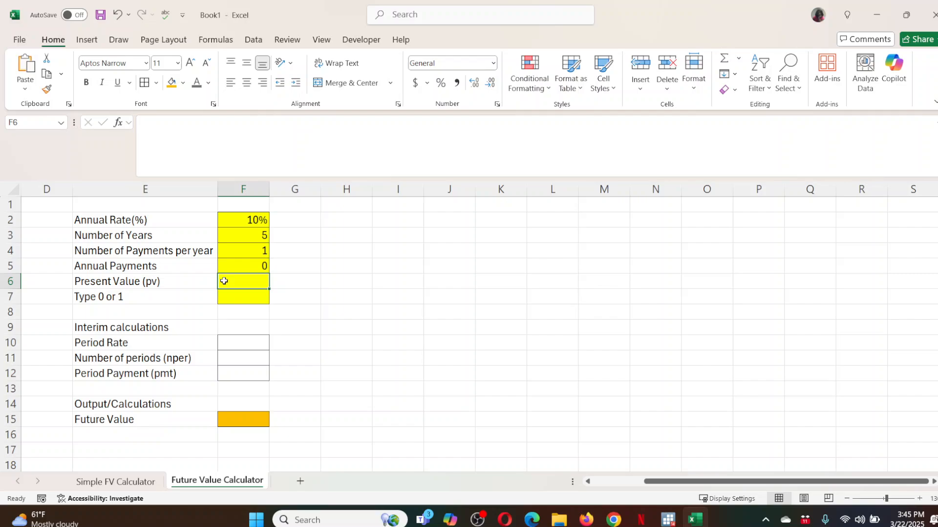
pyautogui.write('1000')
pyautogui.press('Return')
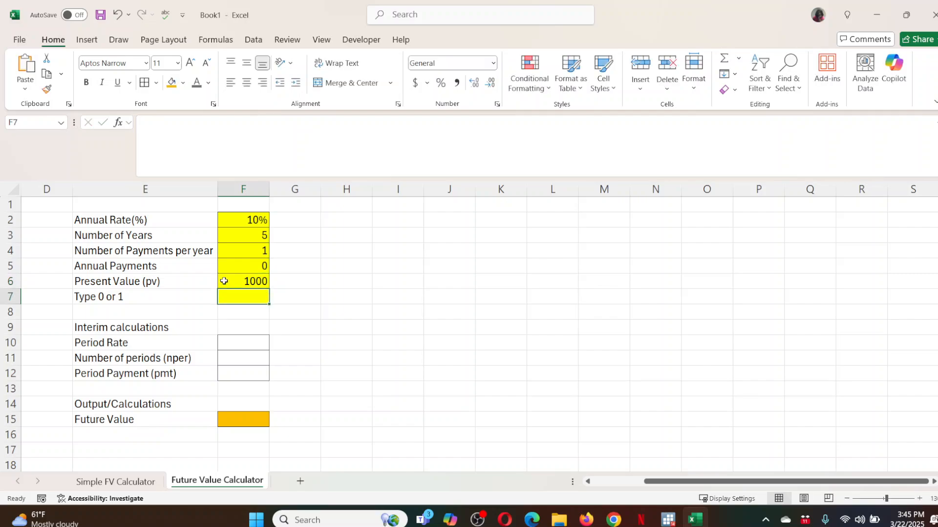
pyautogui.write('0')
pyautogui.press('Return')
# - Calculate the Period Rate in F10 with =F2/F4 and format it as a percentage
pyautogui.press('Down')
pyautogui.press('Down')
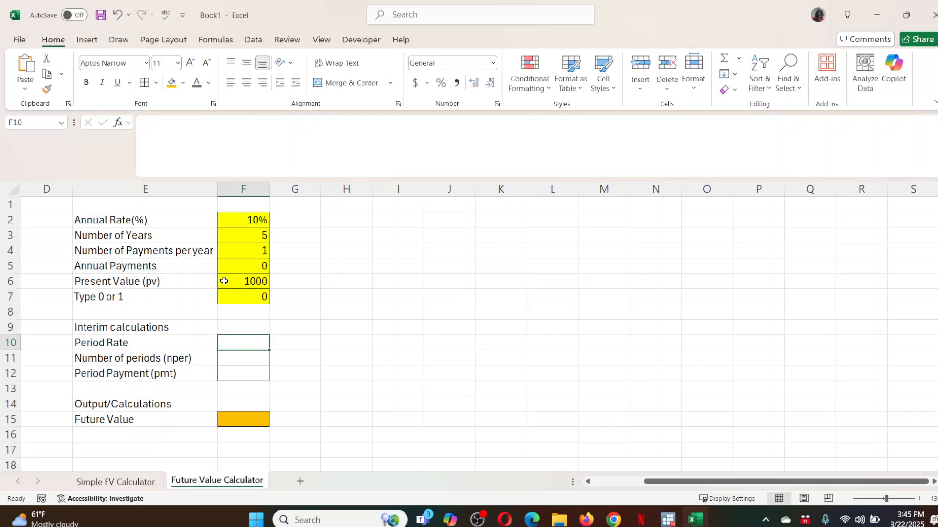
pyautogui.write('=')
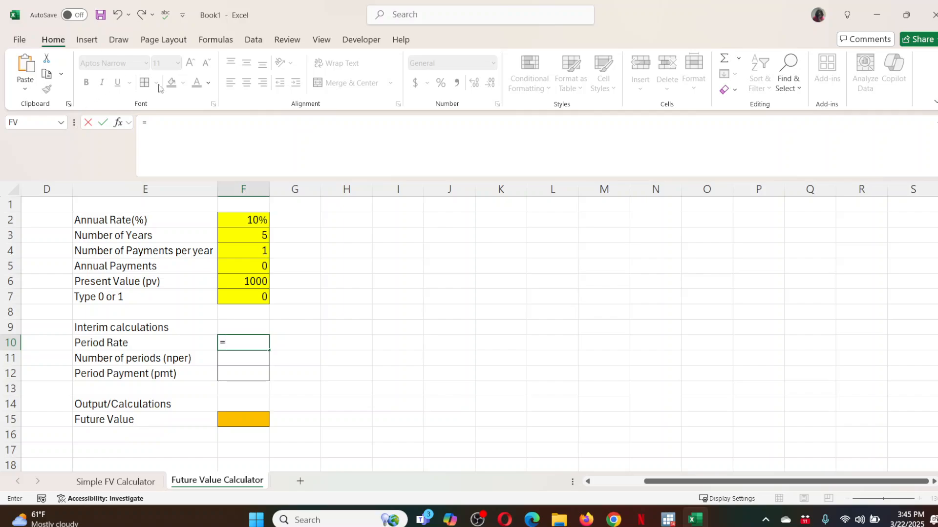
pyautogui.click(240, 221)
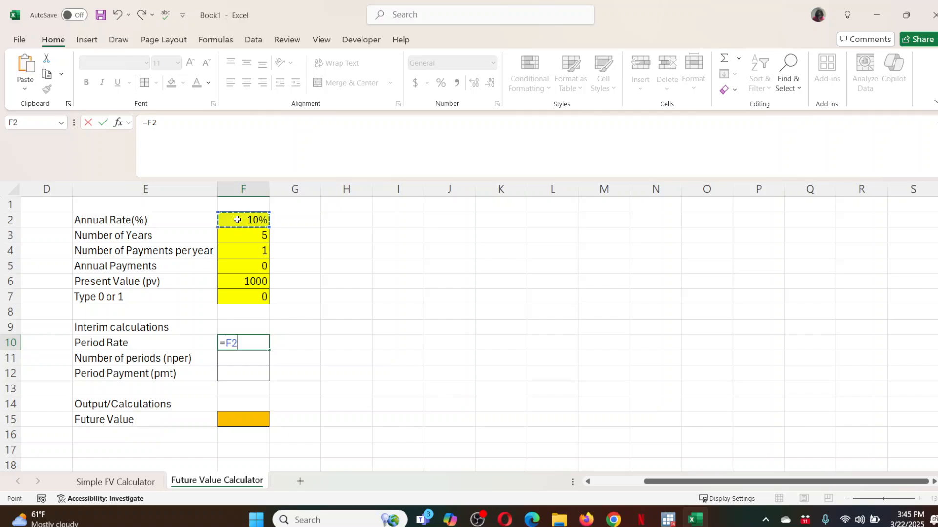
pyautogui.write('/')
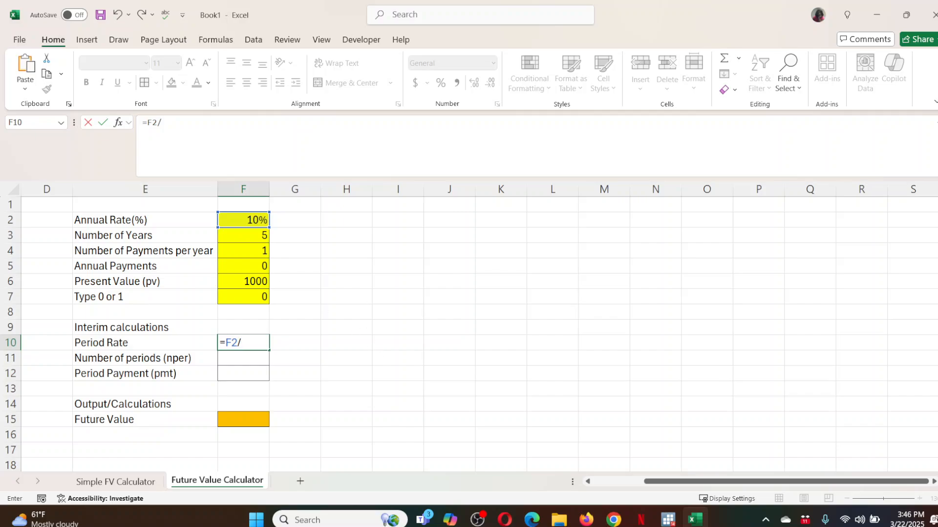
pyautogui.click(240, 254)
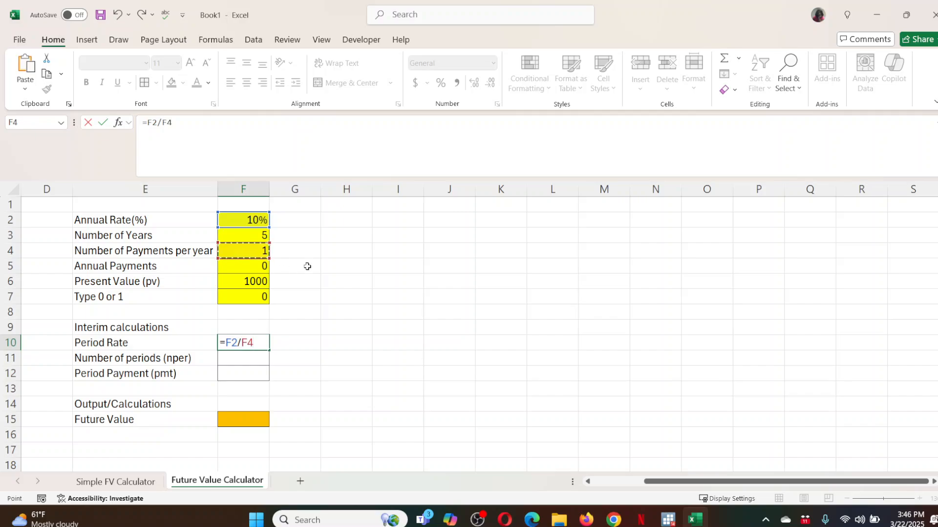
pyautogui.press('Return')
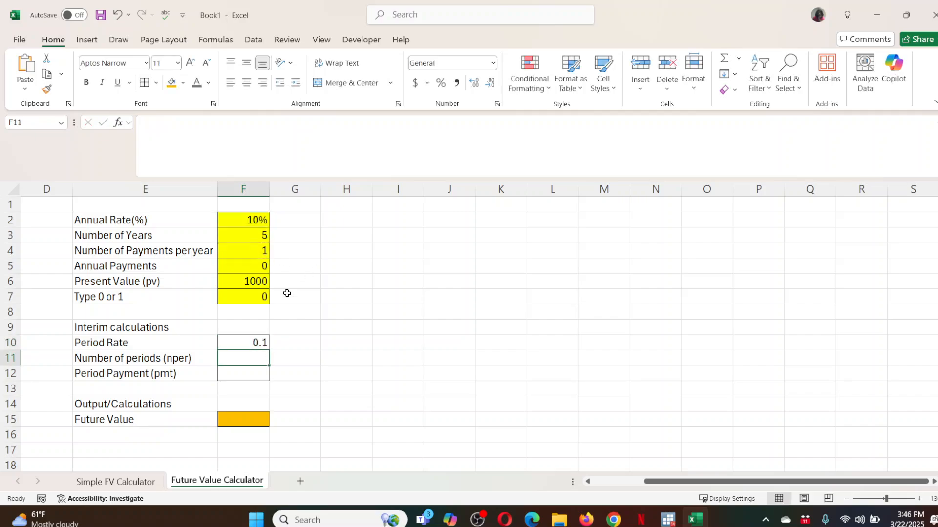
pyautogui.click(225, 345)
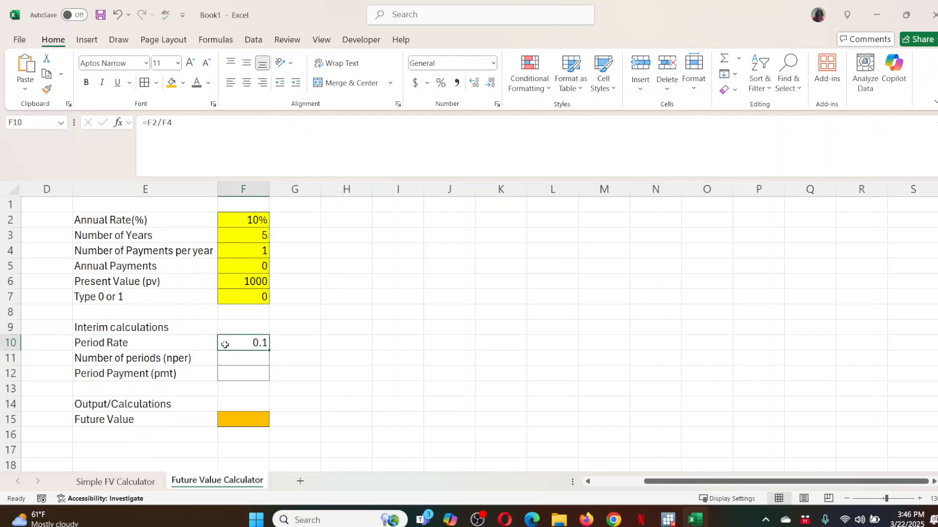
pyautogui.click(441, 84)
# - Test the Period Rate formula with 2 payments per year in F4, and set F4 back to 1
pyautogui.click(265, 246)
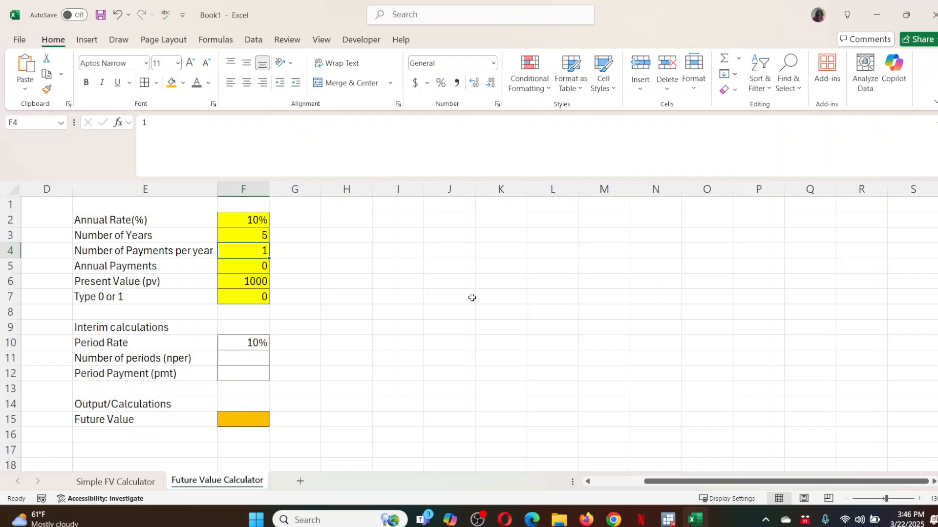
pyautogui.write('2')
pyautogui.press('Return')
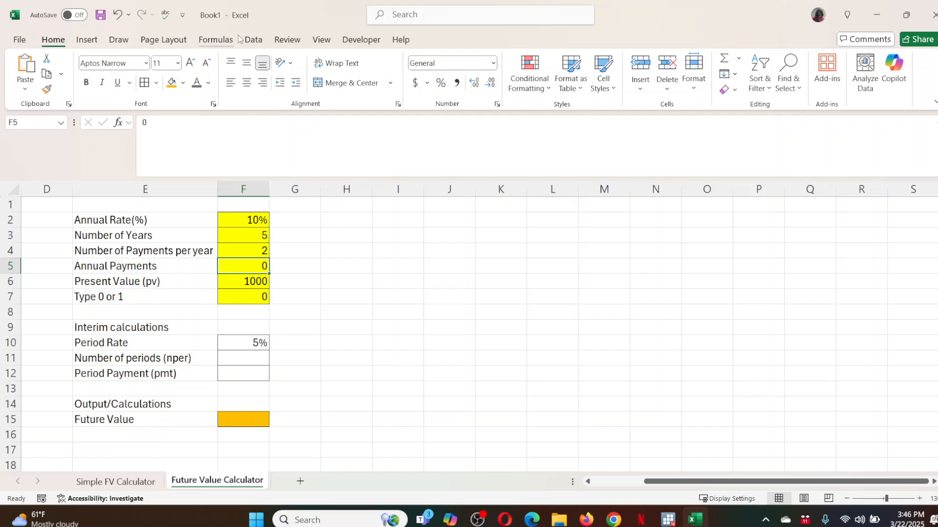
pyautogui.click(252, 253)
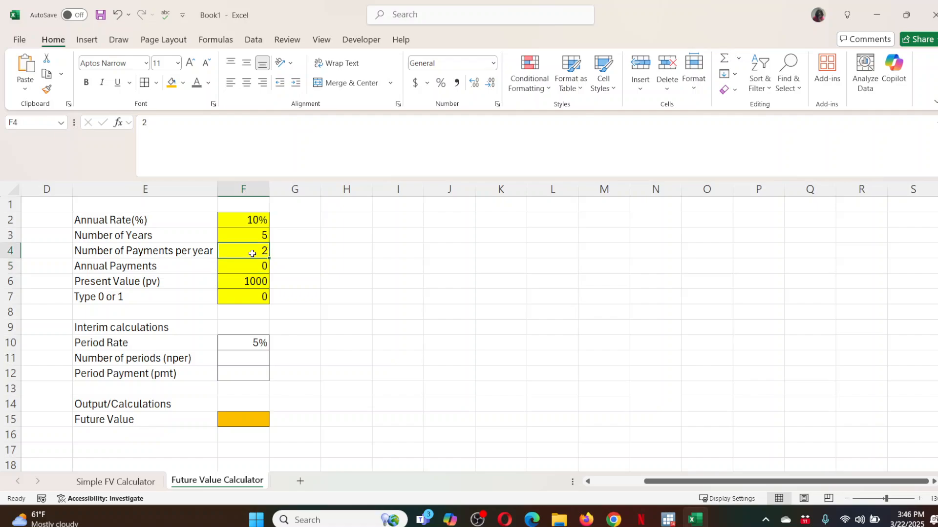
pyautogui.write('1')
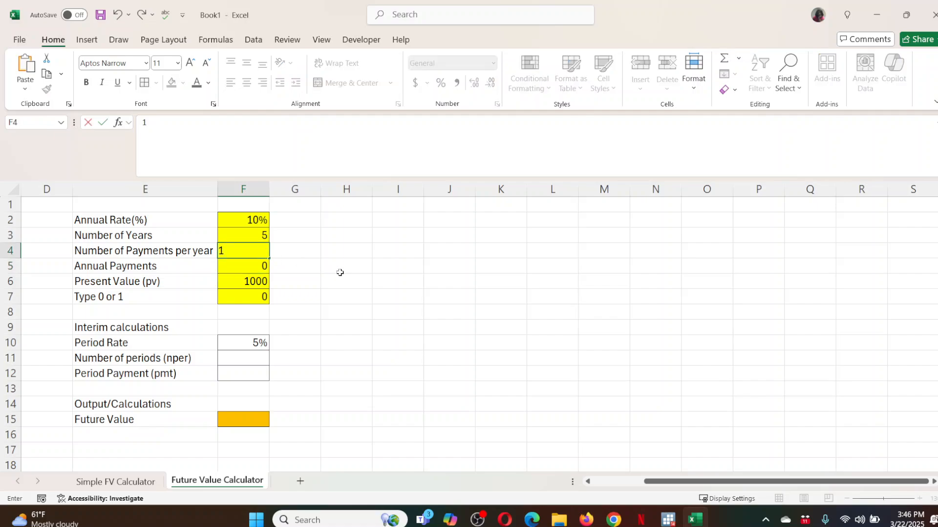
pyautogui.press('Return')
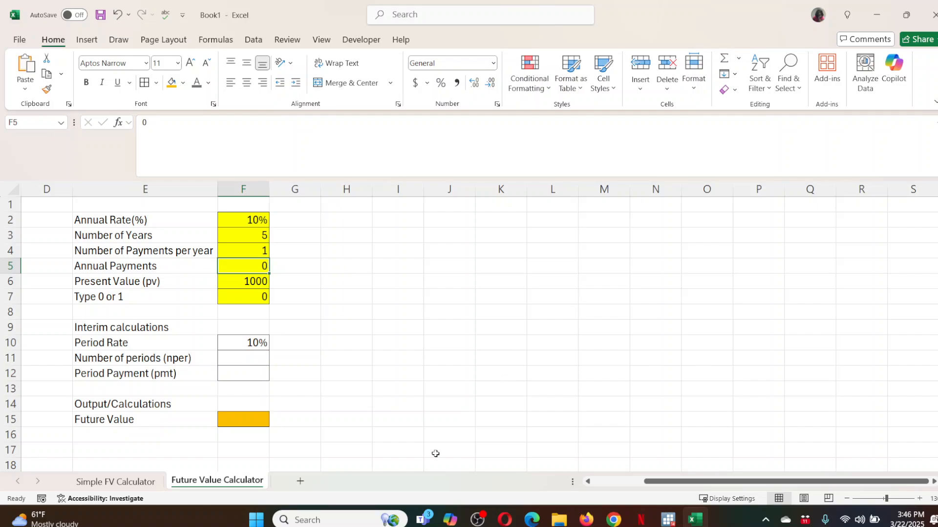
# - Calculate the Number of periods in F11 with =F3*F4
pyautogui.click(261, 363)
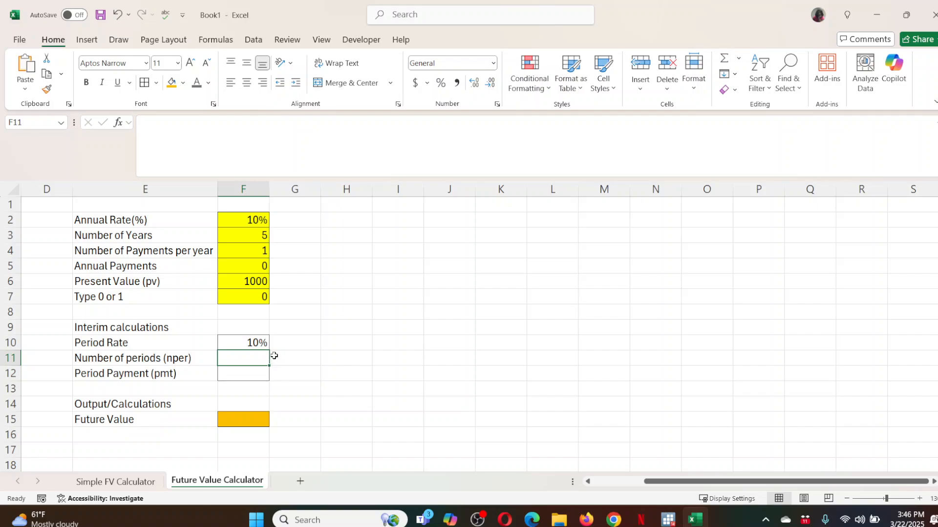
pyautogui.write('=')
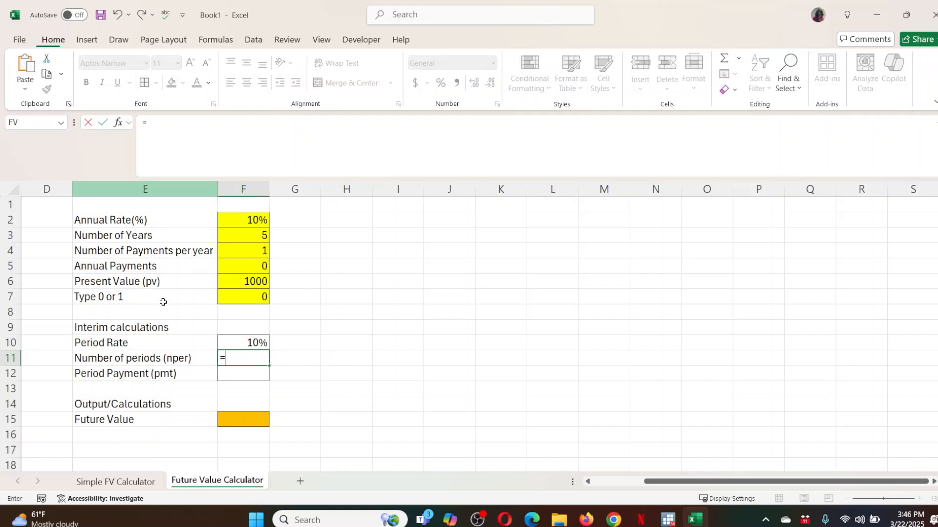
pyautogui.click(238, 233)
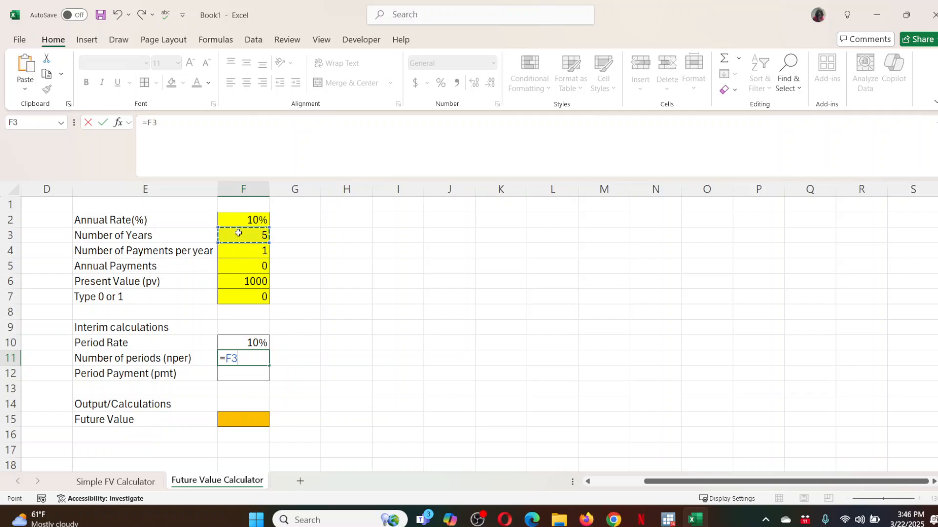
pyautogui.write('*')
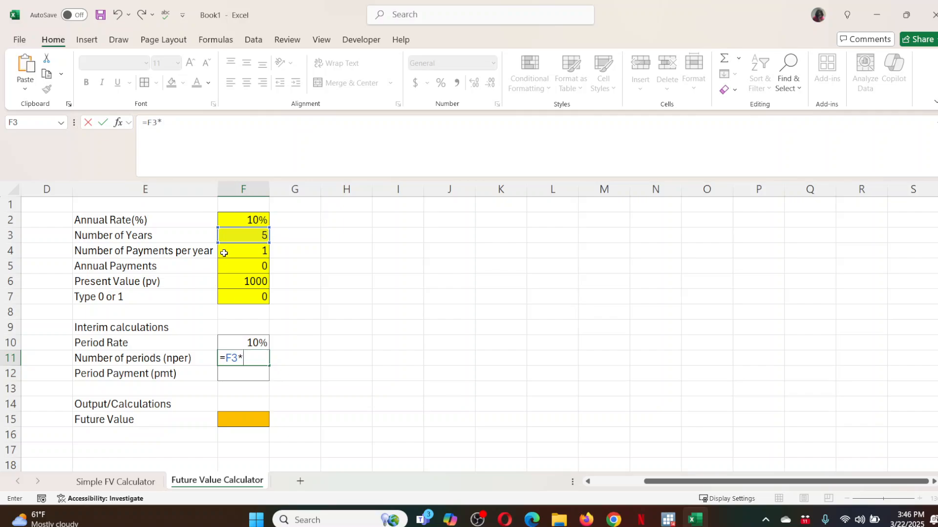
pyautogui.click(238, 251)
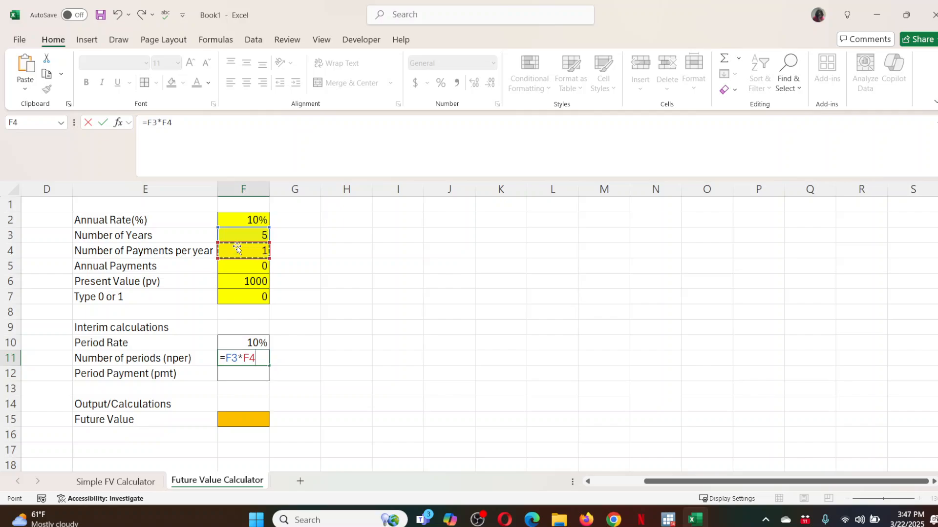
pyautogui.press('Return')
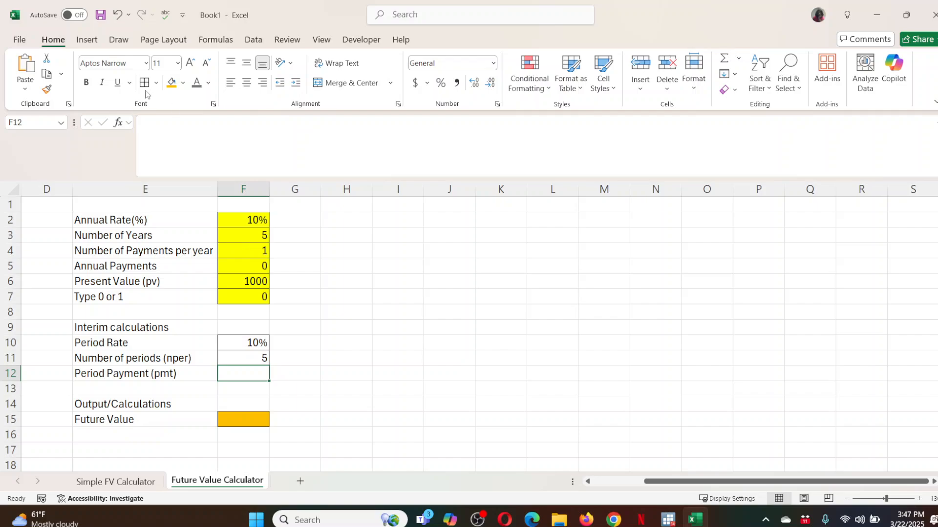
# - Calculate the Period Payment in F12 with =F5/F4
pyautogui.write('=')
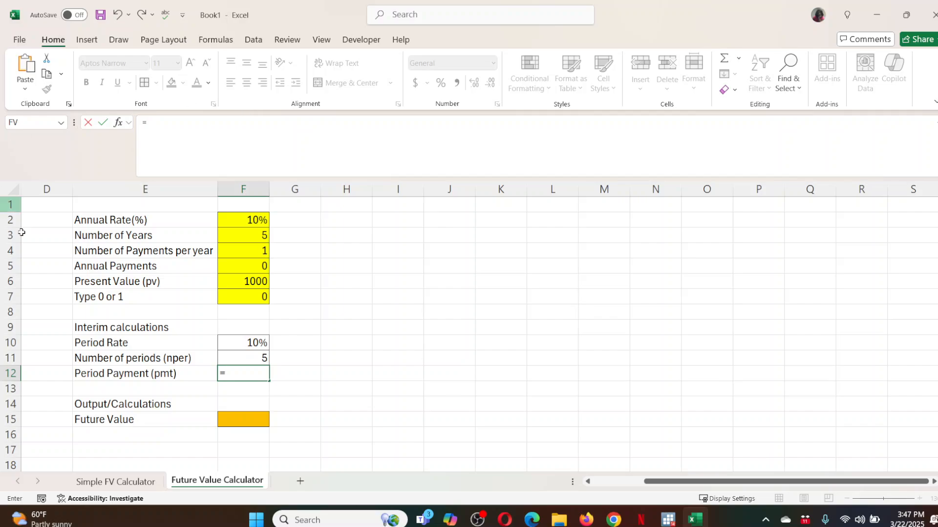
pyautogui.click(248, 266)
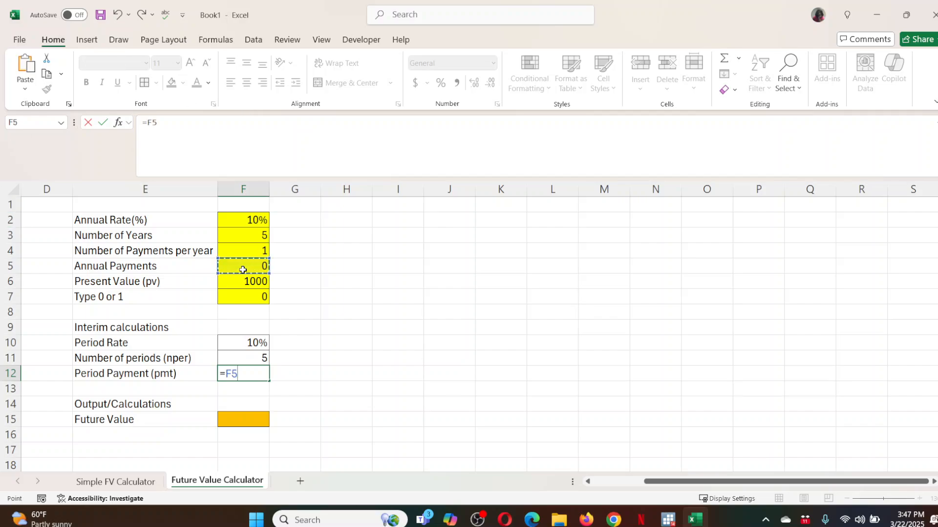
pyautogui.write('//')
pyautogui.click(248, 250)
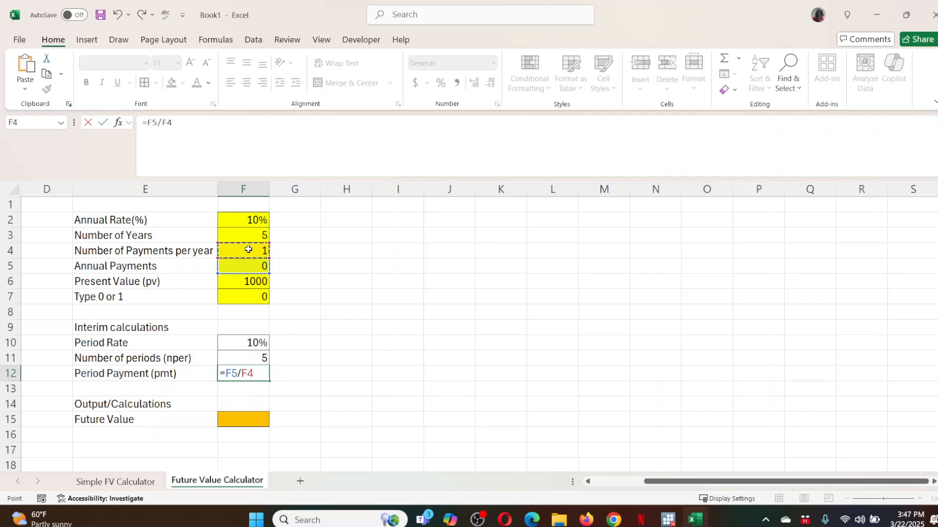
pyautogui.press('Return')
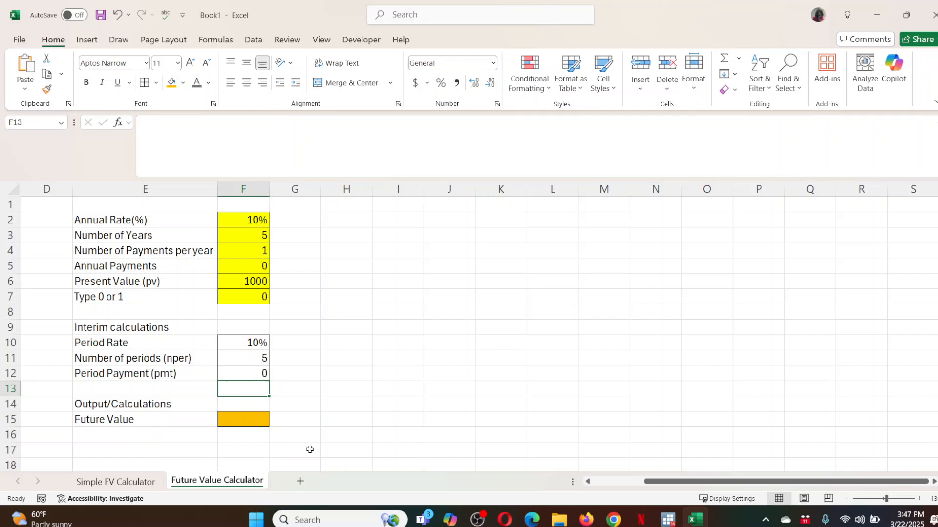
# - Insert the FV function in the Future Value cell F15, with F10 as Rate and F11 as Nper
pyautogui.moveTo(226, 420); pyautogui.dragTo(226, 428)
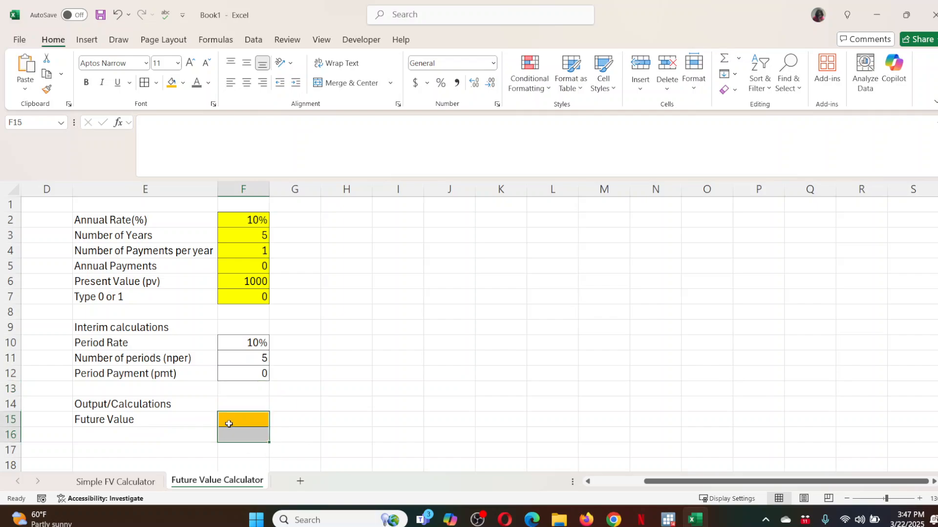
pyautogui.click(228, 424)
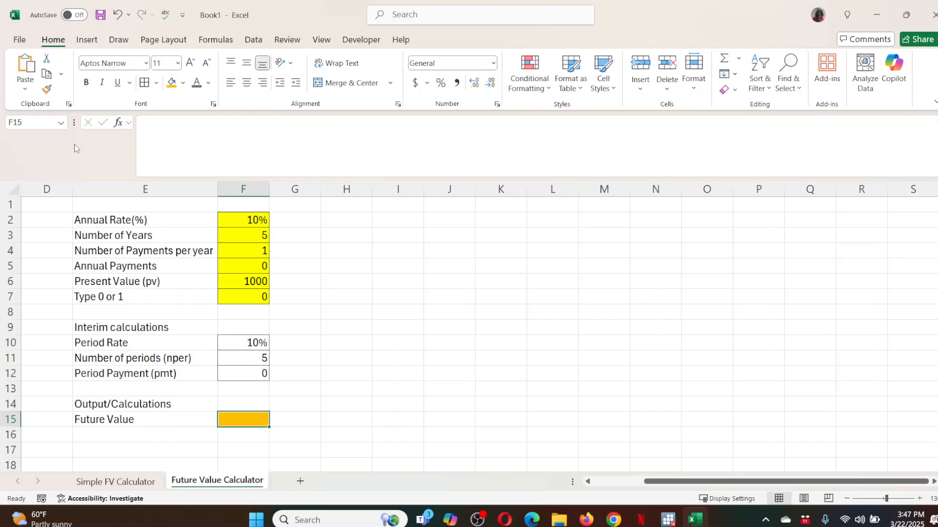
pyautogui.click(117, 123)
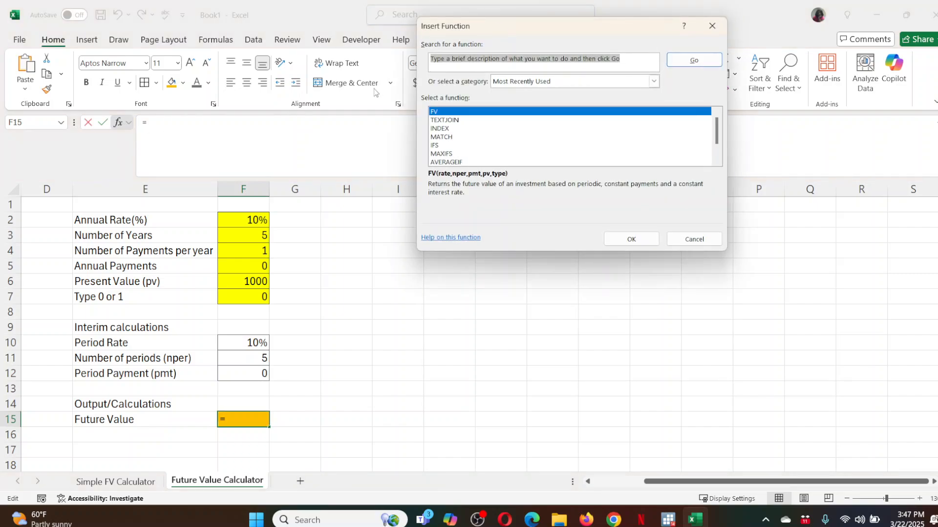
pyautogui.doubleClick(498, 113)
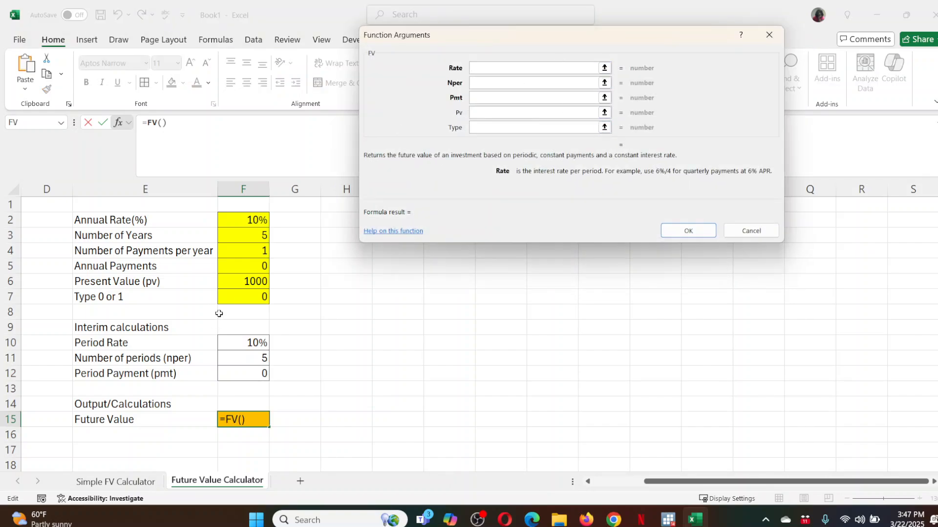
pyautogui.click(246, 347)
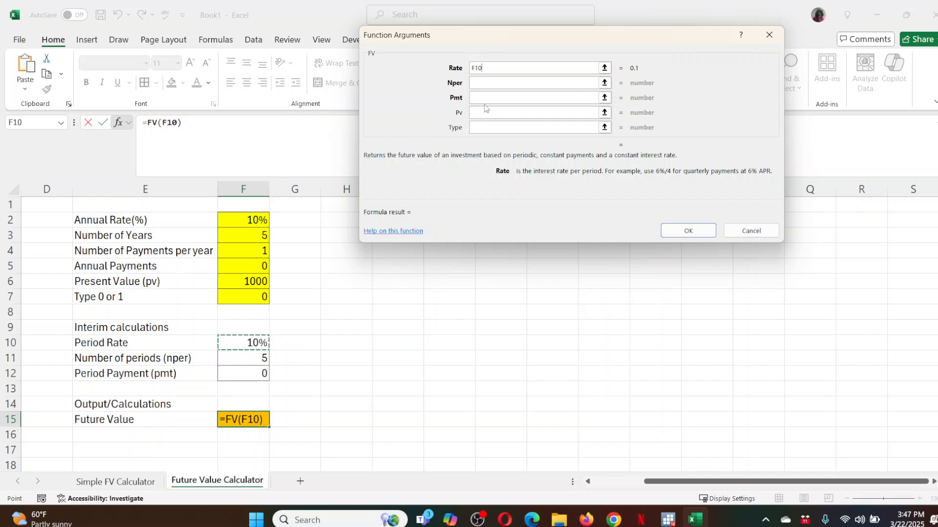
pyautogui.click(495, 83)
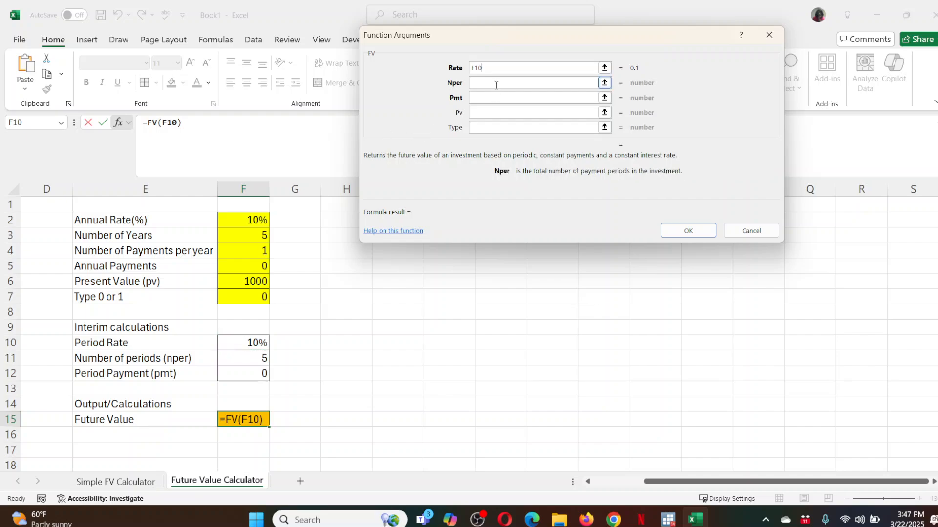
pyautogui.click(249, 356)
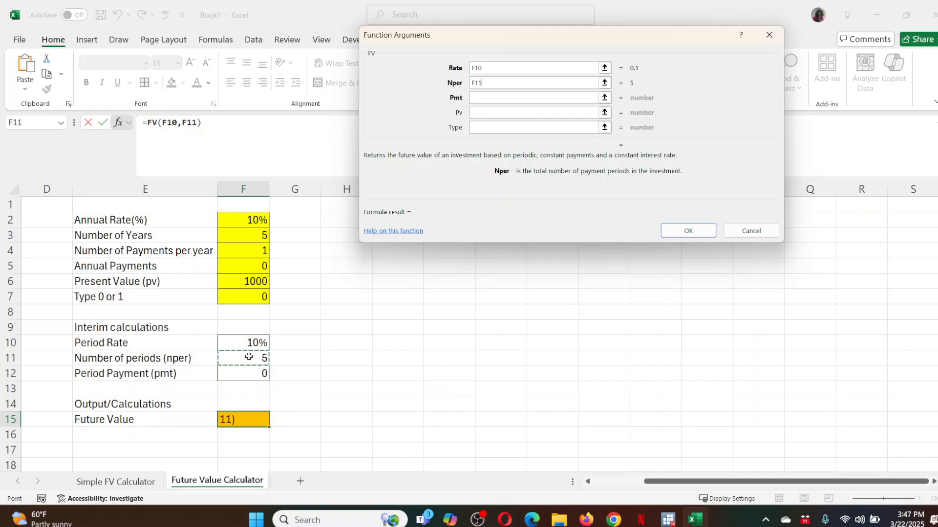
# - Complete the FV function in F15 with F12 as Pmt, F6 as Pv and F7 as Type
pyautogui.click(498, 99)
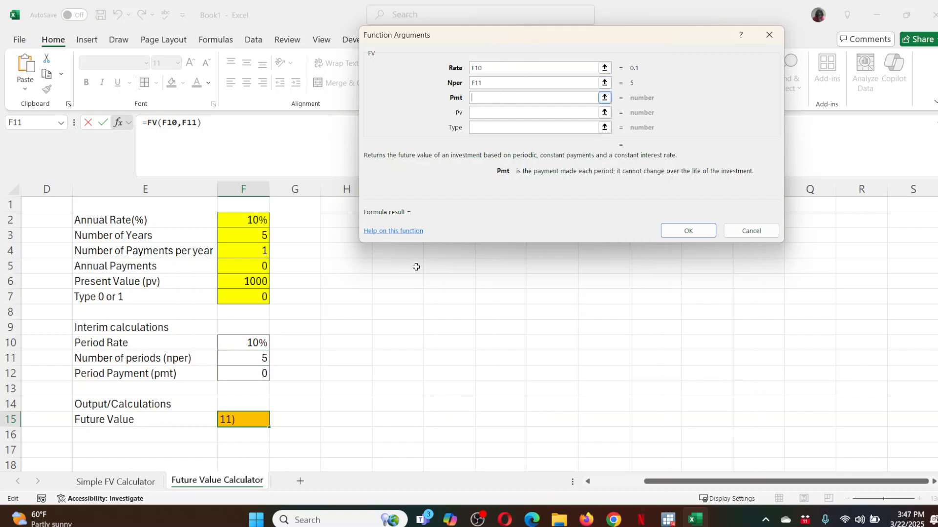
pyautogui.click(234, 373)
pyautogui.click(488, 112)
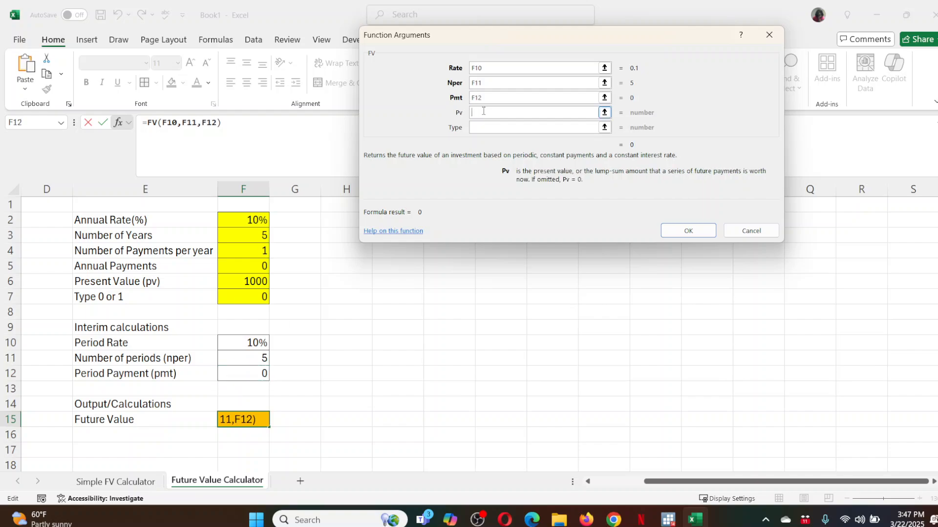
pyautogui.click(235, 281)
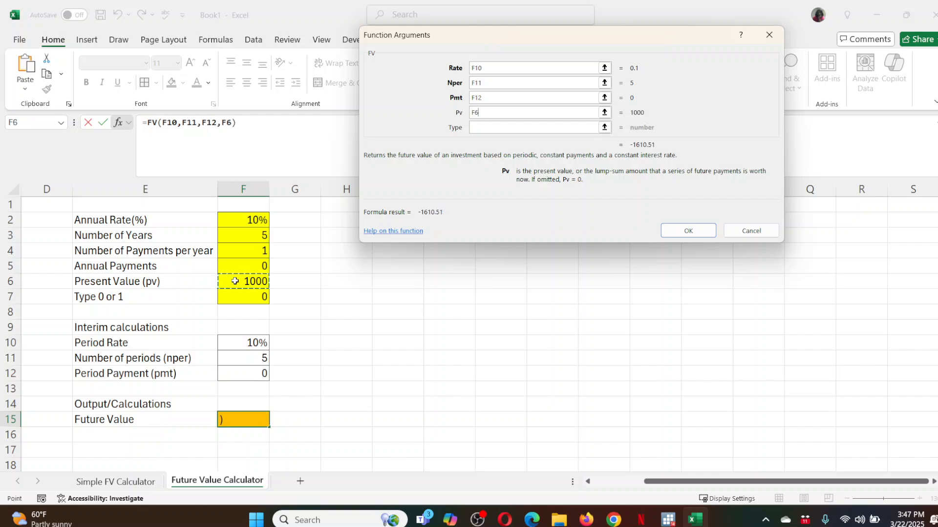
pyautogui.click(518, 128)
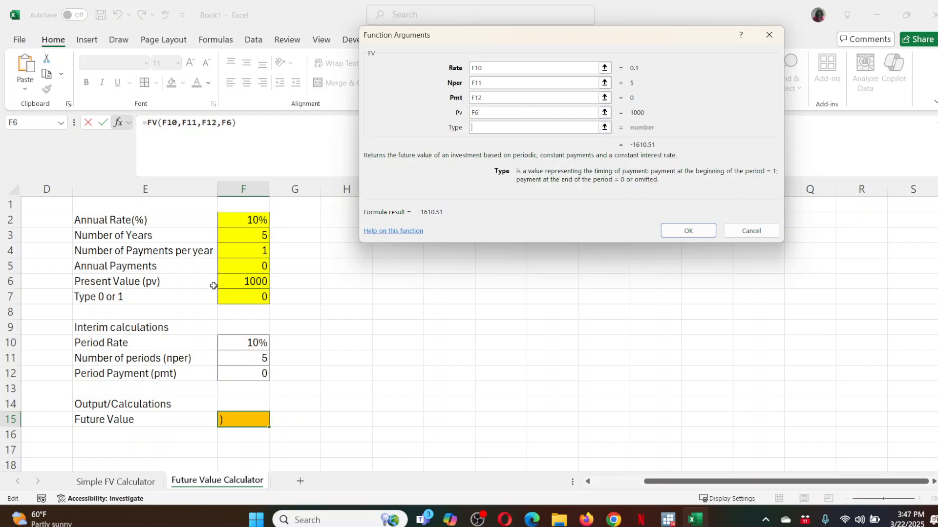
pyautogui.click(233, 297)
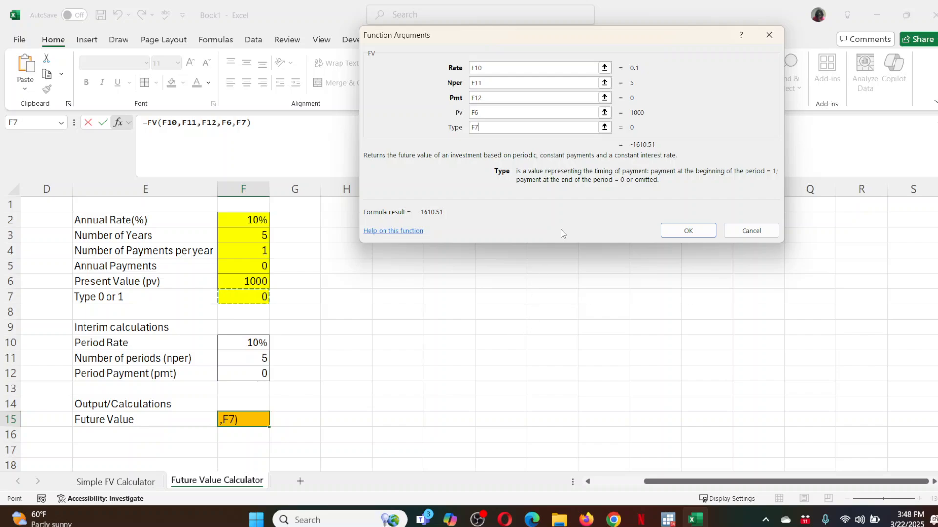
pyautogui.click(684, 230)
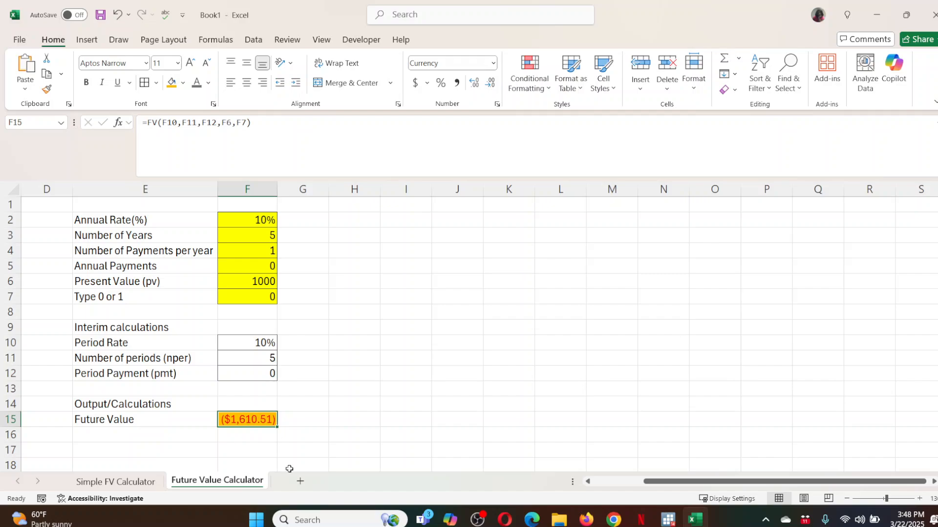
# - Compare with the Simple FV Calculator sheet, and negate the F15 formula to =-FV(F10,F11,F12,F6,F7)
pyautogui.click(131, 482)
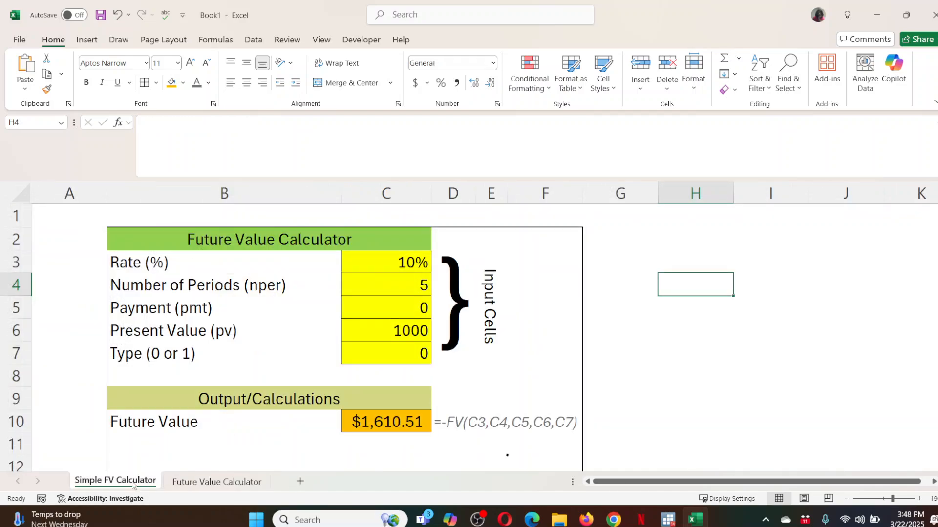
pyautogui.click(195, 483)
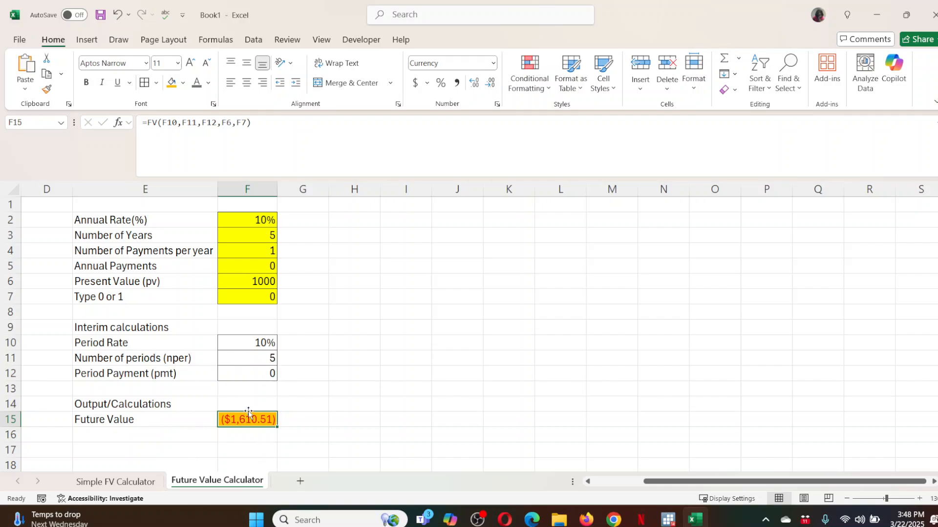
pyautogui.click(151, 122)
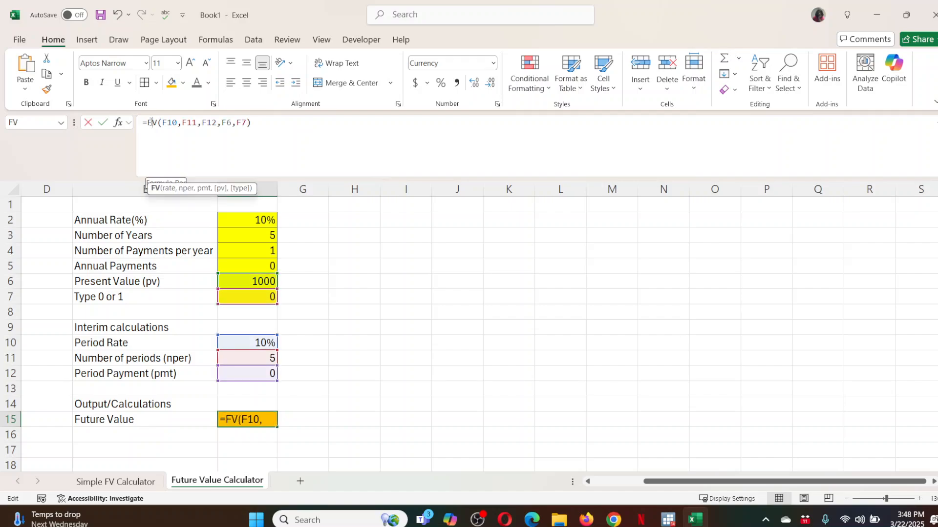
pyautogui.click(149, 122)
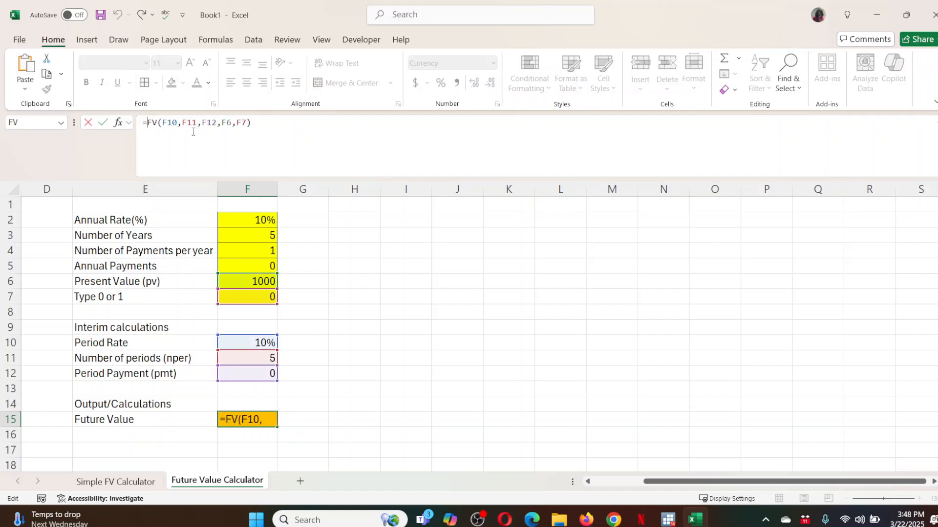
pyautogui.press('Return')
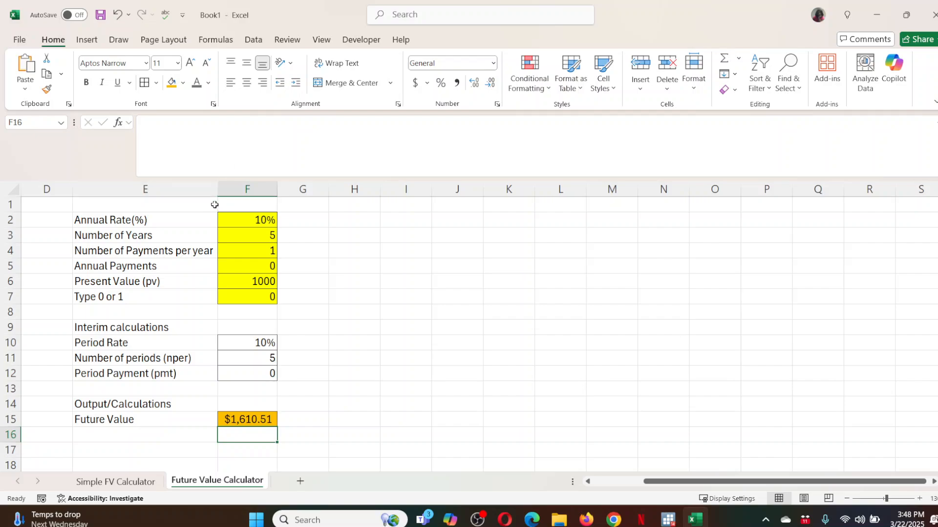
# - Show the Period Rate formula as text in G10 with =FORMULATEXT(F10), and copy it down to G15
pyautogui.click(307, 341)
pyautogui.write('=form')
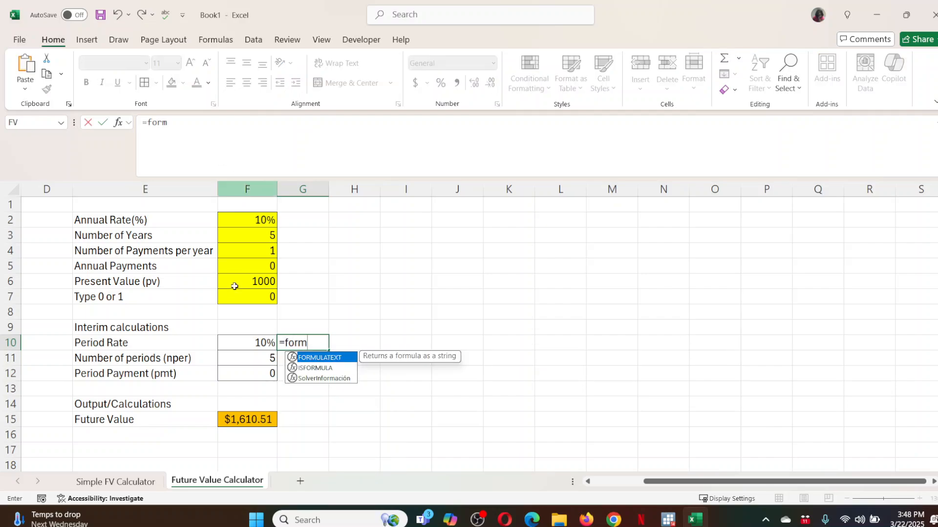
pyautogui.doubleClick(309, 358)
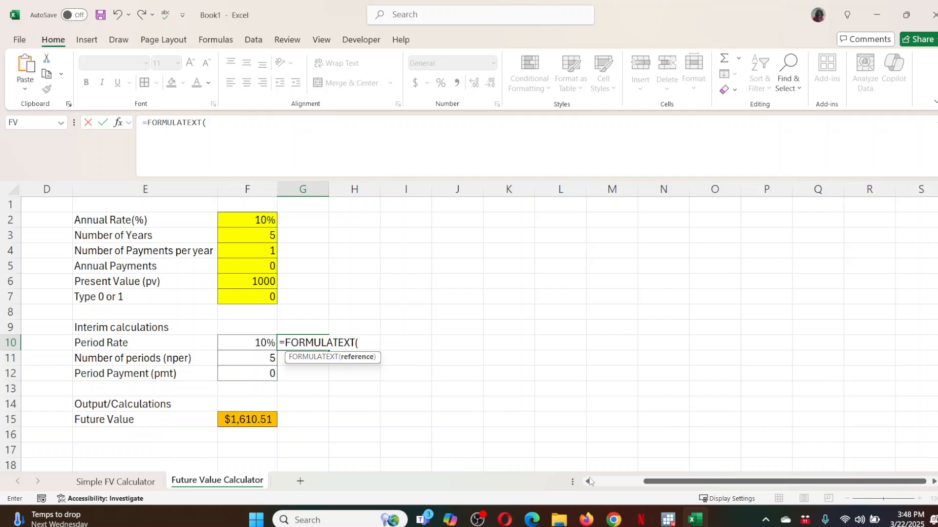
pyautogui.click(242, 345)
pyautogui.press('Return')
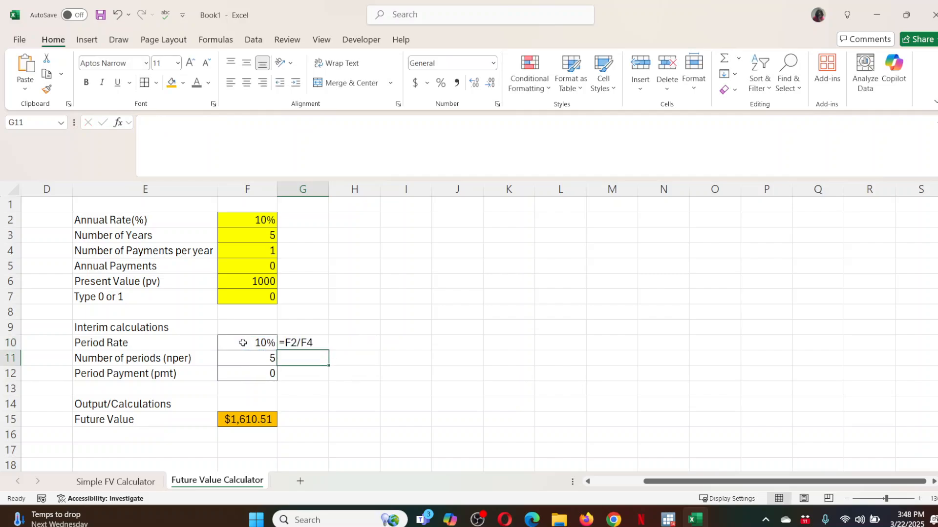
pyautogui.click(315, 340)
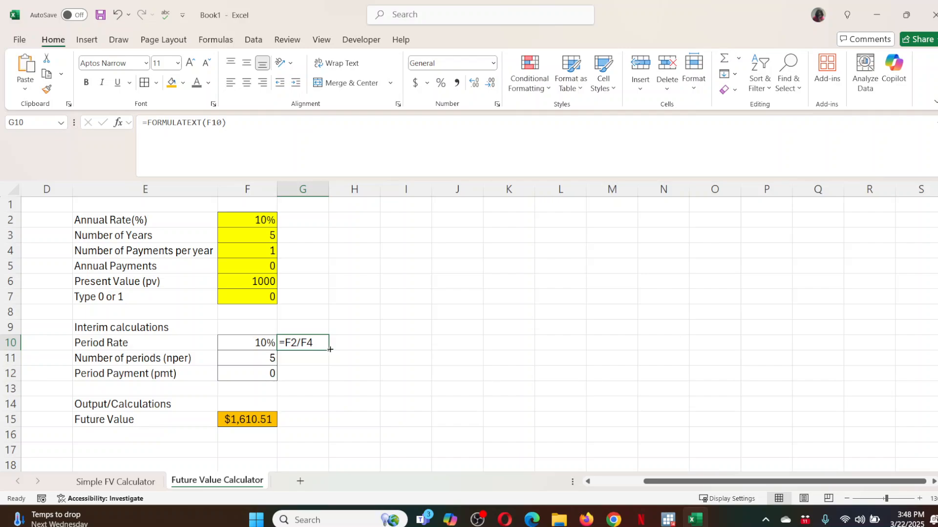
pyautogui.moveTo(330, 350); pyautogui.dragTo(326, 426)
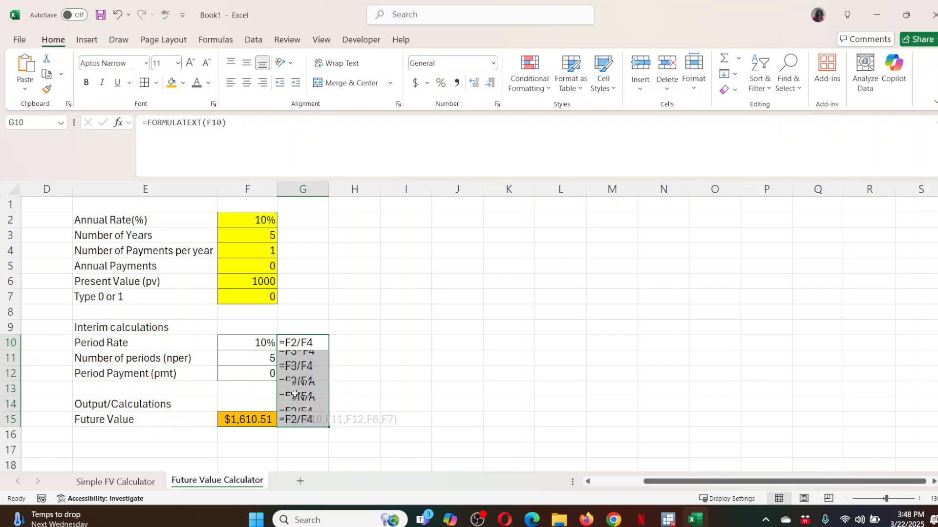
# - Check the copied FORMULATEXT formulas in G11:G13, and clear the unneeded ones in G13:G14
pyautogui.doubleClick(299, 357)
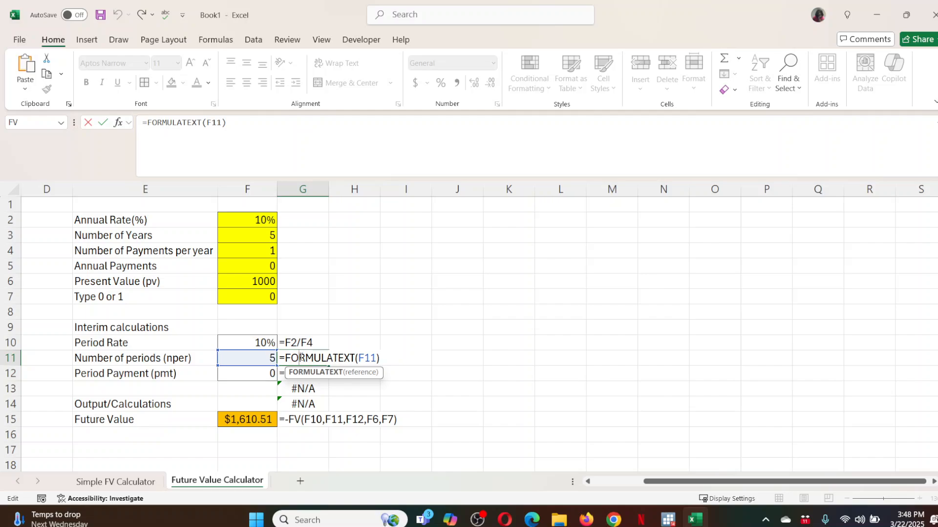
pyautogui.click(308, 375)
pyautogui.doubleClick(309, 374)
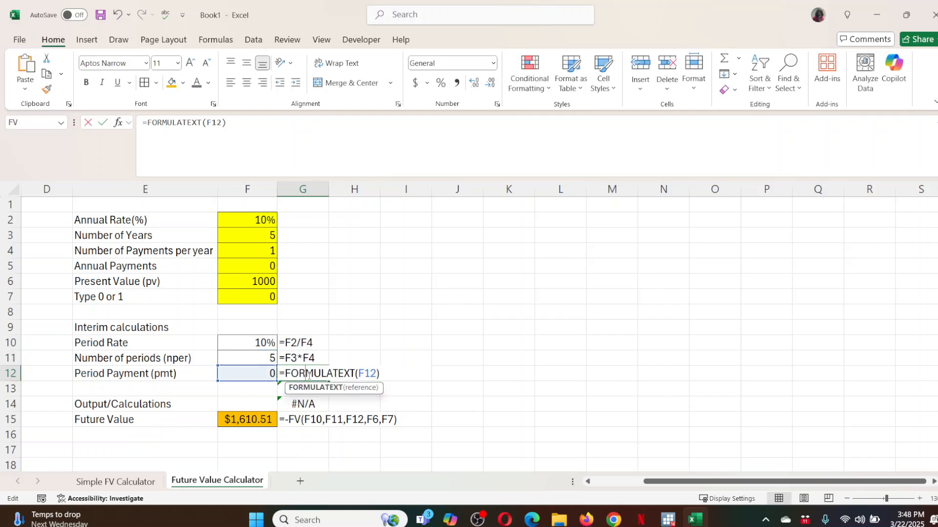
pyautogui.click(311, 390)
pyautogui.doubleClick(313, 390)
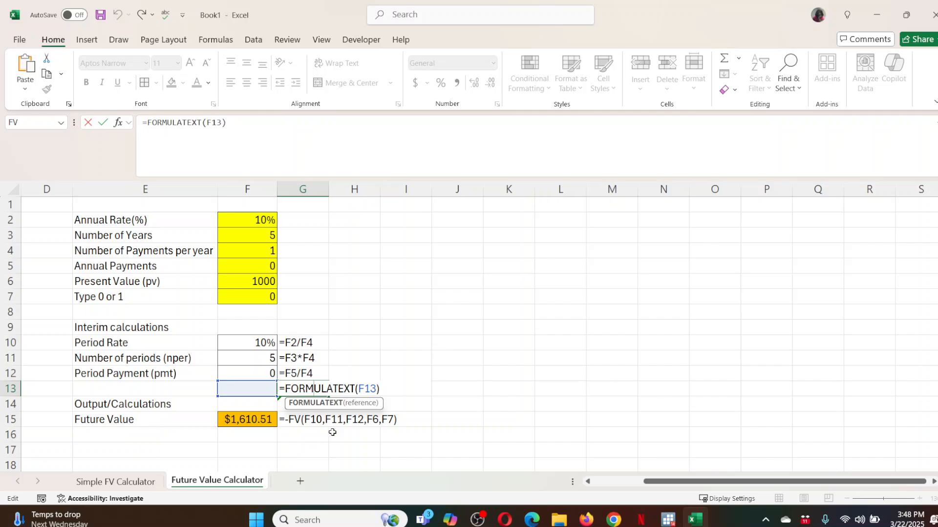
pyautogui.press('Return')
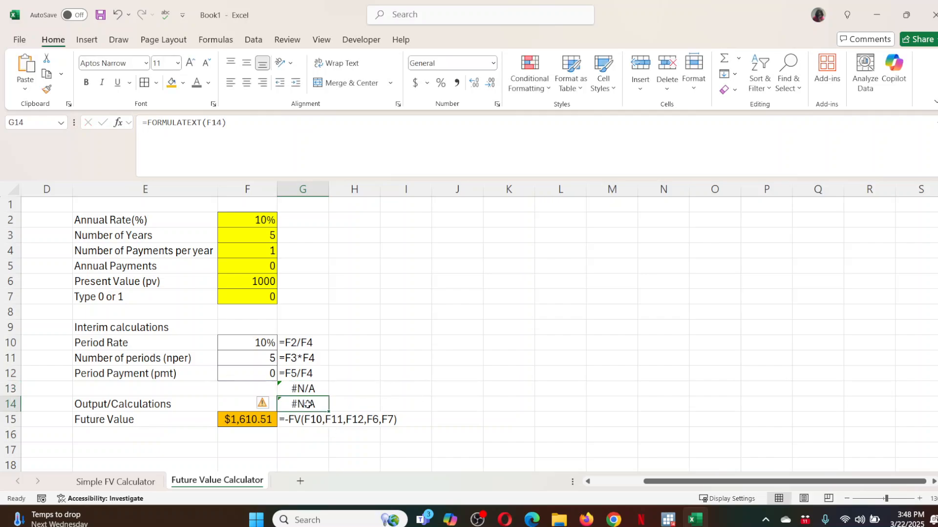
pyautogui.moveTo(307, 404); pyautogui.dragTo(307, 390)
pyautogui.press('Delete')
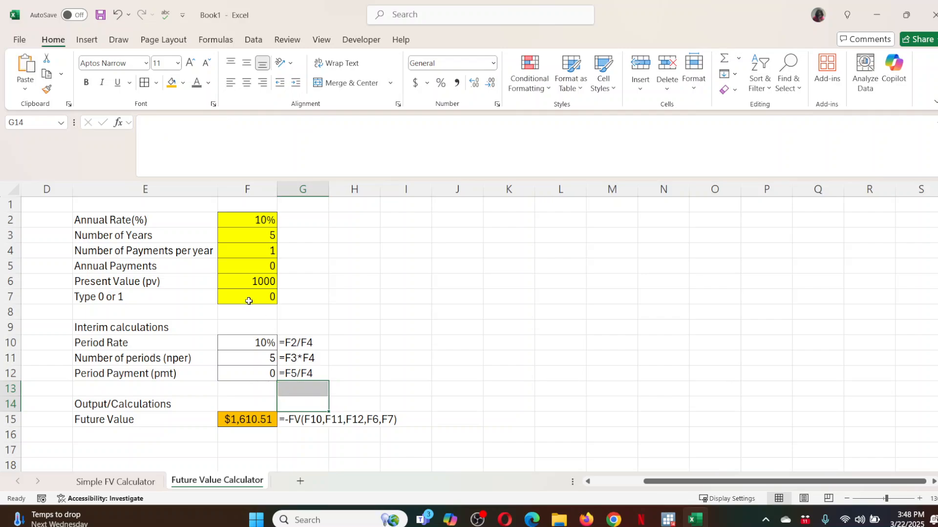
pyautogui.click(425, 390)
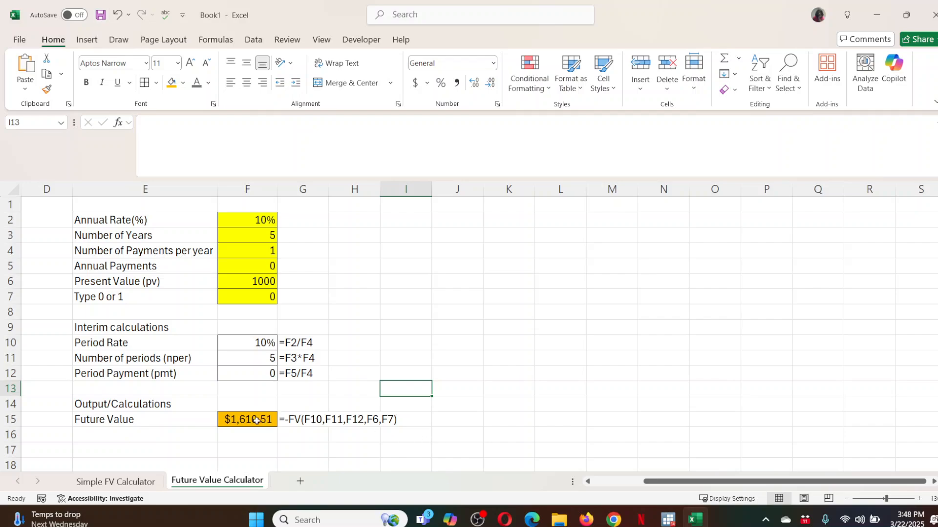
# - Format the formula texts in G10:G15 with a grey font colour, italics and font size 10
pyautogui.moveTo(314, 340); pyautogui.dragTo(314, 419)
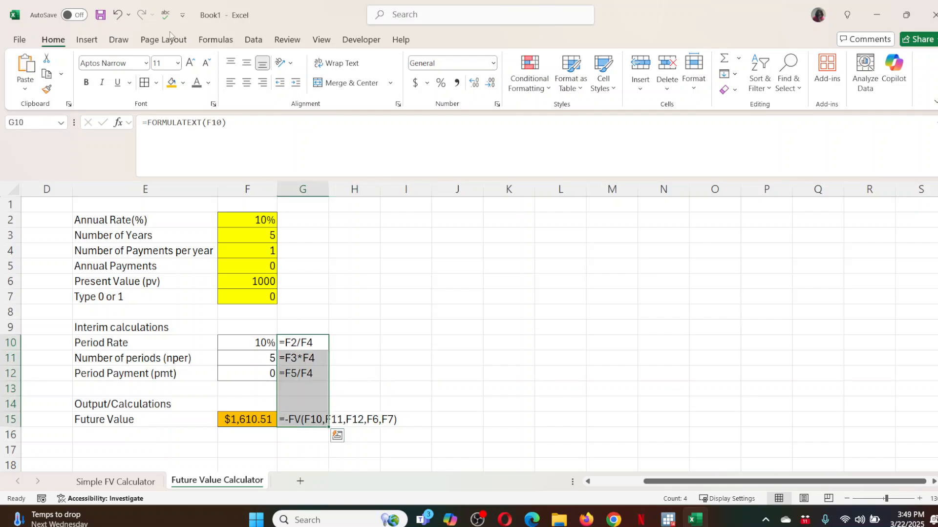
pyautogui.click(191, 85)
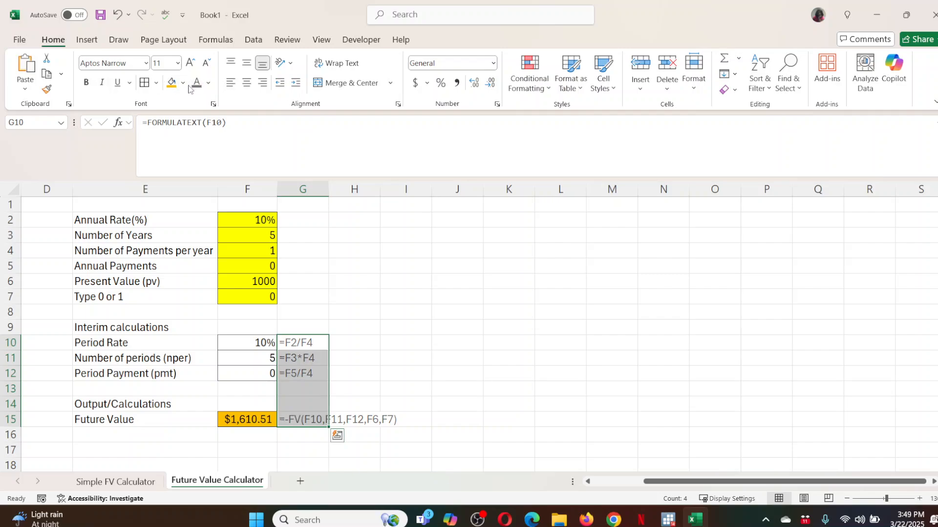
pyautogui.click(103, 84)
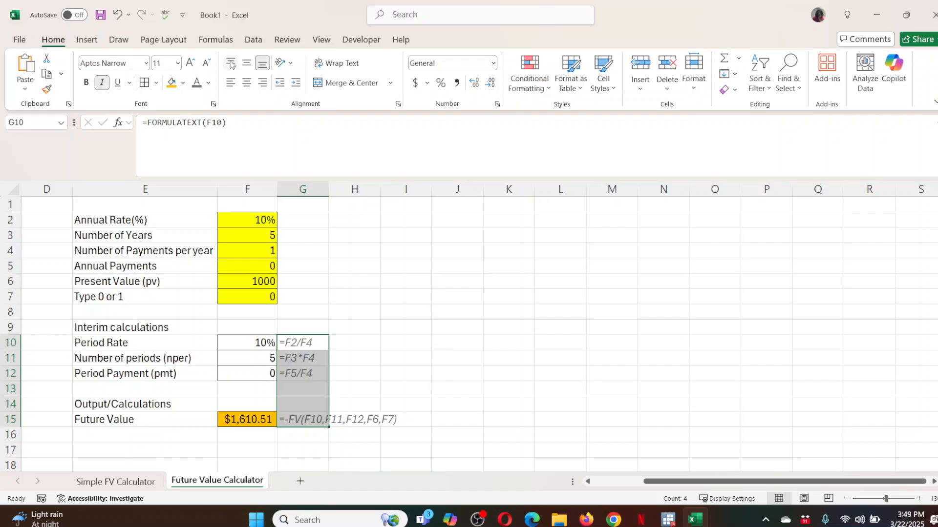
pyautogui.click(206, 65)
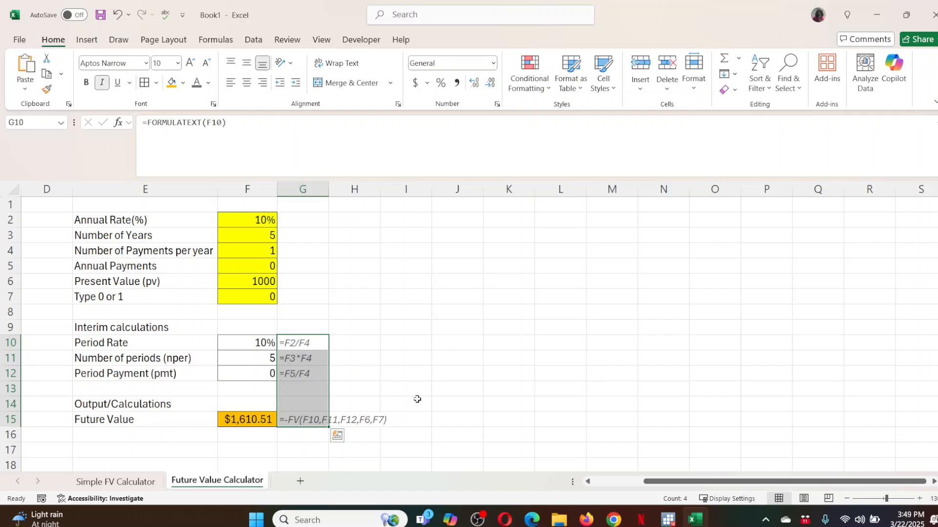
pyautogui.click(416, 394)
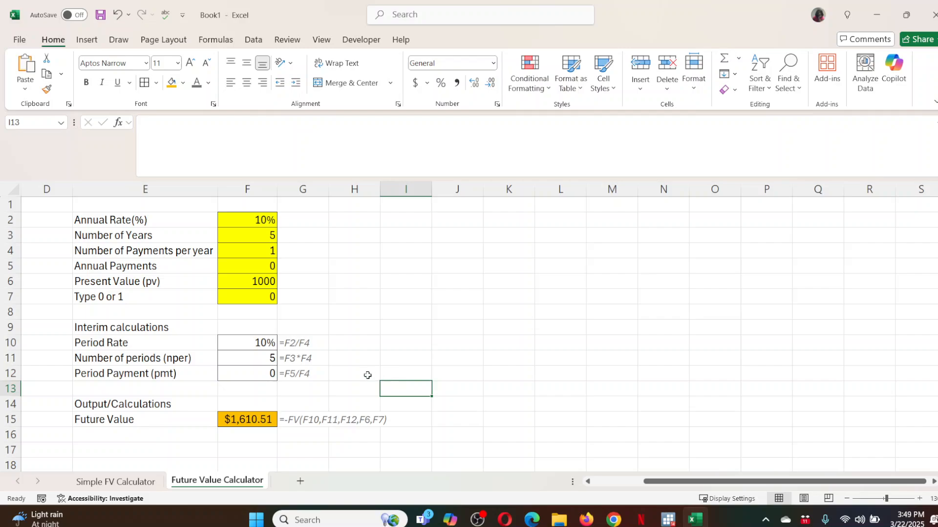
# - Merge and center the Output/Calculations heading across E14:F14 and the Interim calculations heading across E9:F9
pyautogui.moveTo(157, 400); pyautogui.dragTo(244, 405)
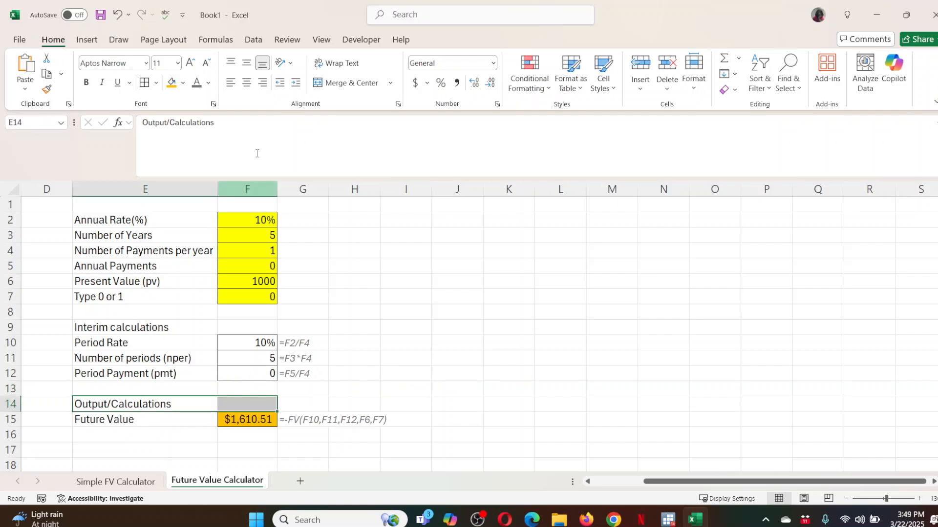
pyautogui.click(359, 86)
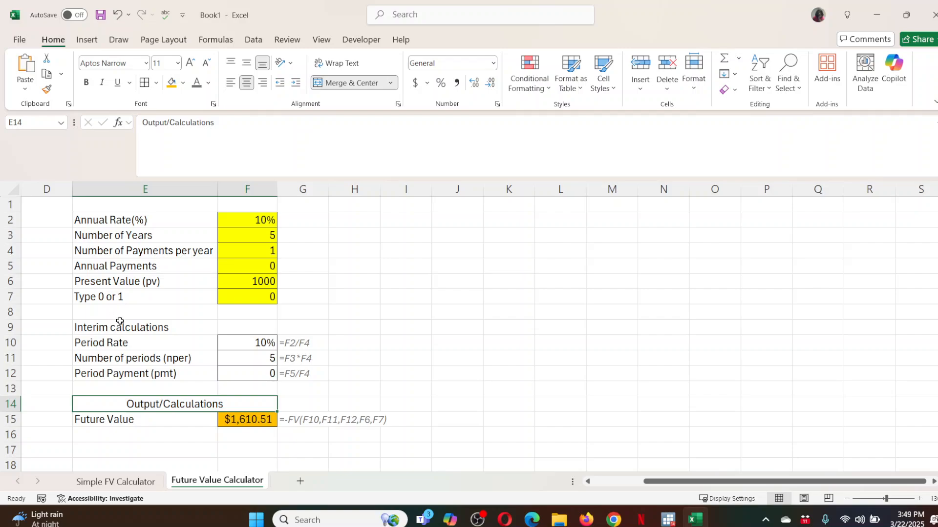
pyautogui.moveTo(134, 328); pyautogui.dragTo(224, 328)
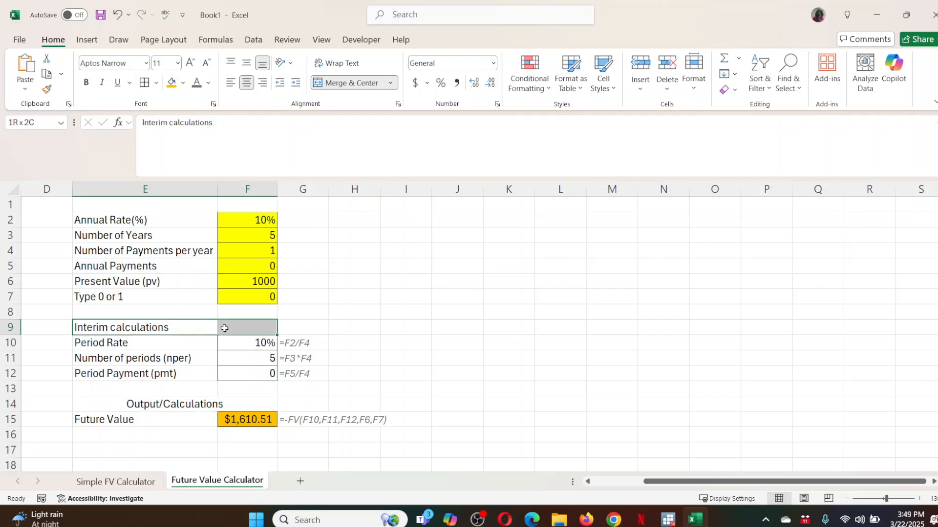
pyautogui.click(344, 83)
# - Insert a row above the inputs, and merge and center E2:F2 with the title Future Value Calculator
pyautogui.click(14, 203)
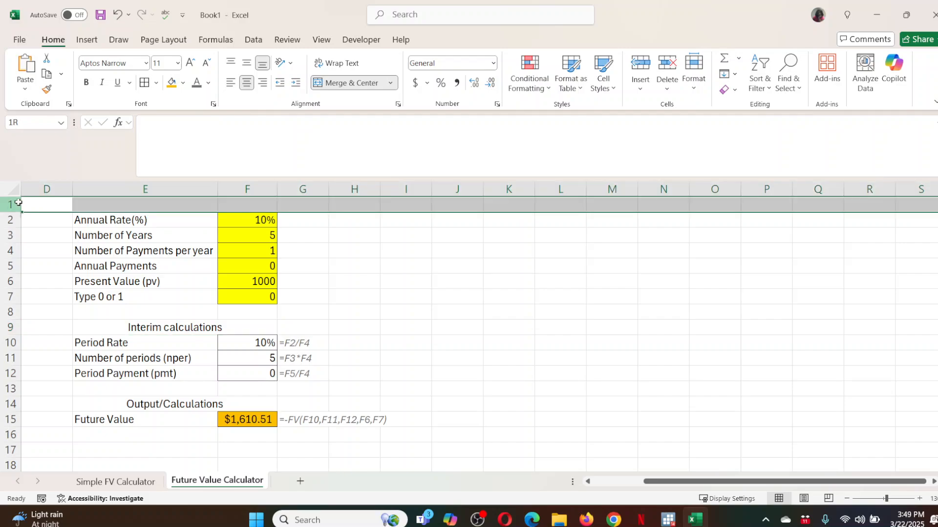
pyautogui.rightClick(16, 203)
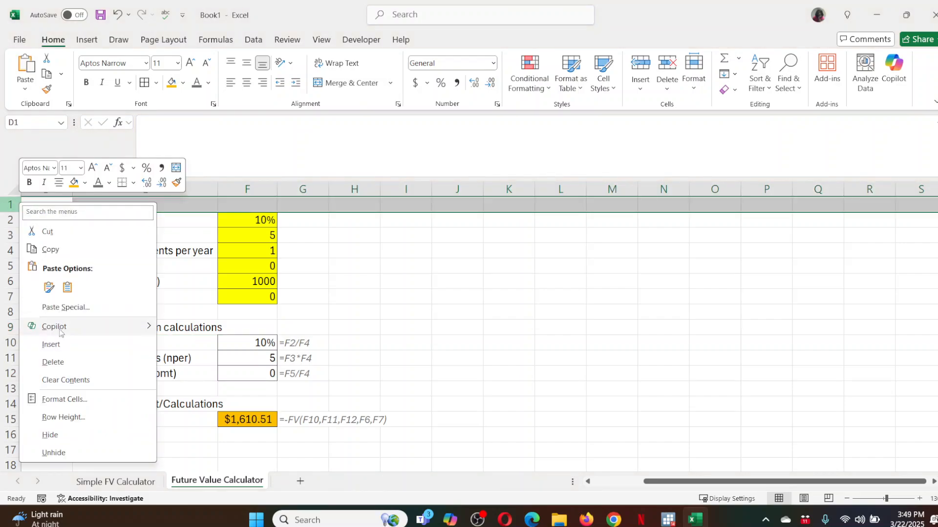
pyautogui.click(54, 342)
pyautogui.moveTo(108, 221); pyautogui.dragTo(253, 219)
pyautogui.click(337, 83)
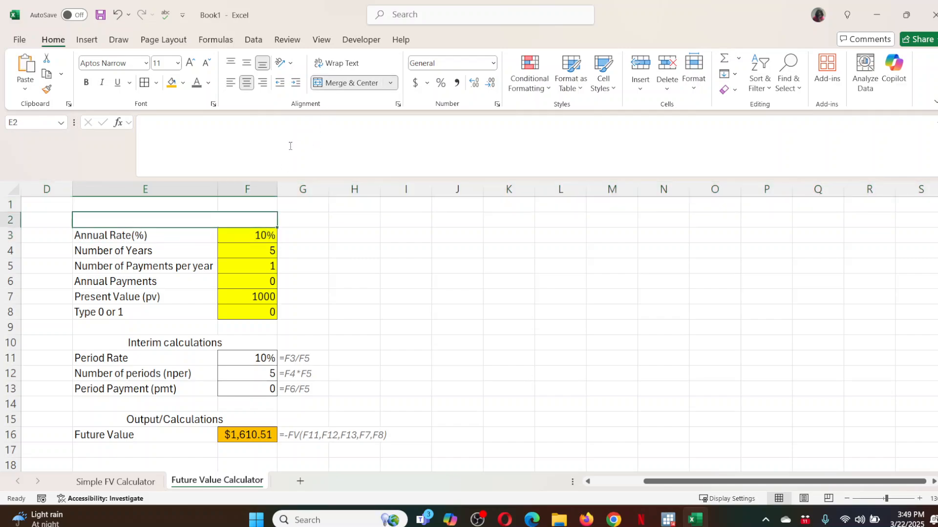
pyautogui.write('Fu')
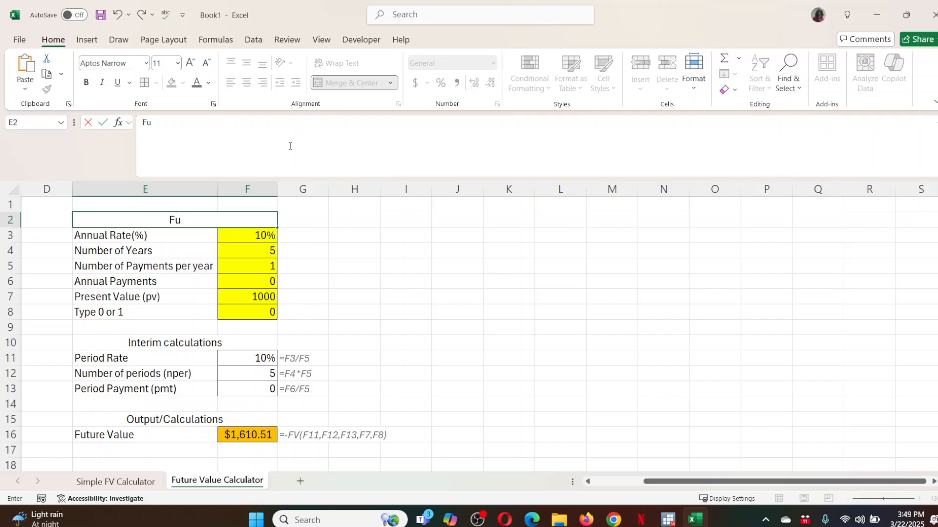
pyautogui.write('ture Value Ca')
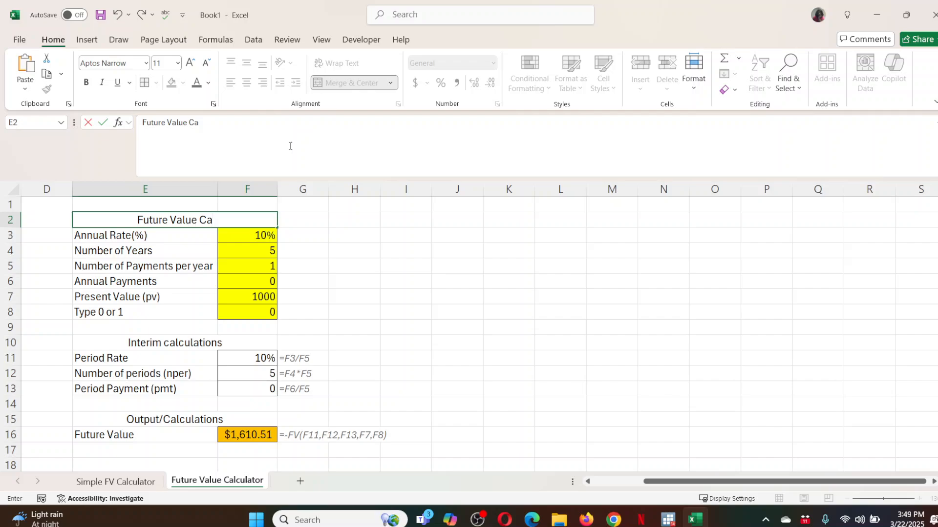
pyautogui.write('lculat')
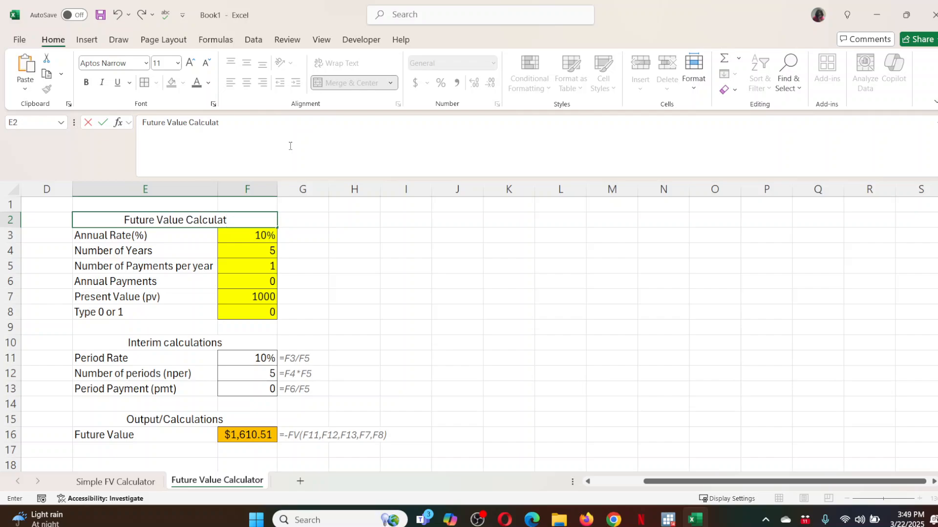
pyautogui.write('or')
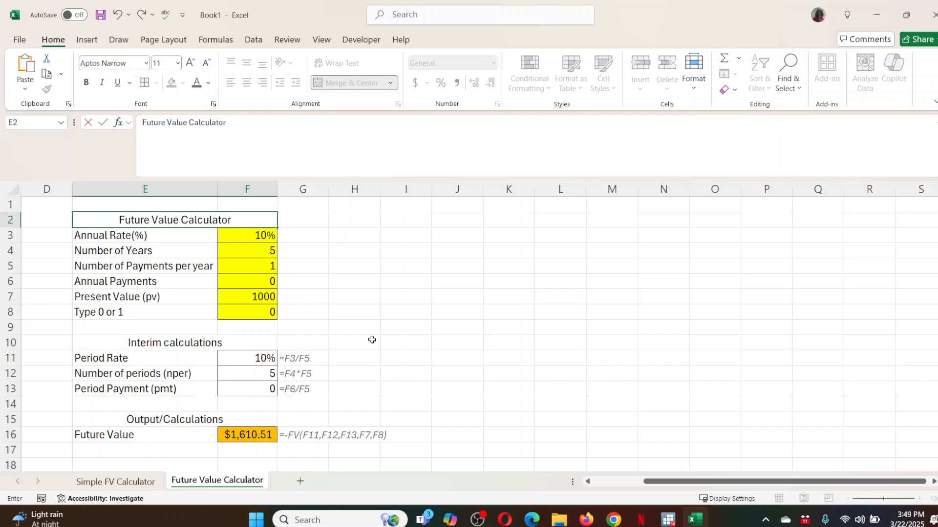
pyautogui.click(337, 342)
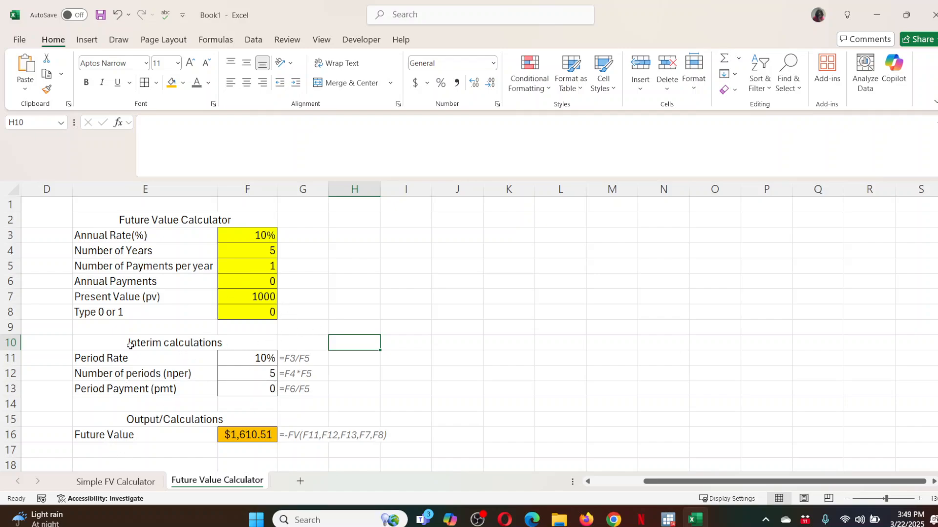
pyautogui.moveTo(110, 342); pyautogui.dragTo(245, 402)
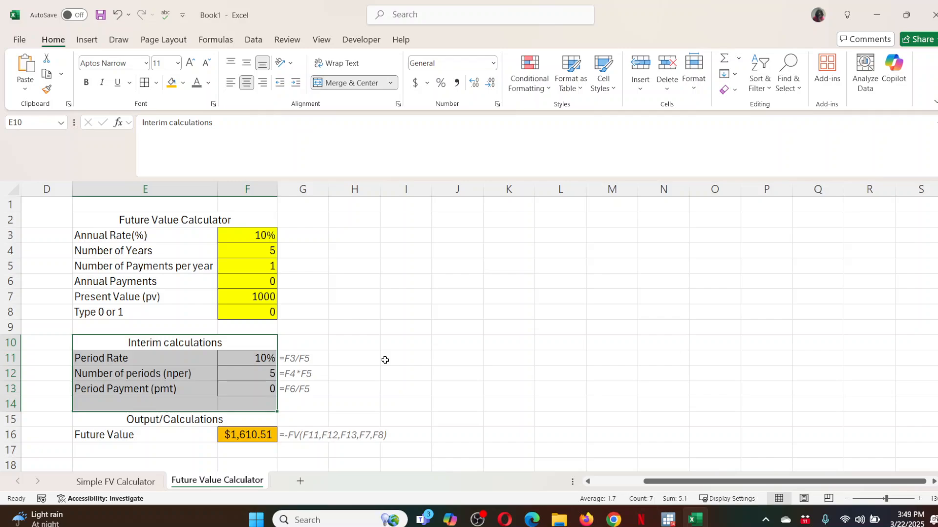
pyautogui.click(412, 372)
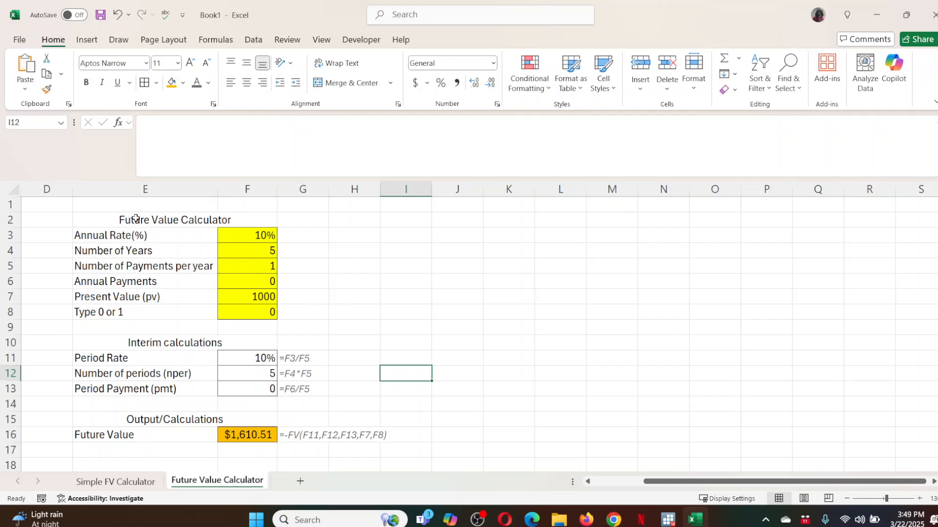
# - Fill the Future Value Calculator title with light green and the Output/Calculations heading with the recently used olive colour
pyautogui.click(134, 218)
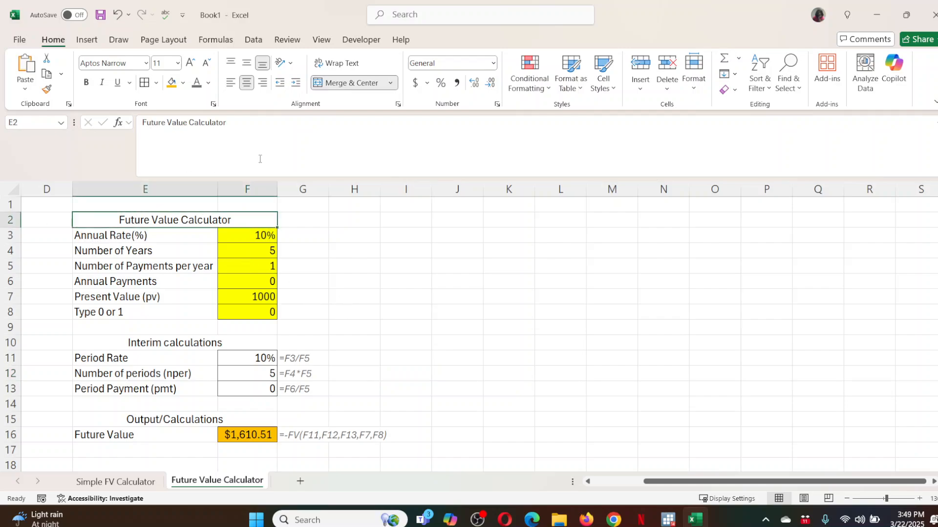
pyautogui.click(184, 84)
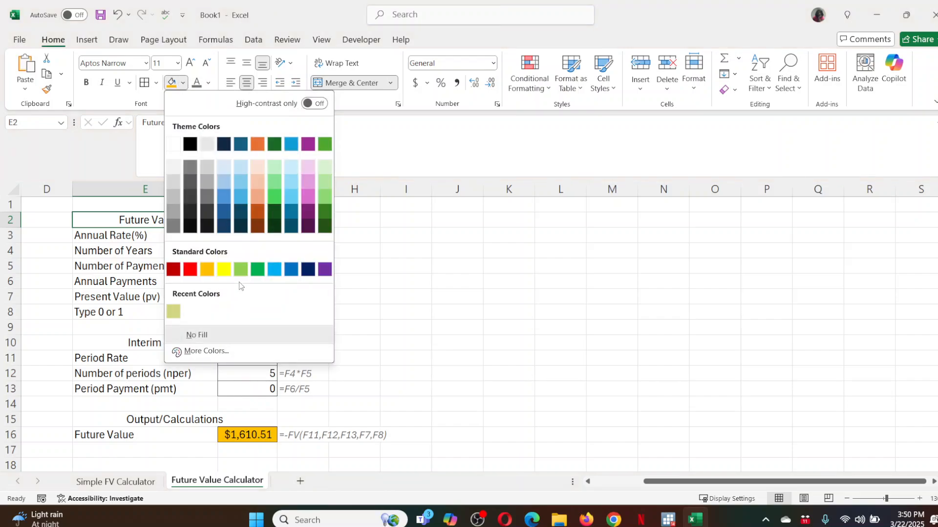
pyautogui.click(238, 269)
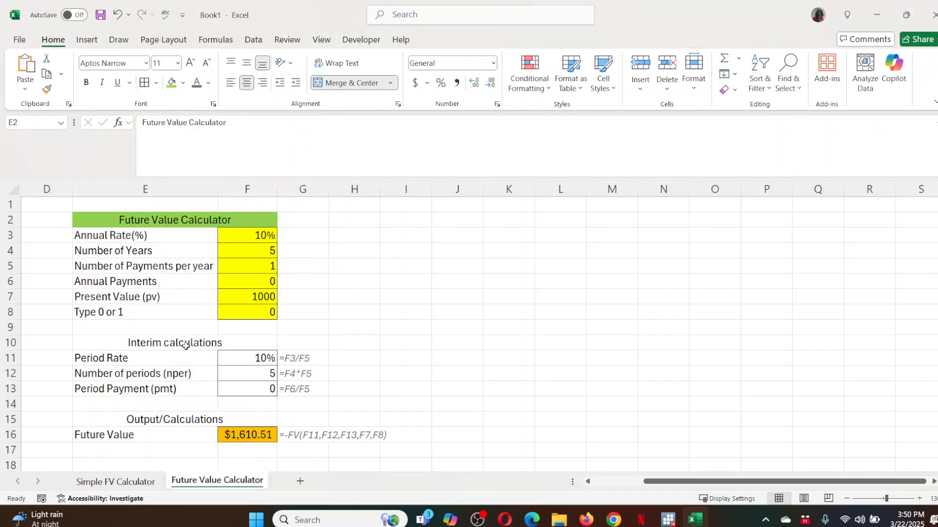
pyautogui.click(149, 422)
pyautogui.click(184, 83)
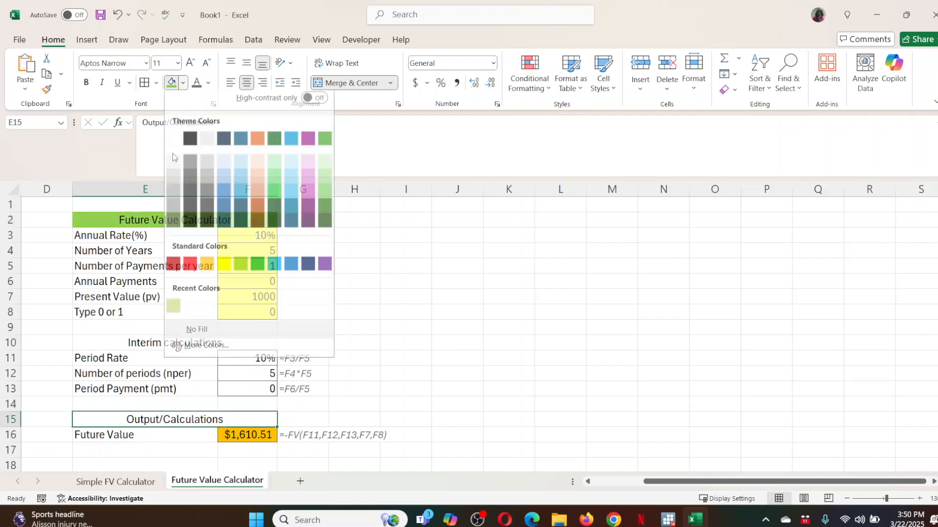
pyautogui.click(174, 305)
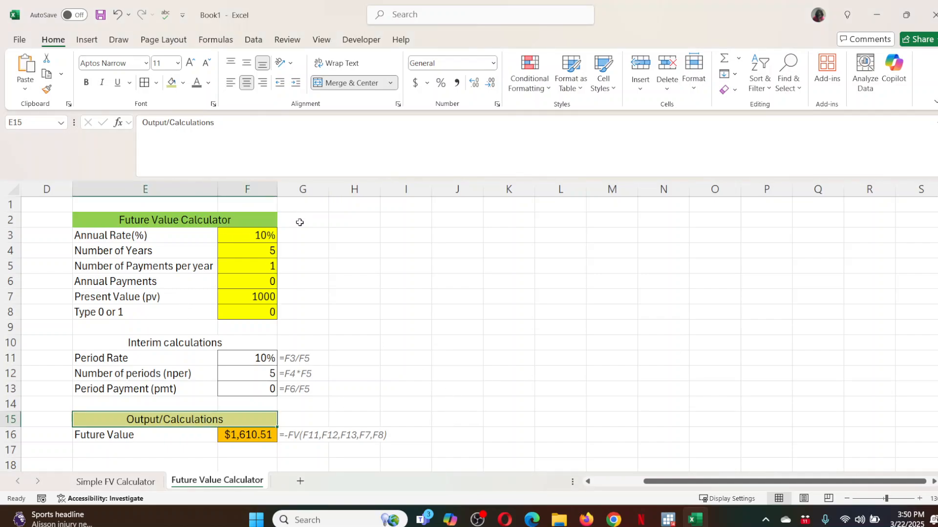
# - Merge and center G2:G8 beside the inputs, and enter a closing curly brace in it
pyautogui.moveTo(299, 222); pyautogui.dragTo(299, 311)
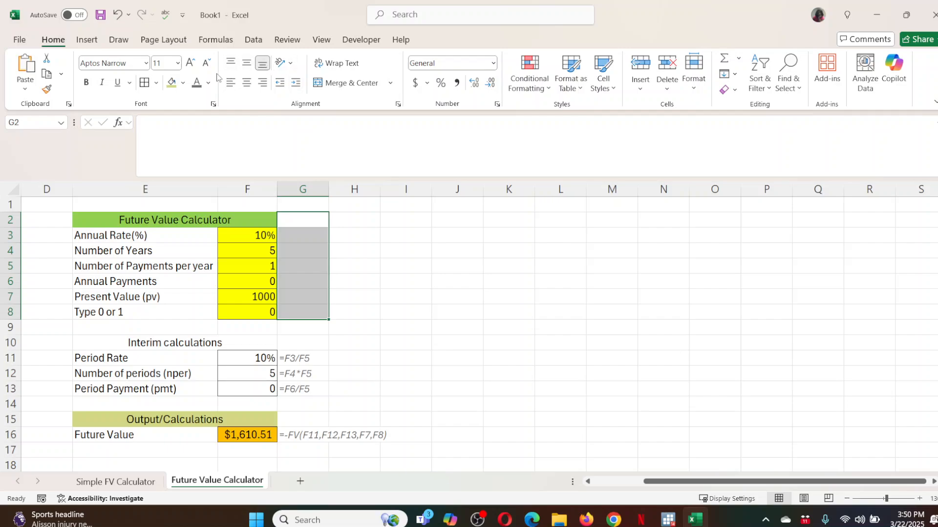
pyautogui.click(347, 83)
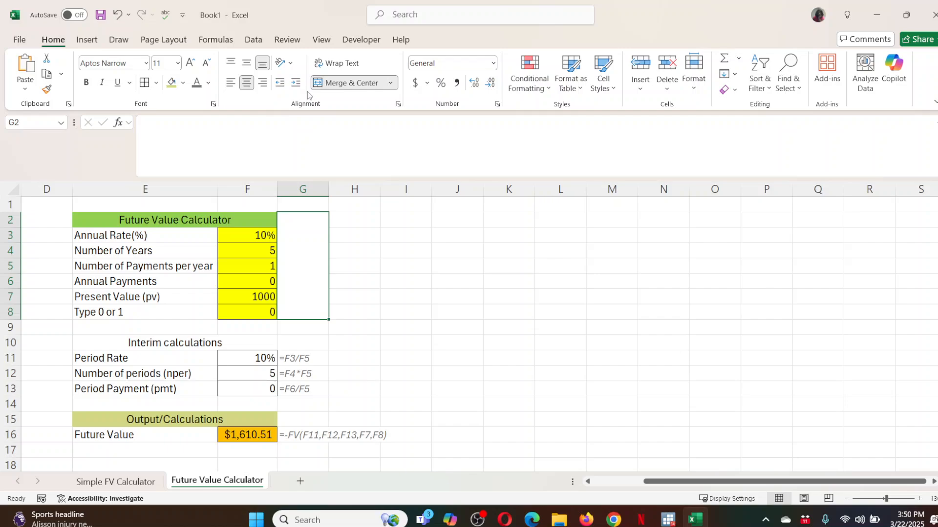
pyautogui.write('}')
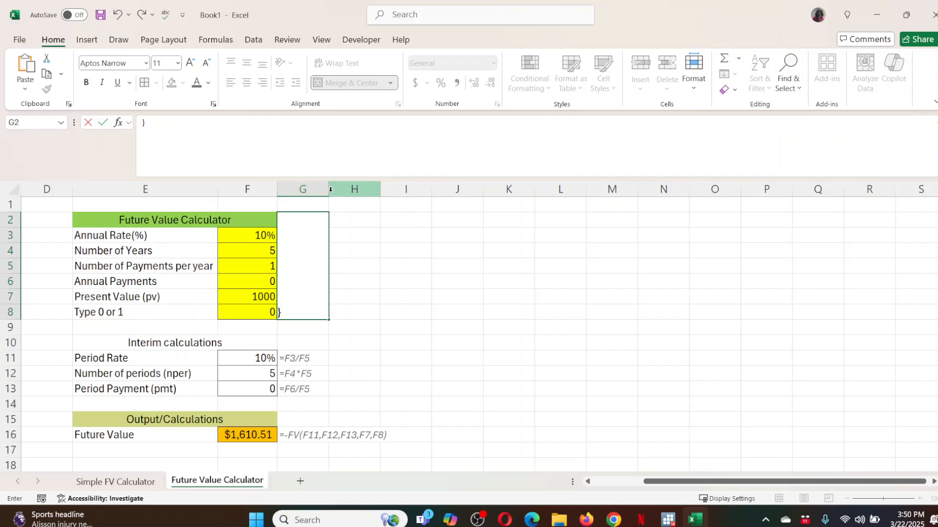
pyautogui.click(335, 266)
# - Enlarge the brace in G2 to font size 72 with top alignment, and narrow column G to fit it
pyautogui.click(290, 260)
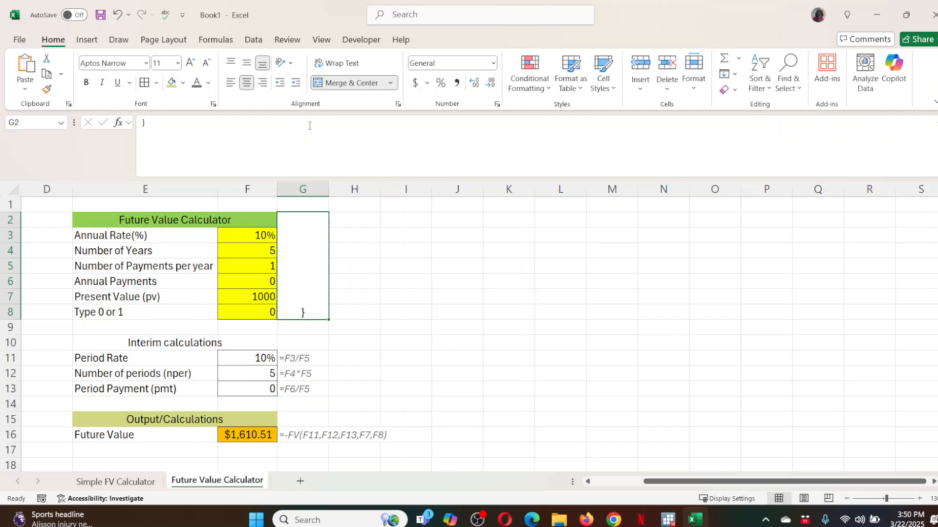
pyautogui.click(190, 64)
pyautogui.click(190, 64)
pyautogui.click(190, 64)
pyautogui.click(190, 64)
pyautogui.click(189, 64)
pyautogui.click(190, 65)
pyautogui.click(189, 65)
pyautogui.click(189, 64)
pyautogui.click(189, 64)
pyautogui.click(190, 64)
pyautogui.click(190, 64)
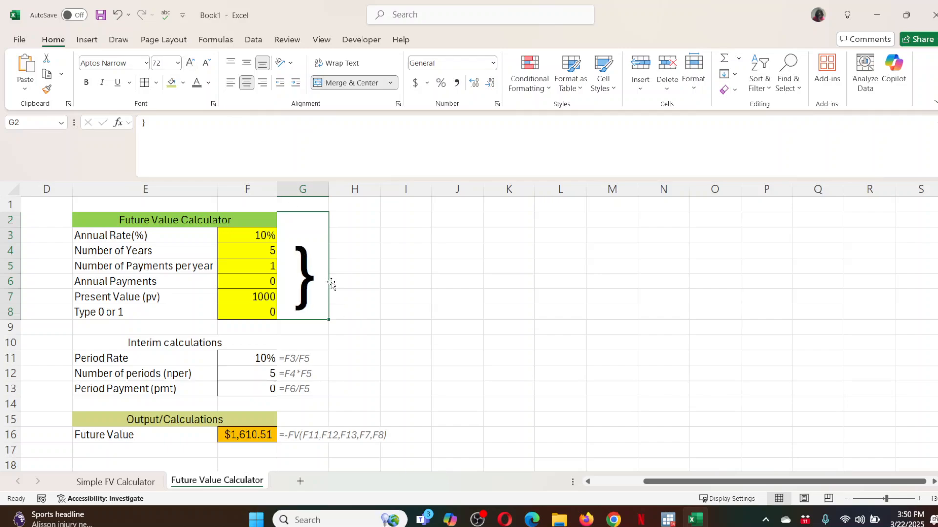
pyautogui.click(232, 64)
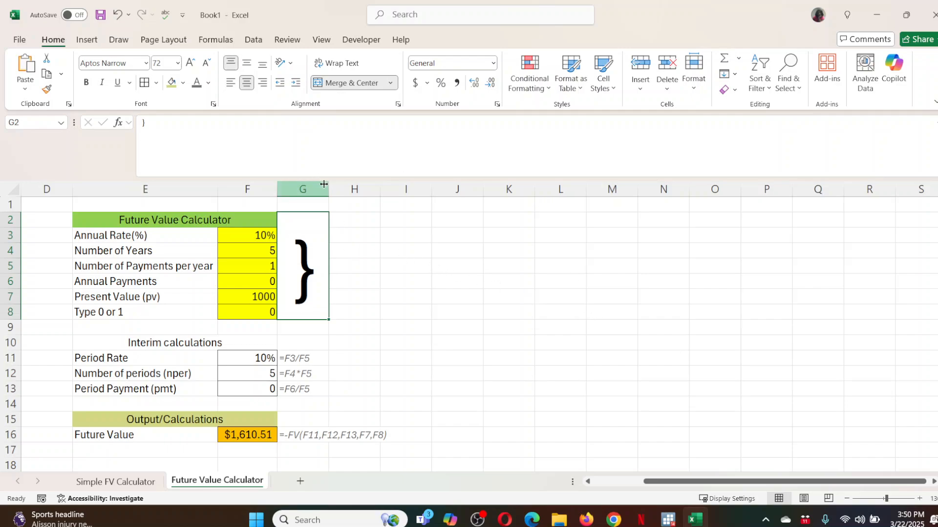
pyautogui.moveTo(324, 184); pyautogui.dragTo(296, 184)
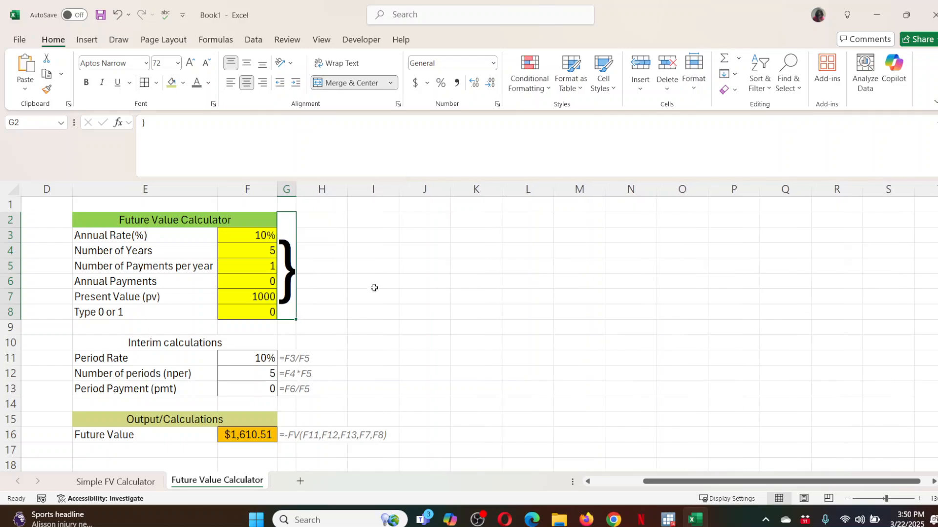
# - Merge and center H3:H8 beside the brace, and enter the label Input
pyautogui.moveTo(325, 240); pyautogui.dragTo(317, 321)
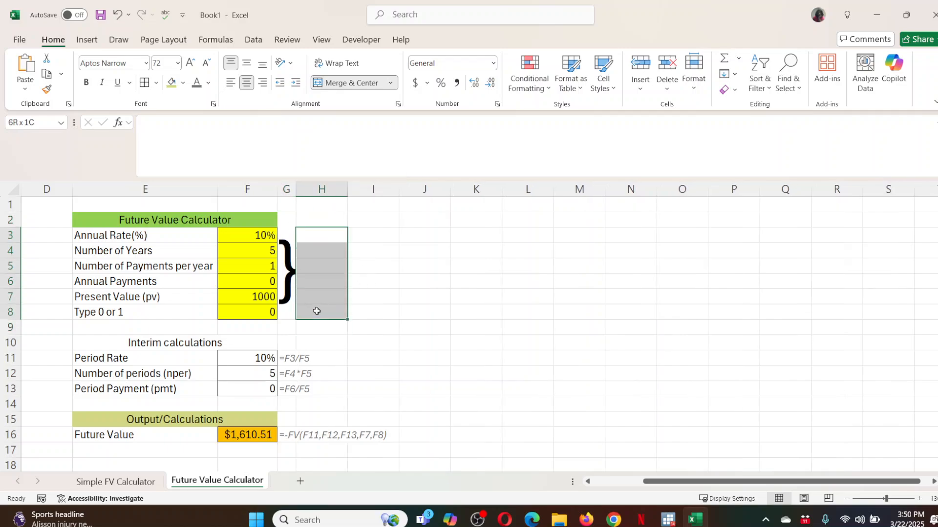
pyautogui.click(357, 89)
pyautogui.write('In')
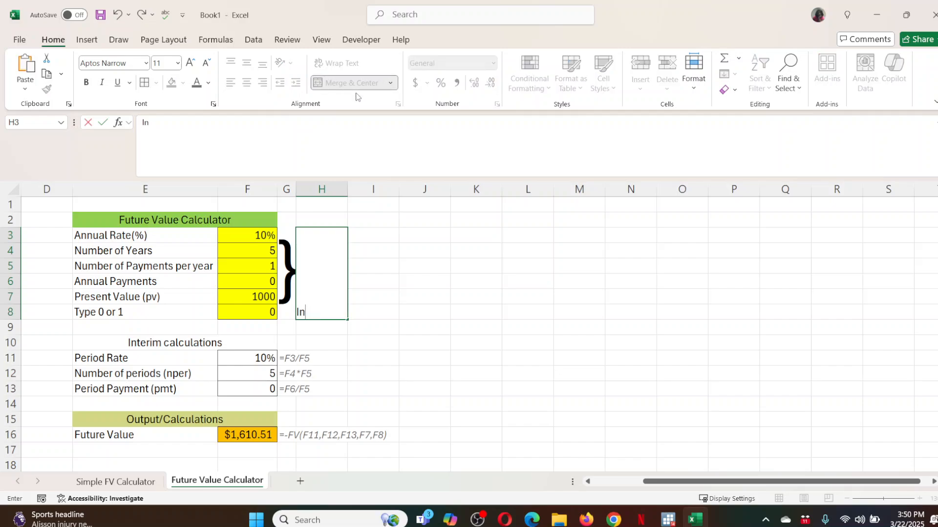
pyautogui.write('put')
pyautogui.click(439, 268)
# - Make the Input label bold, rotate its text up, and align it to the vertical middle of the merged cell
pyautogui.click(318, 278)
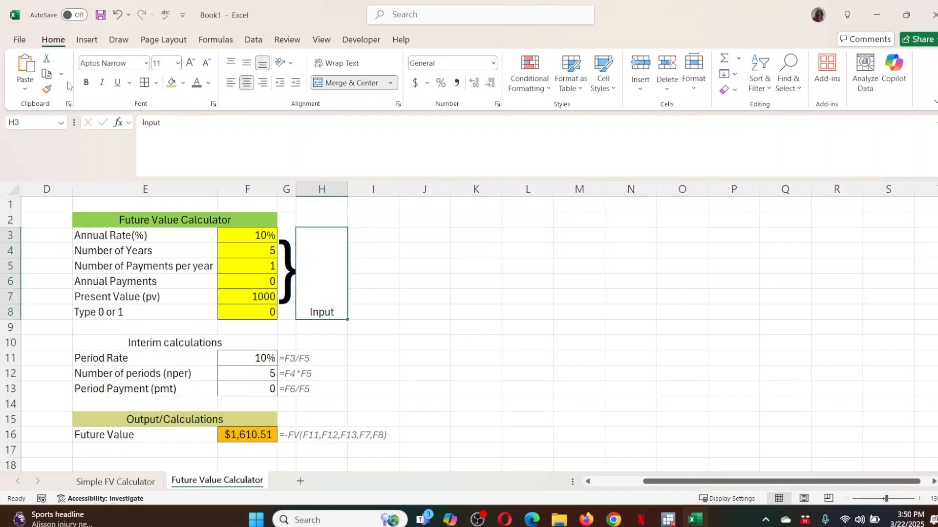
pyautogui.click(86, 82)
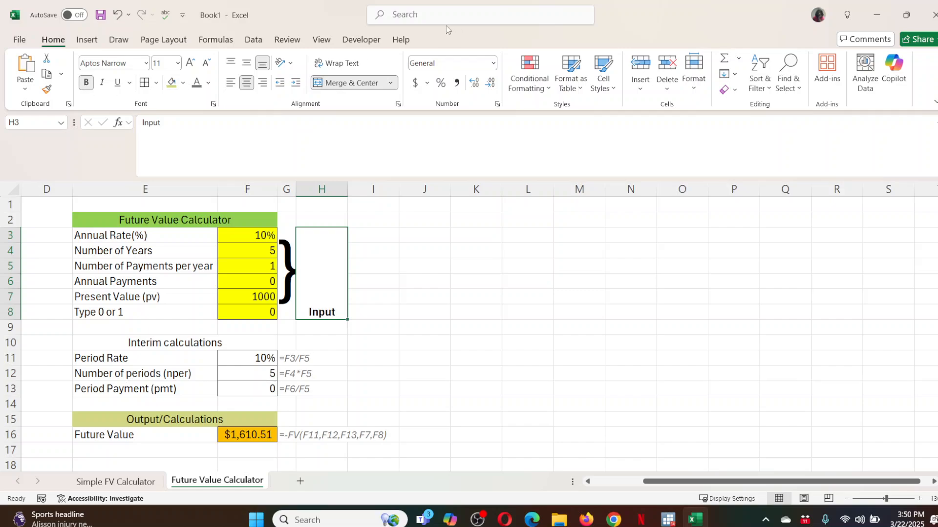
pyautogui.click(291, 65)
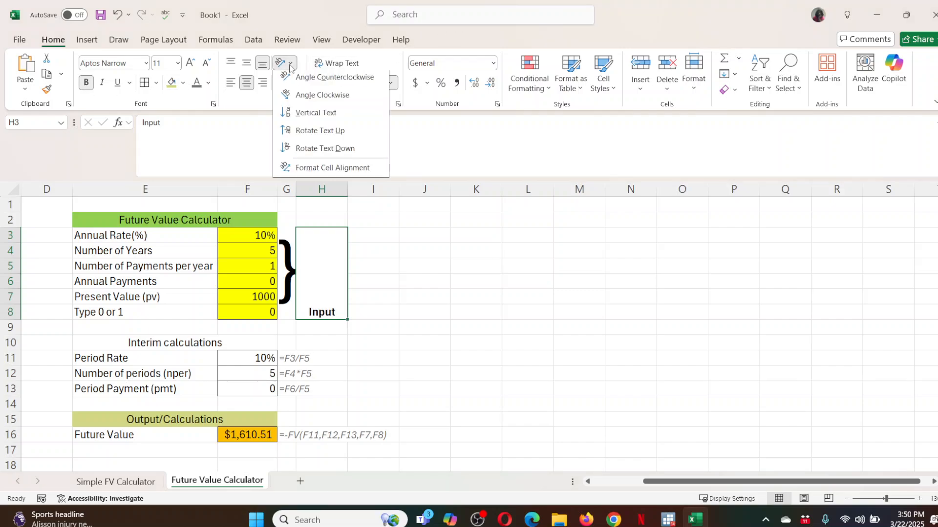
pyautogui.click(305, 136)
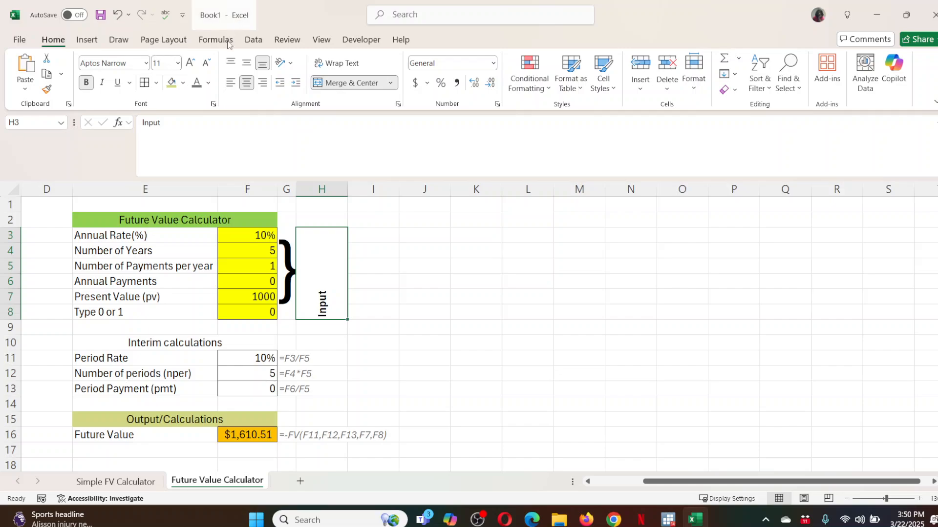
pyautogui.click(232, 63)
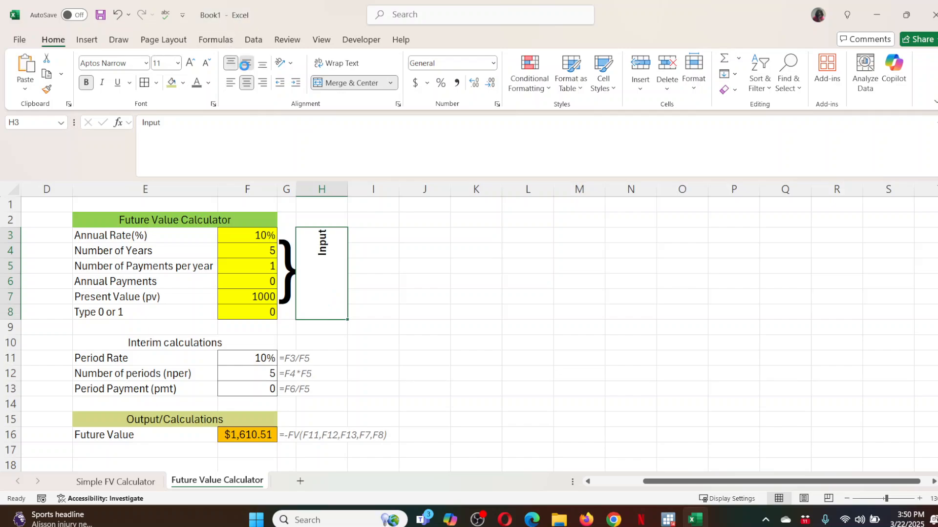
pyautogui.click(246, 63)
# - Narrow column H to fit the rotated Input label, and increase the label's font size by one step
pyautogui.moveTo(347, 189); pyautogui.dragTo(316, 188)
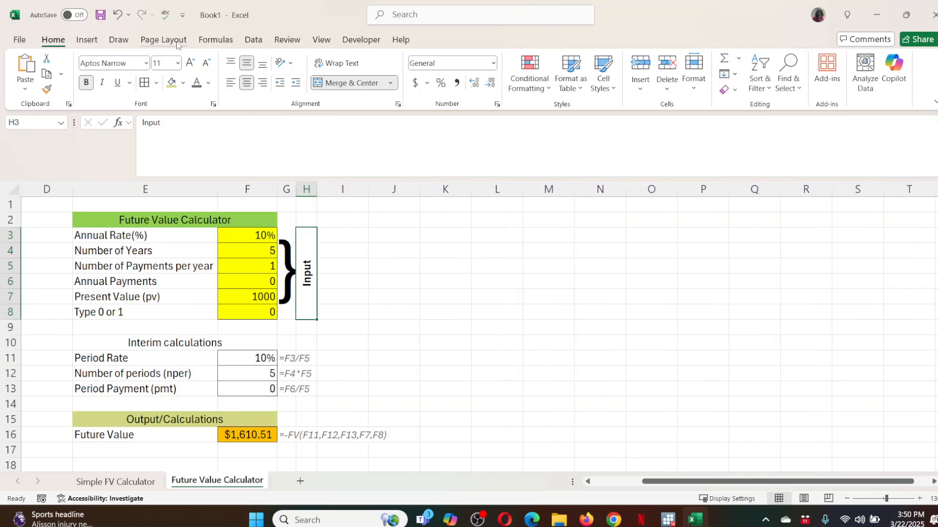
pyautogui.click(190, 64)
pyautogui.click(383, 290)
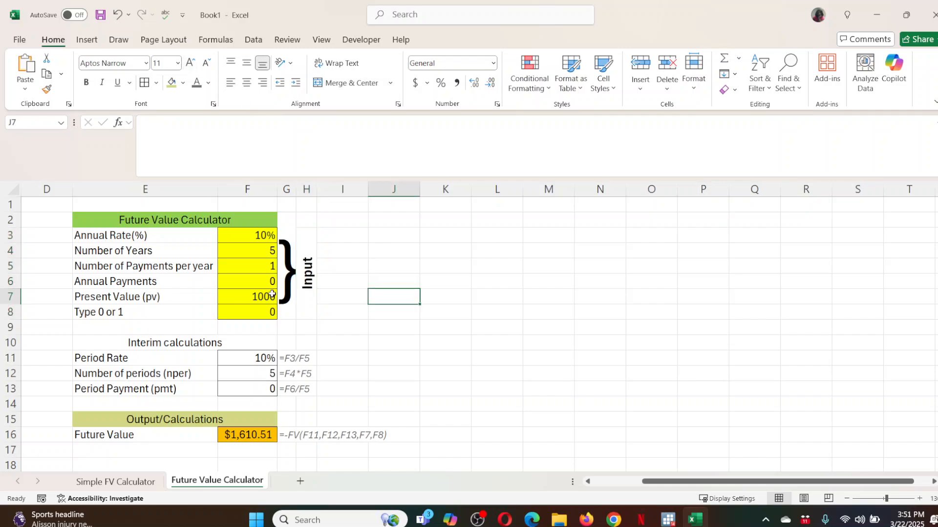
# - Apply a thick outside border around the whole calculator block, E2:J17
pyautogui.click(59, 224)
pyautogui.moveTo(100, 224); pyautogui.dragTo(396, 449)
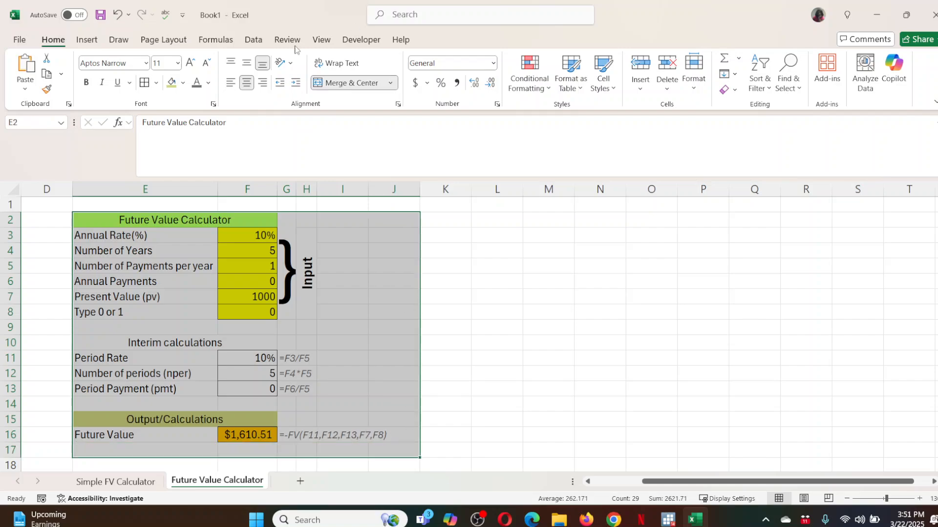
pyautogui.click(156, 83)
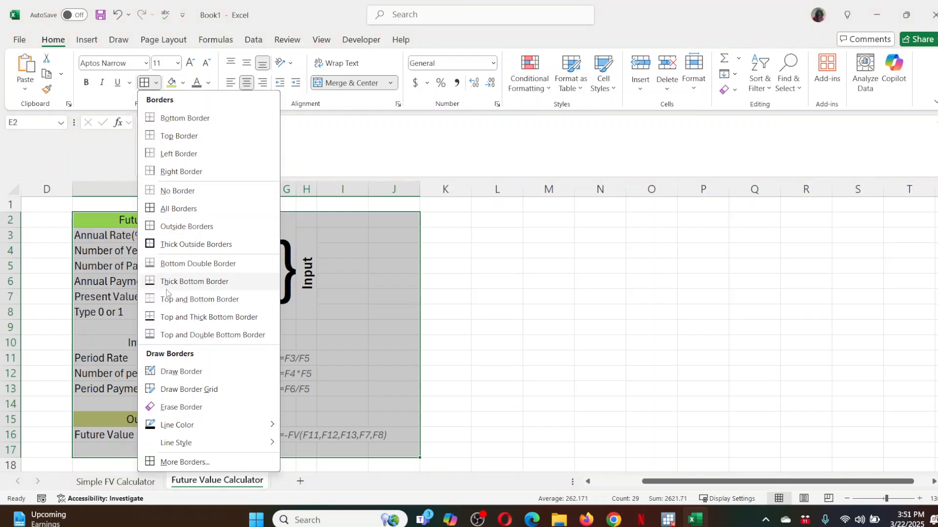
pyautogui.click(176, 247)
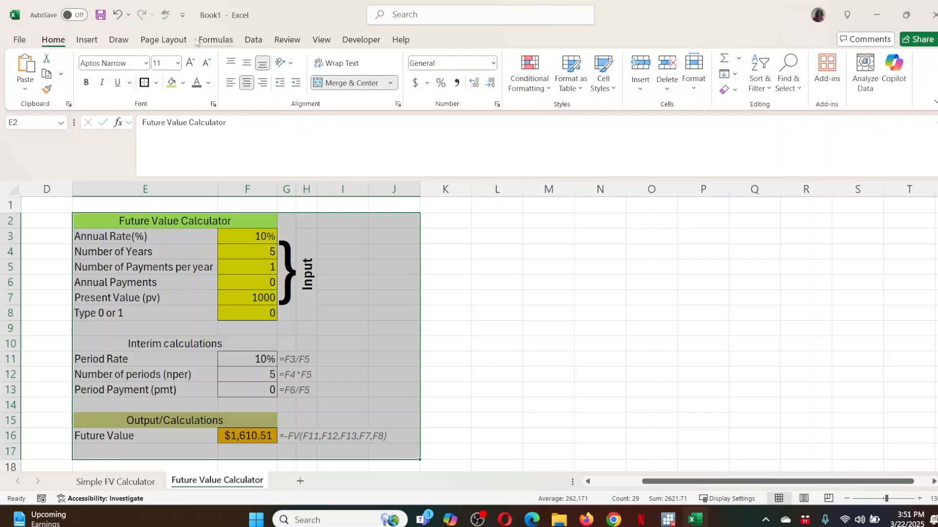
# - Turn off the gridlines on the Future Value Calculator sheet
pyautogui.click(216, 40)
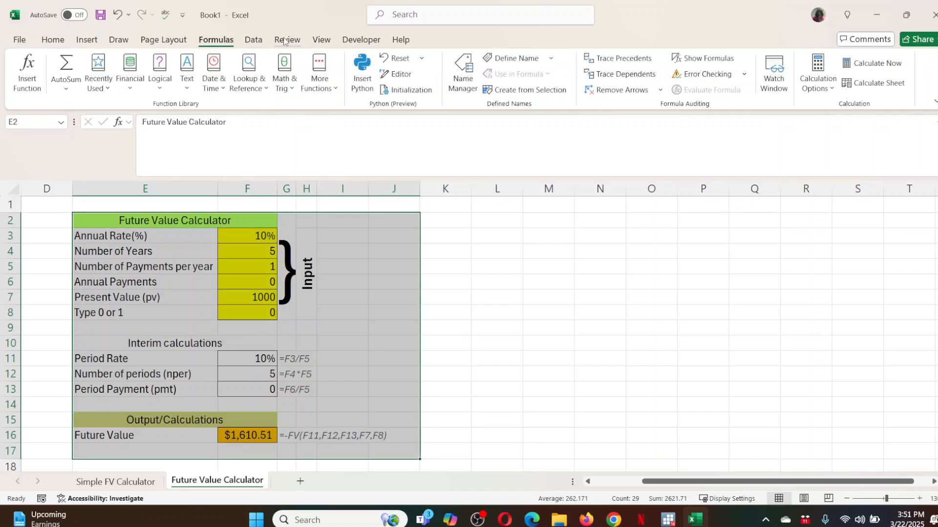
pyautogui.click(321, 40)
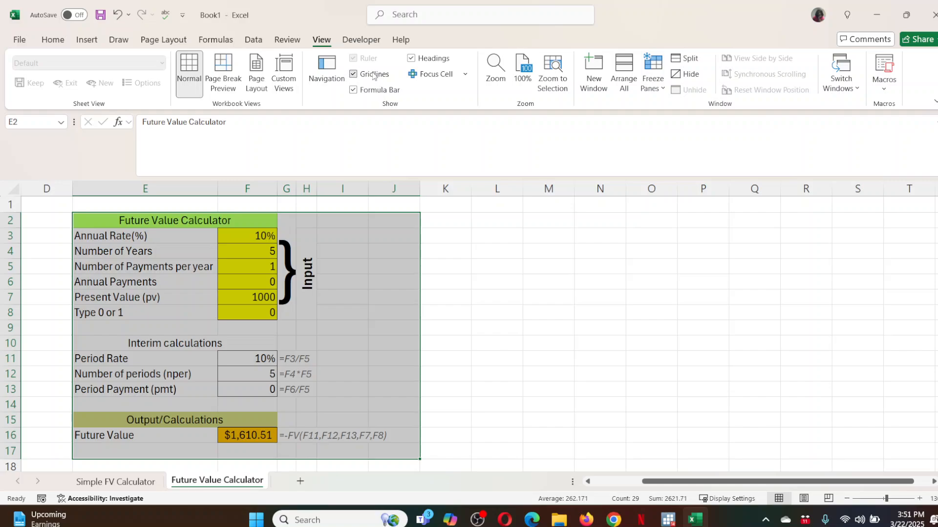
pyautogui.click(353, 74)
pyautogui.click(498, 253)
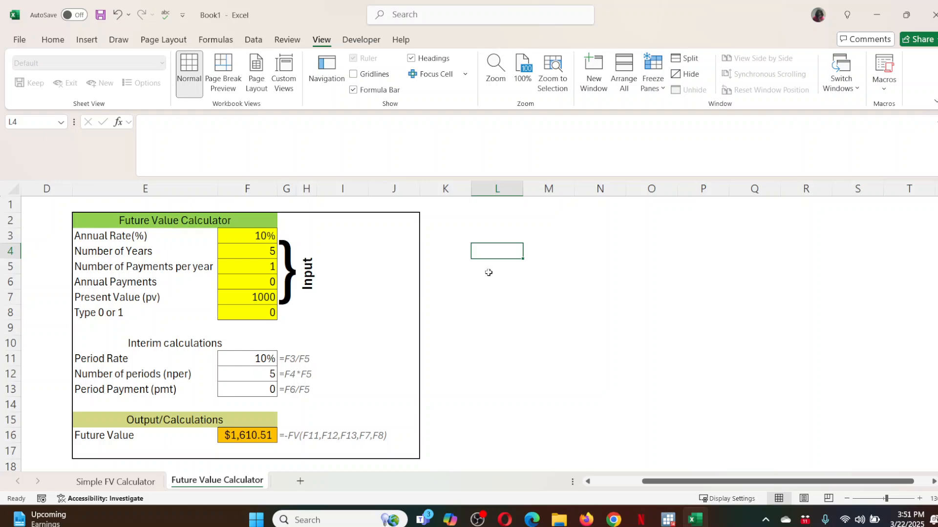
# - Set the number of payments per year in F5 to 2
pyautogui.click(259, 272)
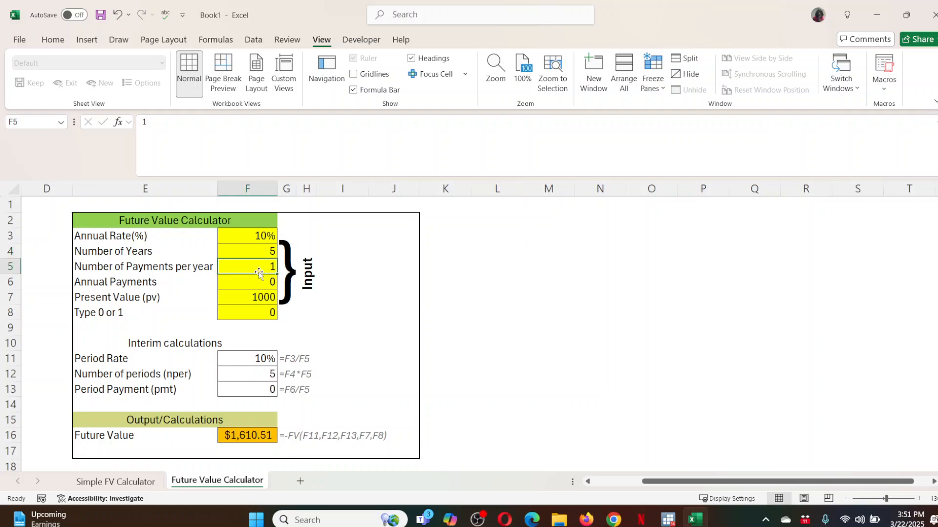
pyautogui.write('2')
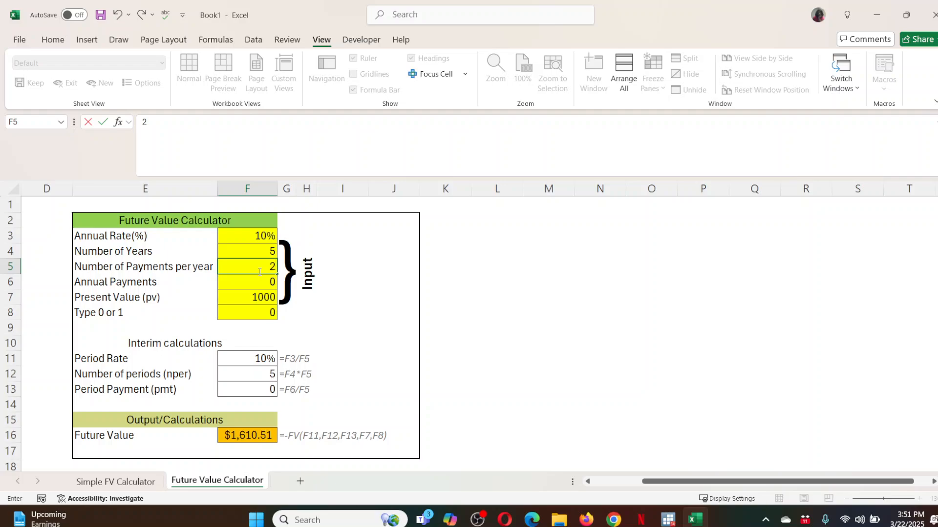
pyautogui.press('Return')
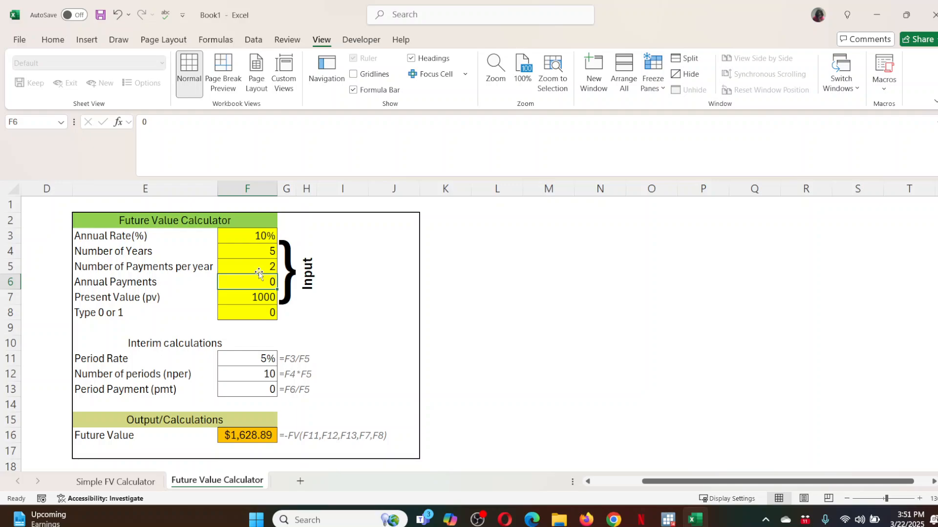
# - Set the number of payments per year in F5 to 12
pyautogui.click(260, 267)
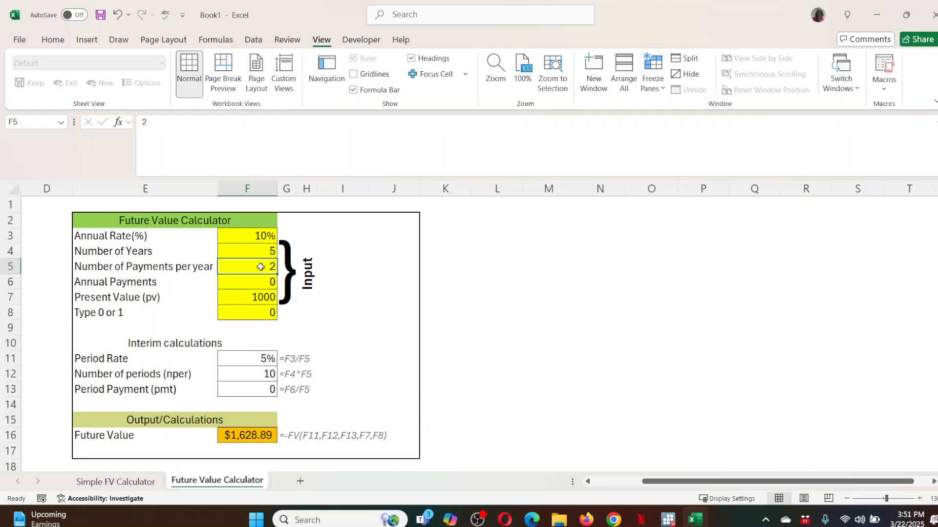
pyautogui.write('1')
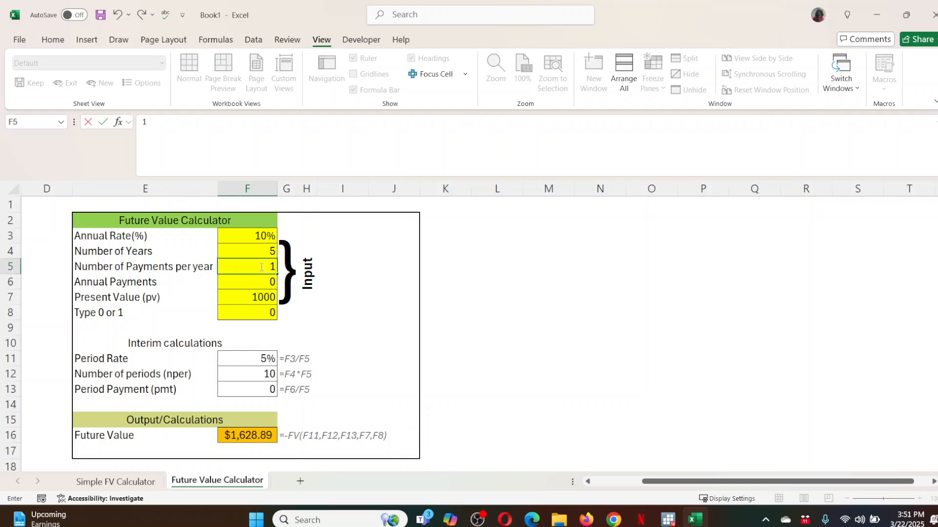
pyautogui.write('2')
pyautogui.hotkey('ctrl', 'Return')
pyautogui.press('Return')
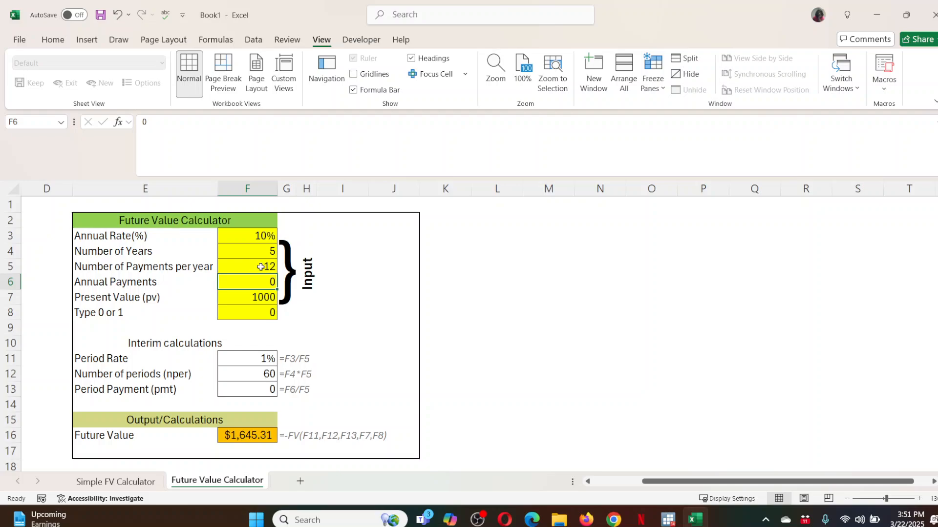
# - Show the Period Rate in F11 with two decimal places
pyautogui.click(264, 360)
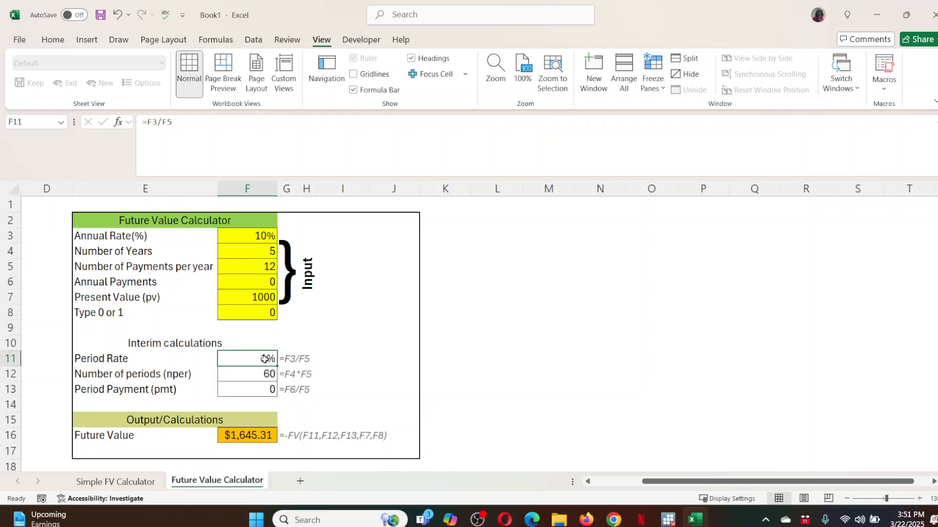
pyautogui.click(53, 40)
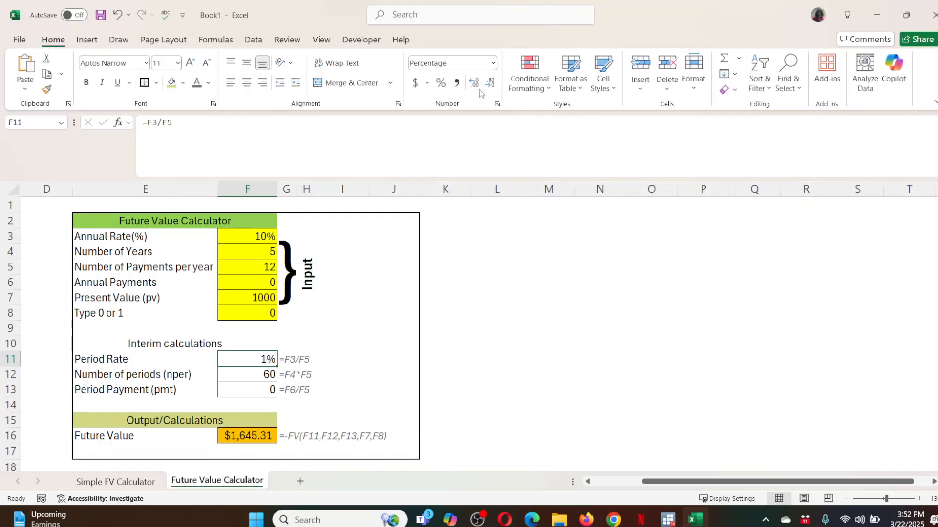
pyautogui.click(474, 83)
pyautogui.click(474, 82)
# - Review the annual rate, payments per year and period rate cells, and compare them with the Simple FV Calculator sheet
pyautogui.click(241, 236)
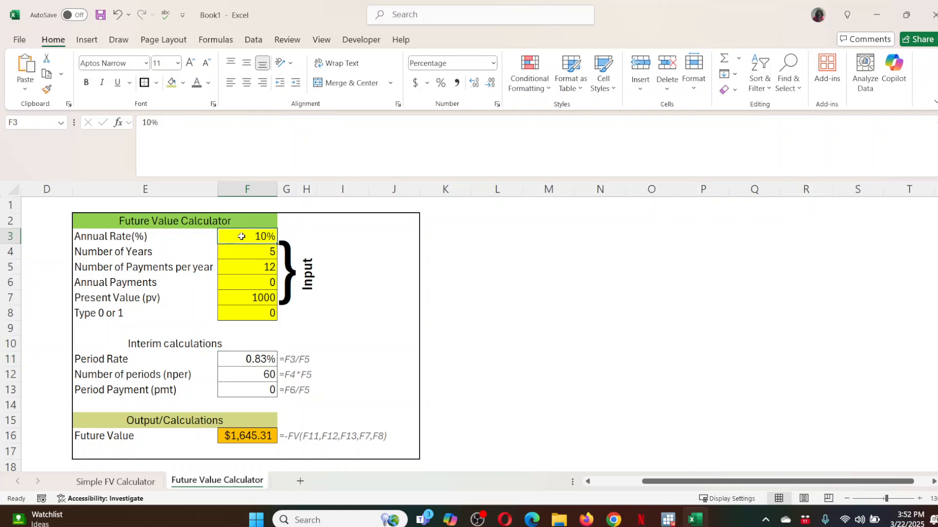
pyautogui.click(242, 267)
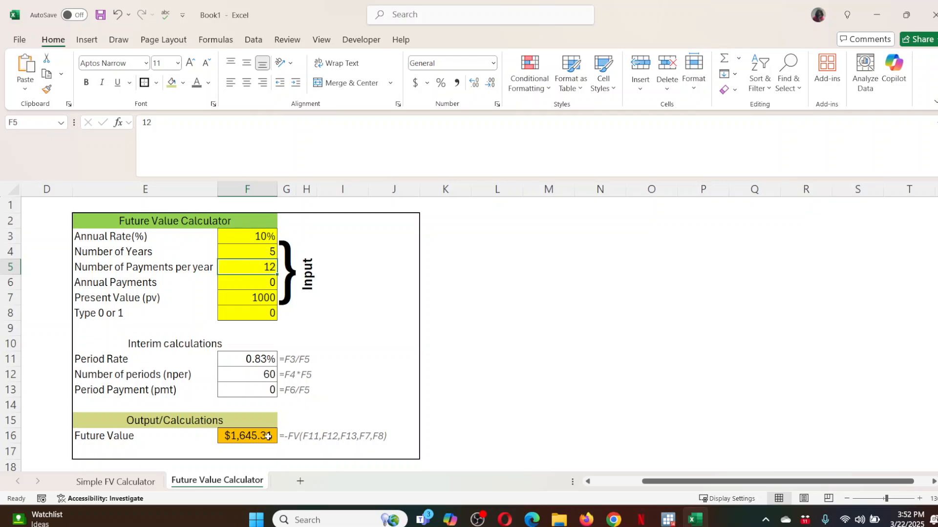
pyautogui.click(246, 360)
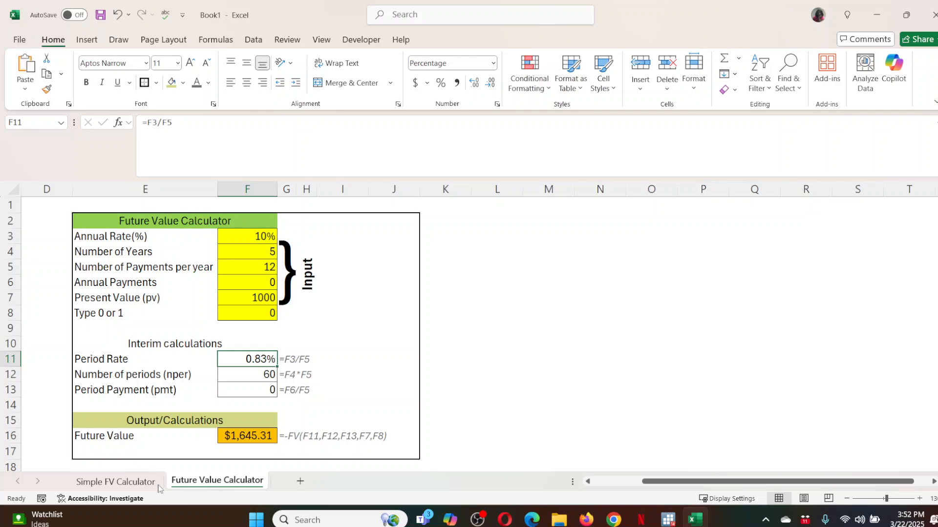
pyautogui.click(134, 483)
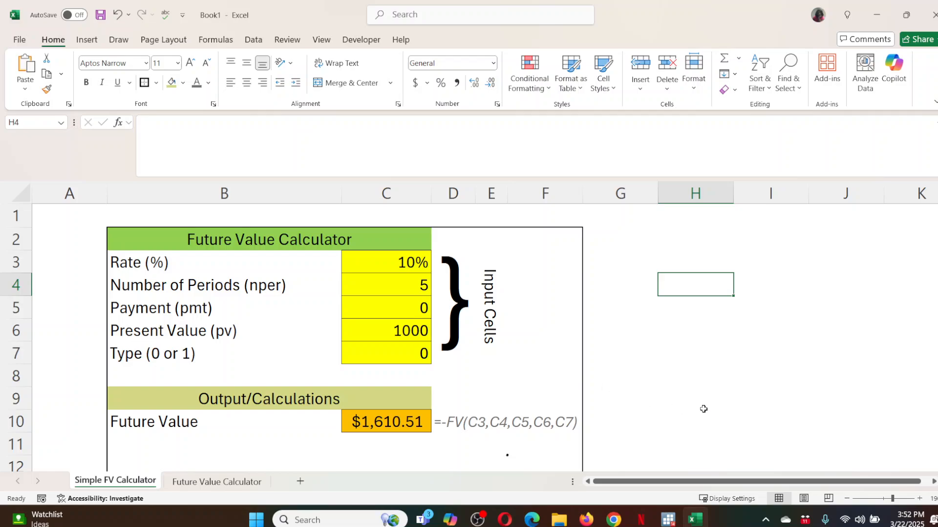
pyautogui.click(884, 498)
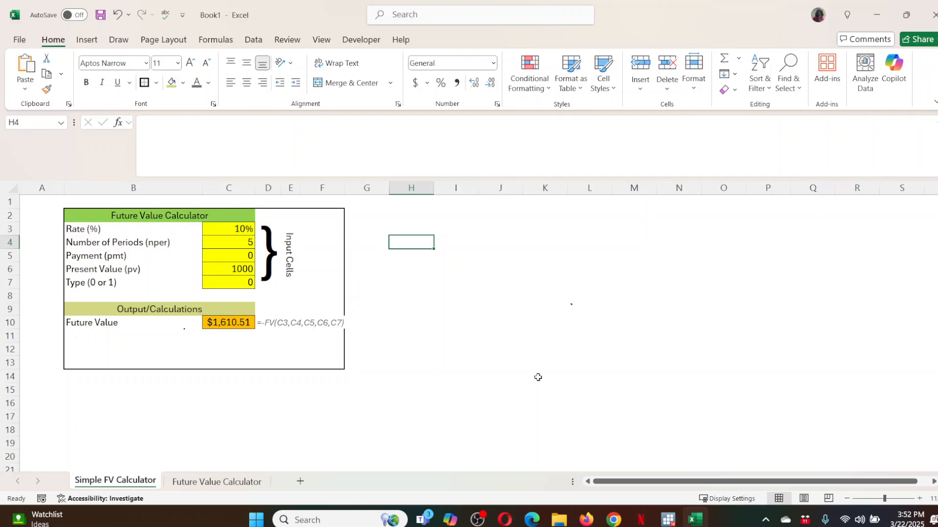